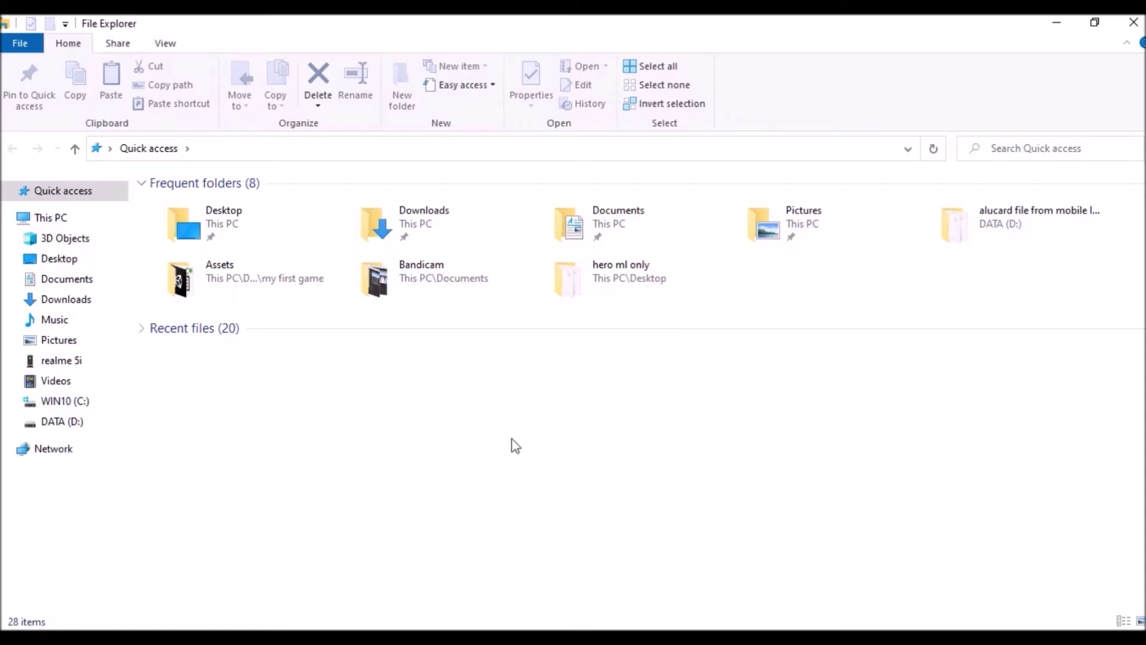
- Open the realme 5i phone's Internal shared storage, then its Android/data folder
{"action": "left_click", "coordinate": [75, 360]}
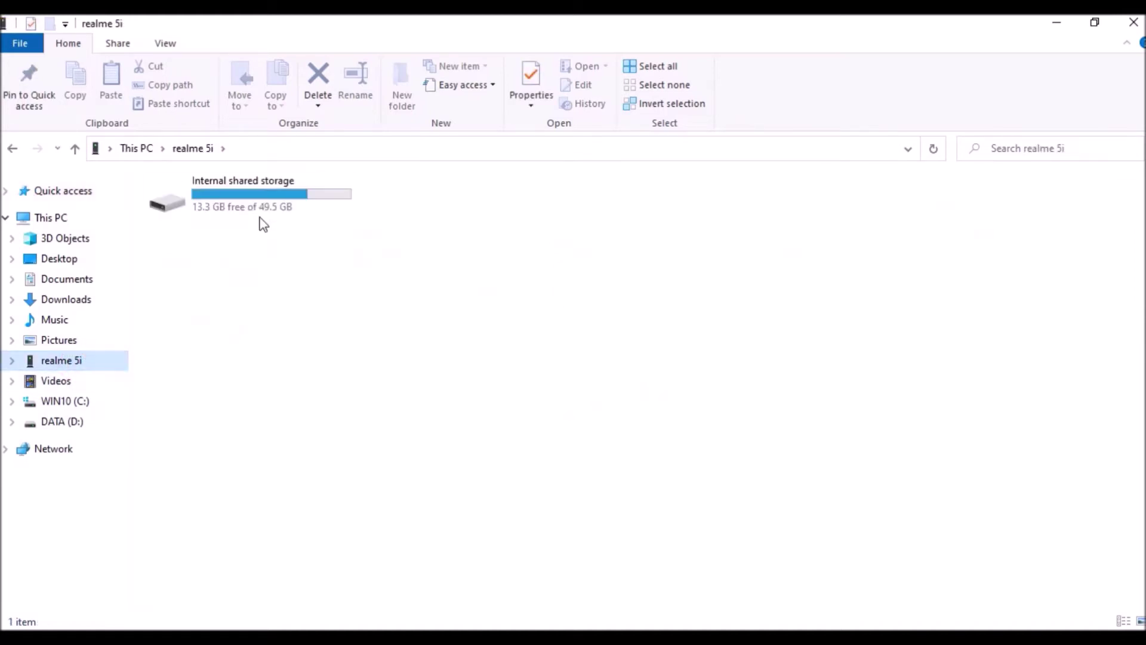
{"action": "double_click", "coordinate": [261, 216]}
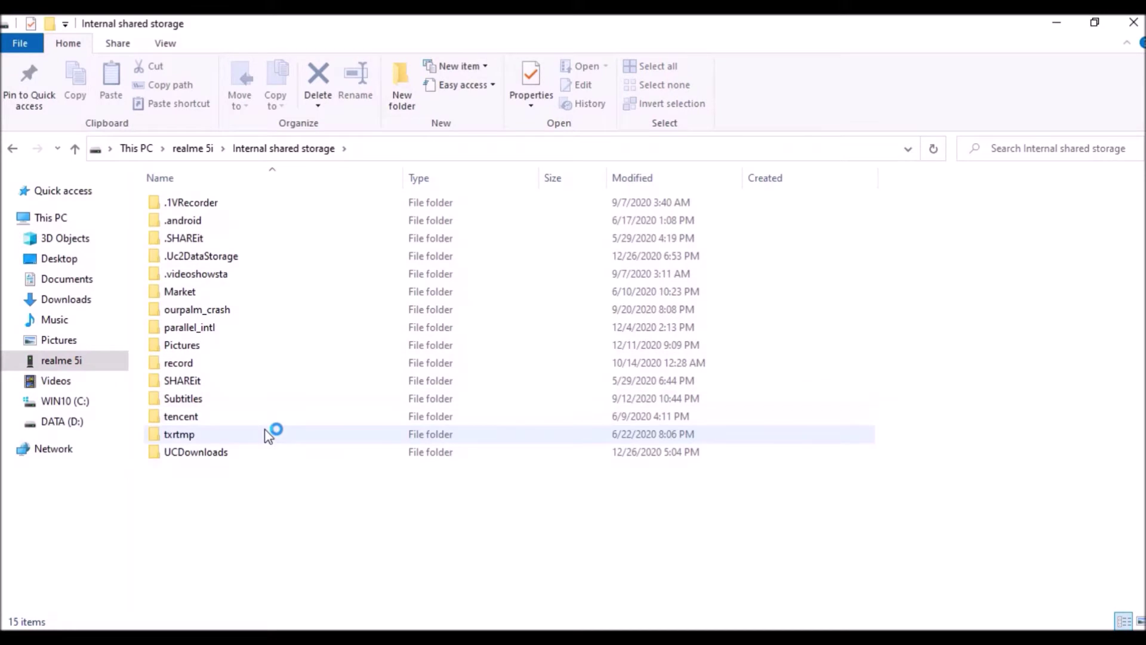
{"action": "double_click", "coordinate": [230, 435]}
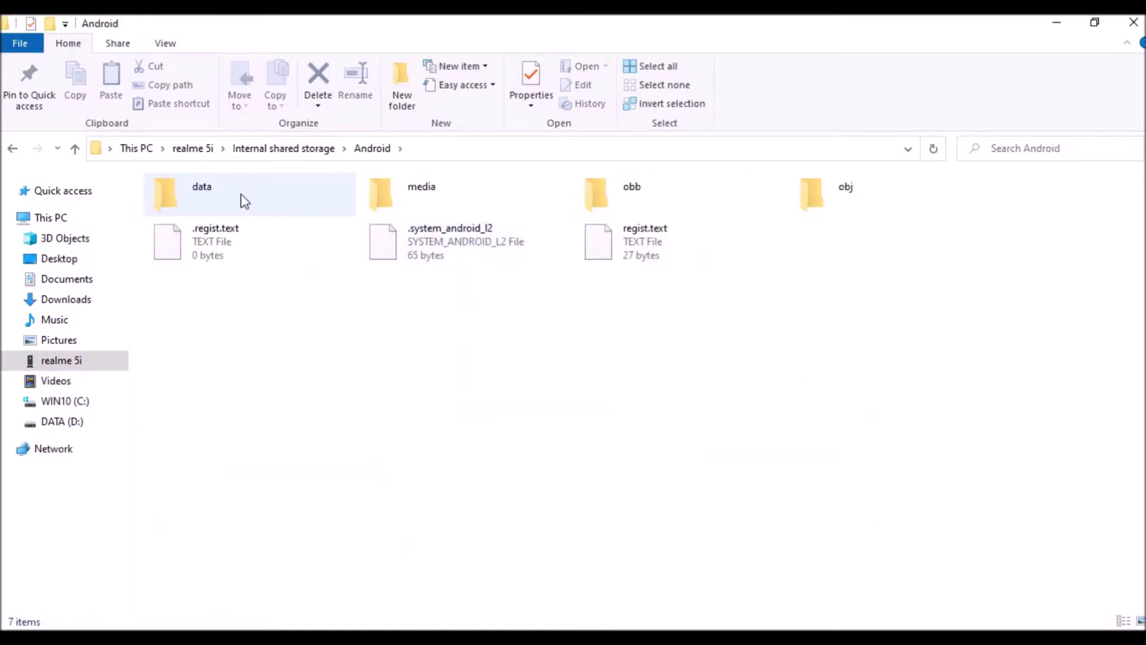
{"action": "double_click", "coordinate": [241, 194]}
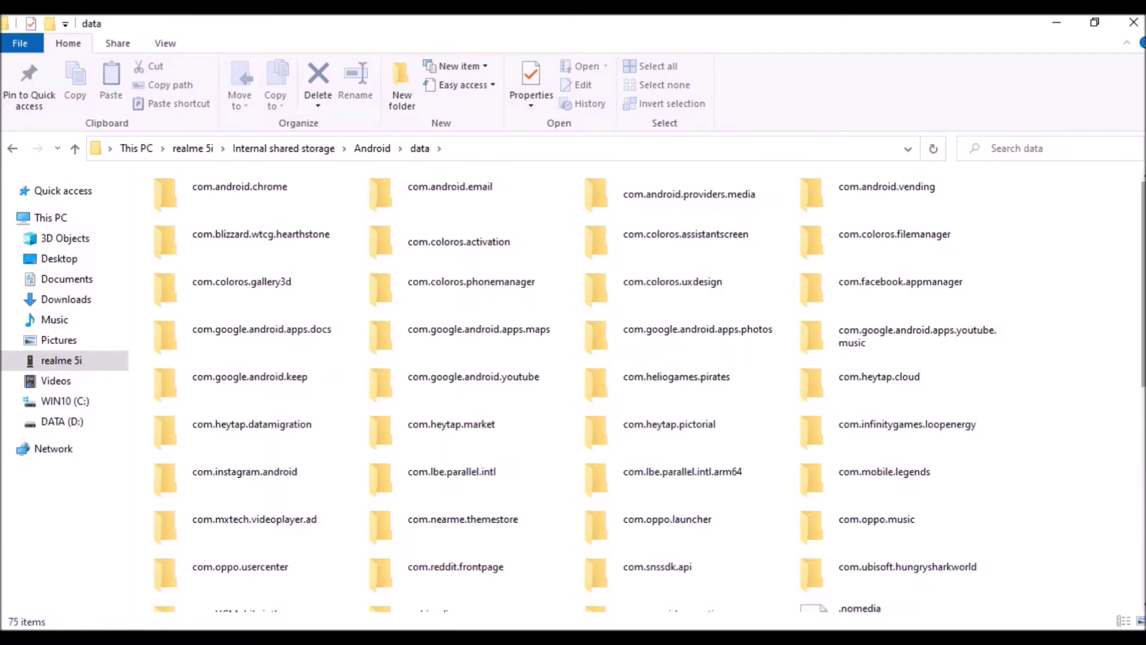
{"action": "scroll", "coordinate": [896, 335], "scroll_direction": "down", "scroll_amount": 3}
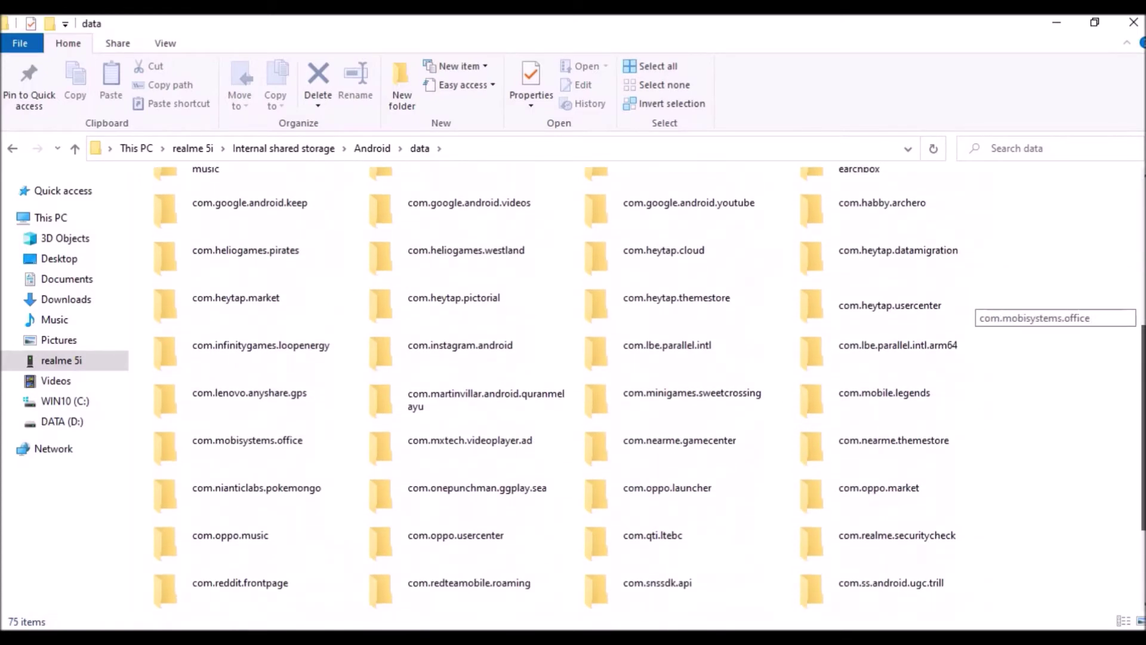
- Go through com.mobile.legends/files/dragon2017/assets/Art into the android folder
{"action": "left_click", "coordinate": [876, 410]}
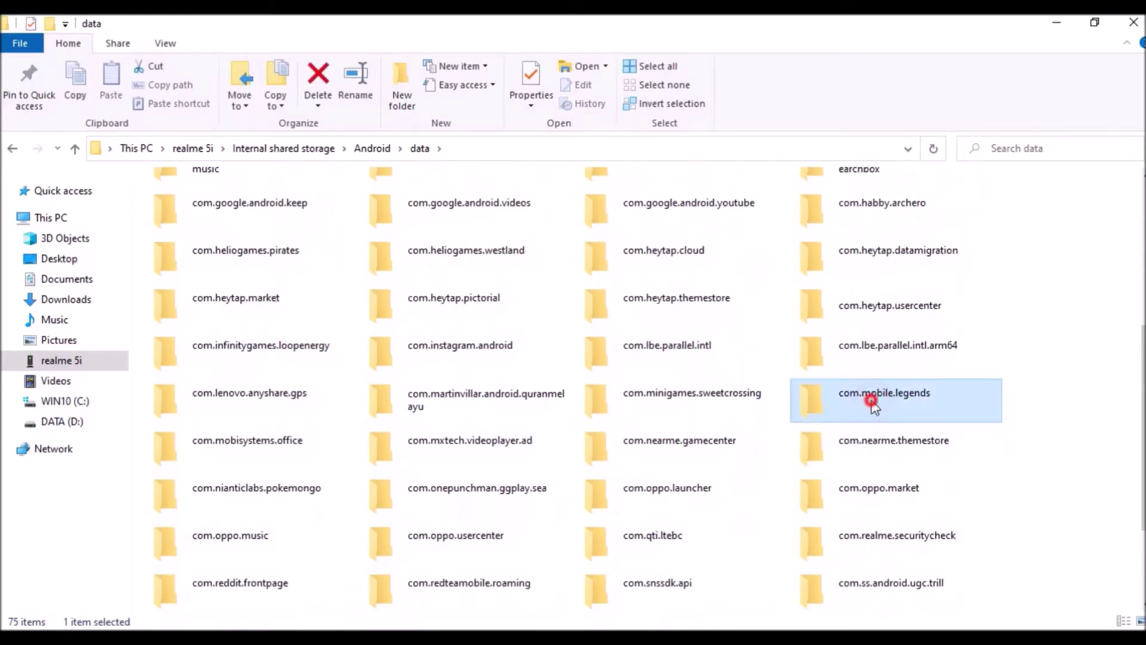
{"action": "double_click", "coordinate": [873, 406]}
{"action": "double_click", "coordinate": [388, 193]}
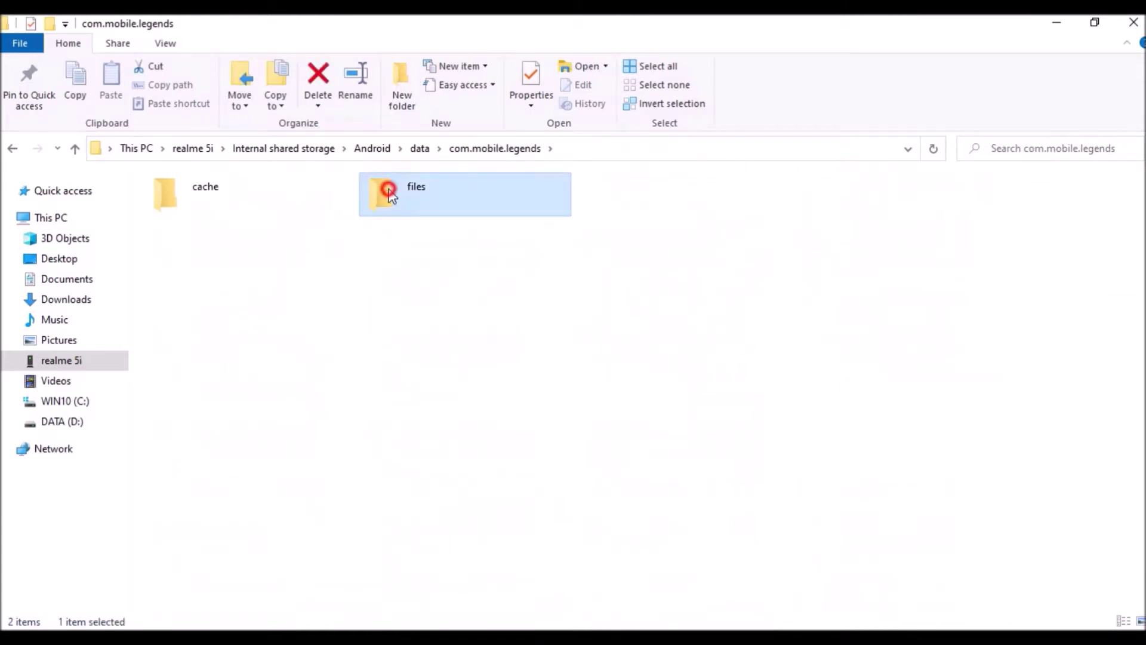
{"action": "left_click", "coordinate": [394, 203]}
{"action": "double_click", "coordinate": [394, 203]}
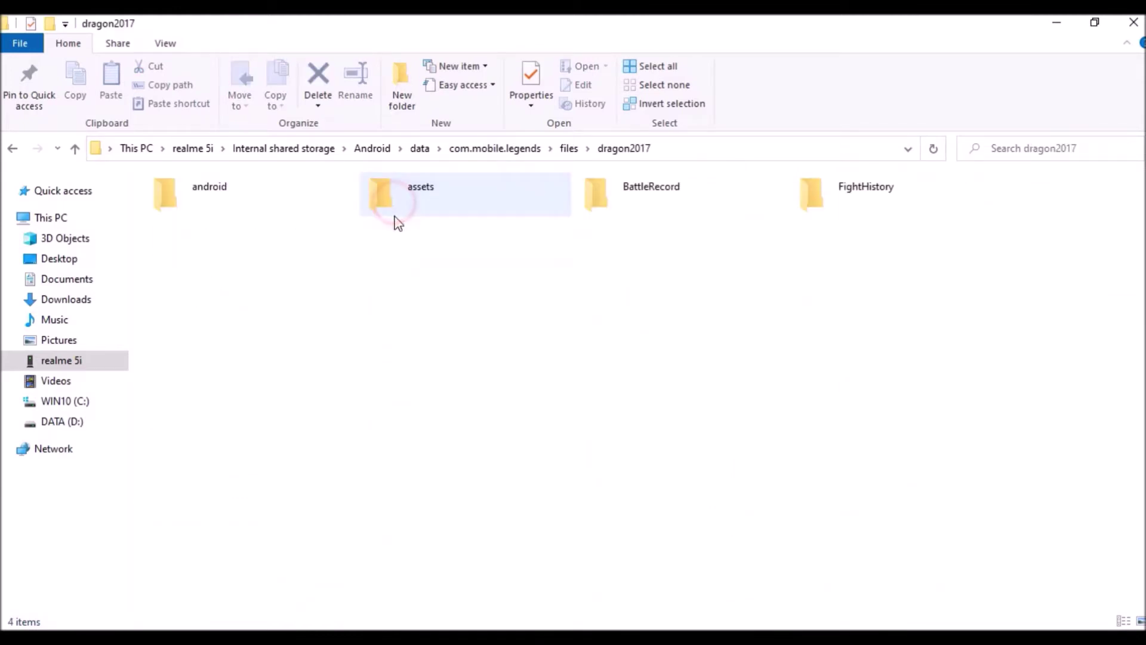
{"action": "double_click", "coordinate": [423, 208]}
{"action": "double_click", "coordinate": [435, 192]}
{"action": "double_click", "coordinate": [238, 201]}
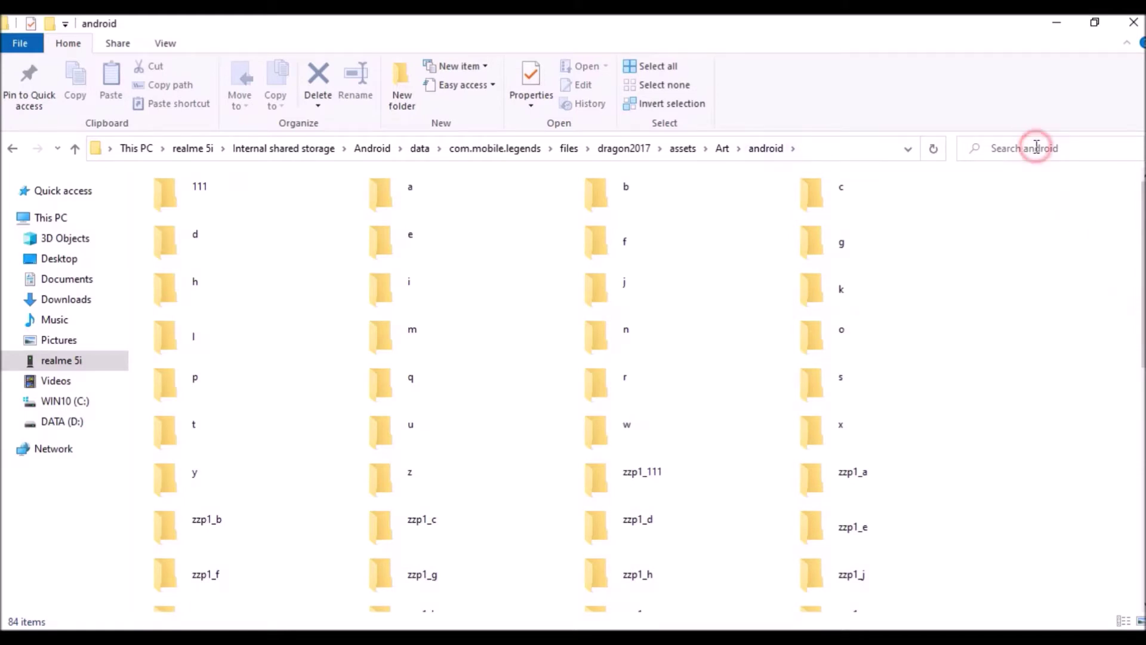
- Search for 'hero_alucard' and select hero_alucard_skin_high_add.unity3d among the 18 results
{"action": "type", "text": "hero_alucard"}
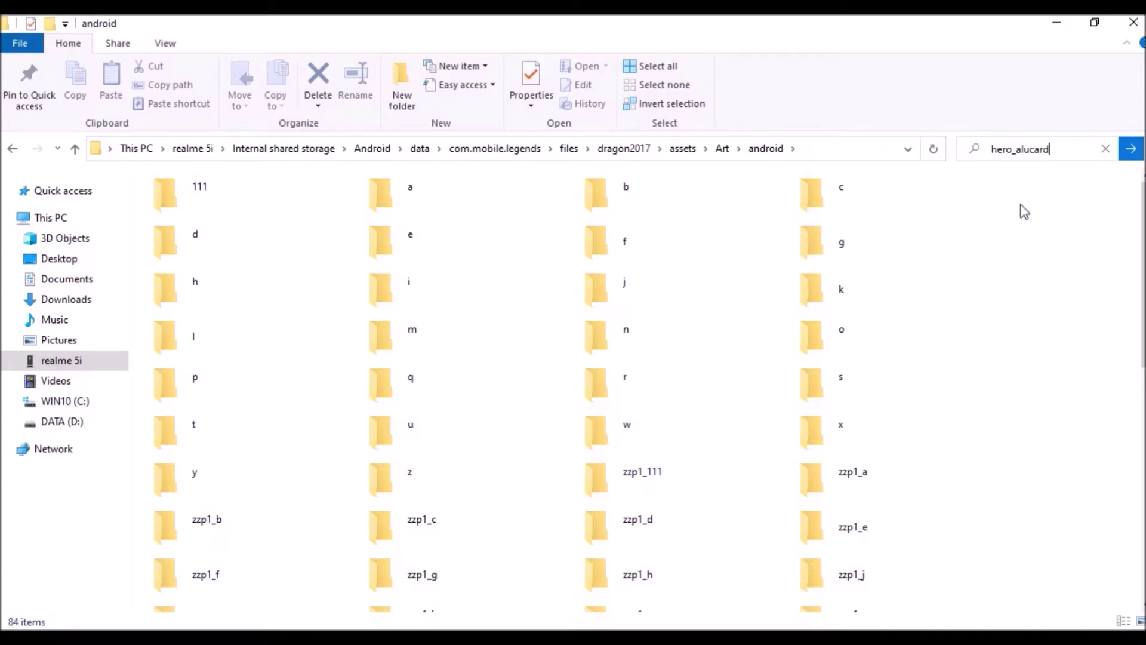
{"action": "key", "text": "Return"}
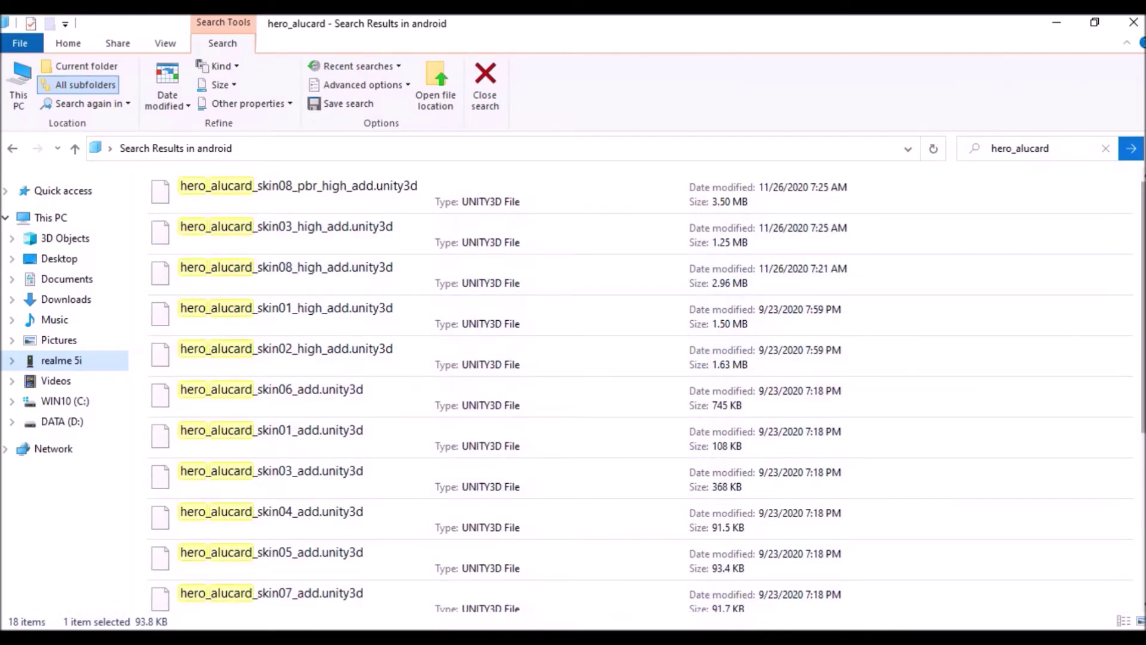
{"action": "scroll", "coordinate": [297, 421], "scroll_direction": "down", "scroll_amount": 5}
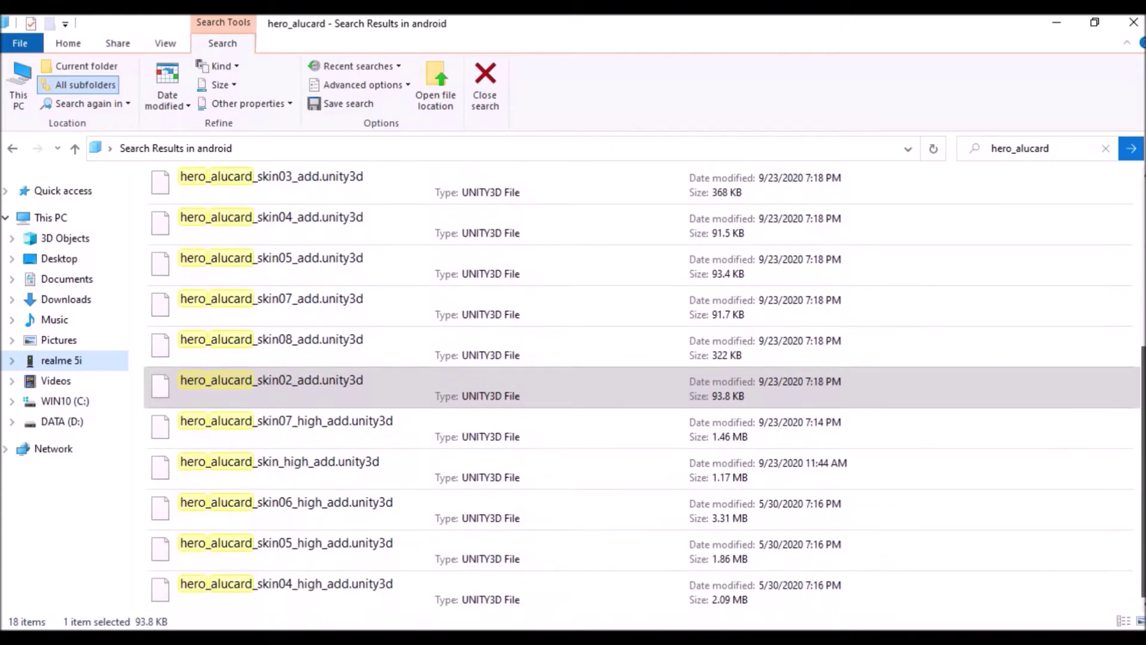
{"action": "left_click", "coordinate": [296, 473]}
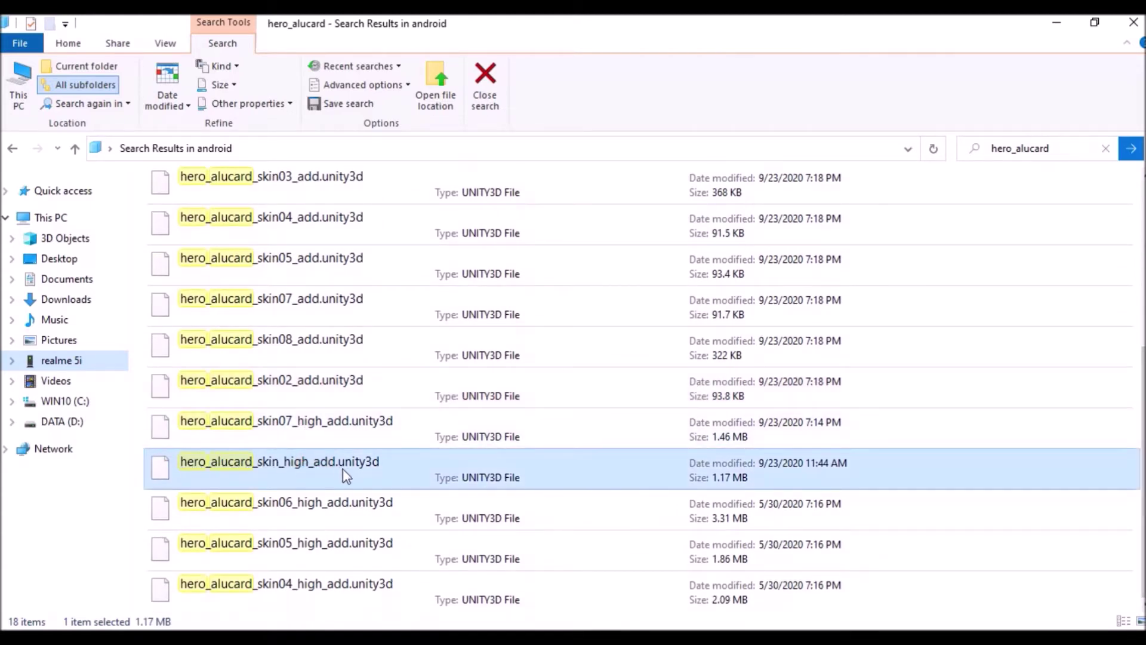
{"action": "left_click", "coordinate": [382, 463]}
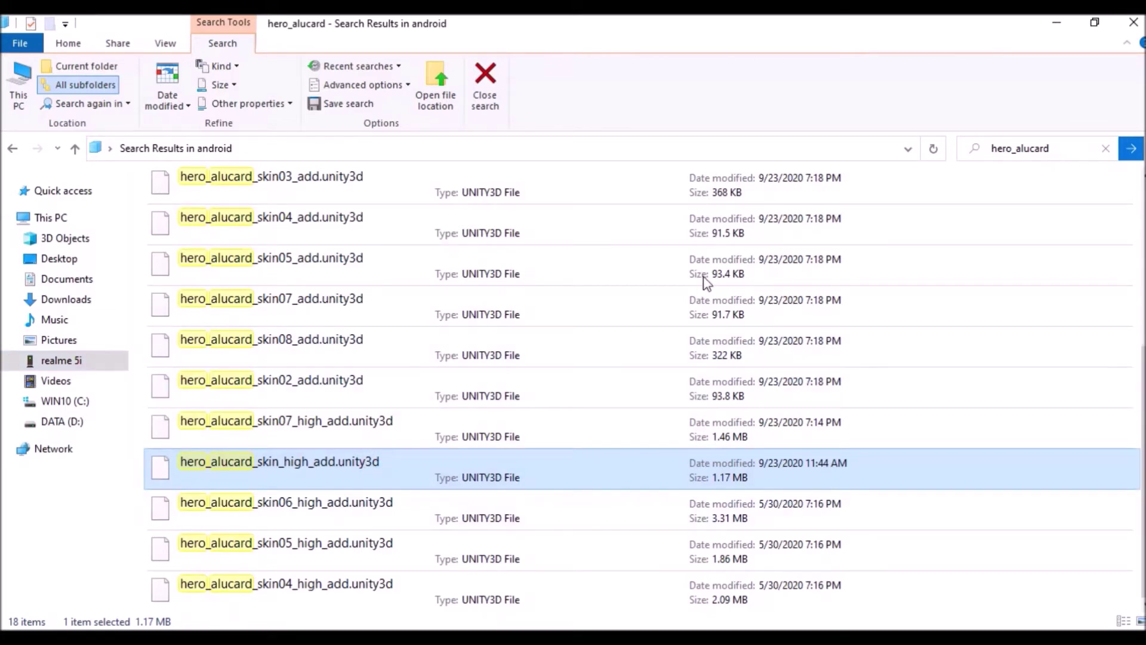
- Minimize the windows and create a desktop folder named 'Alucard Demon Hunter'
{"action": "left_click", "coordinate": [1057, 22]}
{"action": "left_click", "coordinate": [1056, 22]}
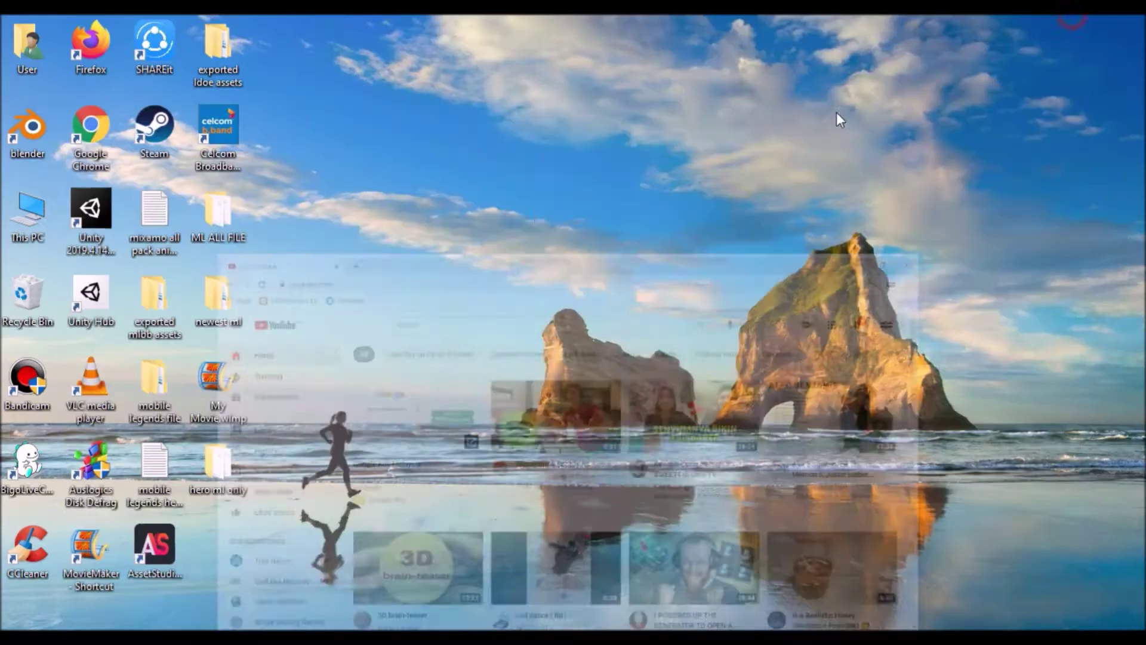
{"action": "right_click", "coordinate": [418, 270]}
{"action": "mouse_move", "coordinate": [502, 443]}
{"action": "mouse_move", "coordinate": [513, 467]}
{"action": "left_click", "coordinate": [657, 218]}
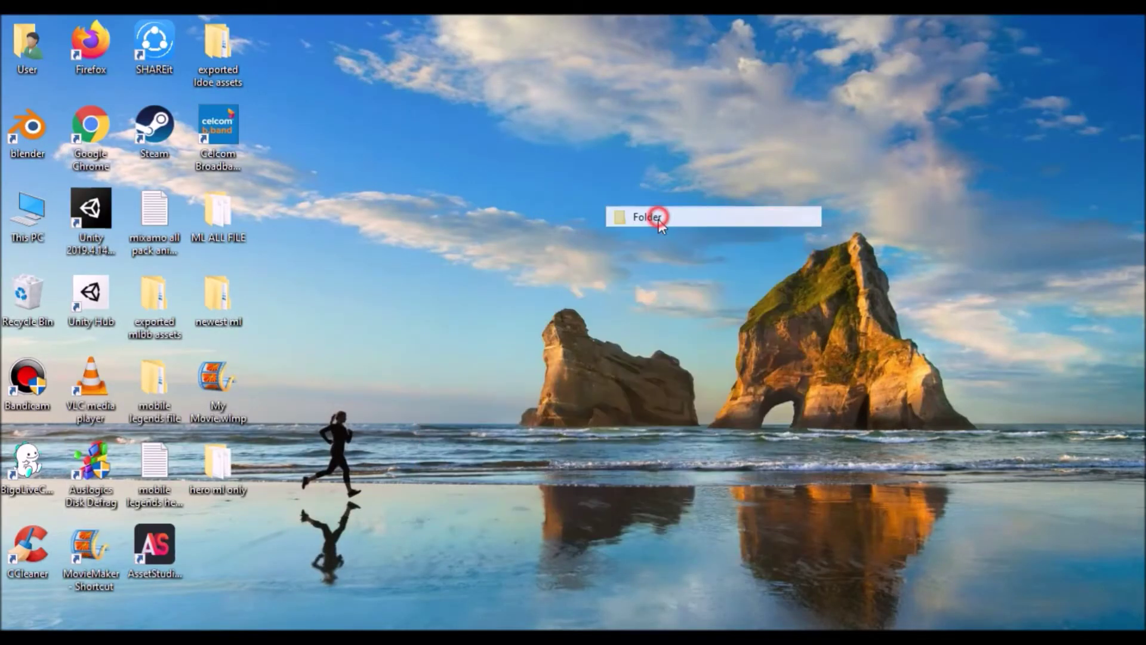
{"action": "type", "text": "A"}
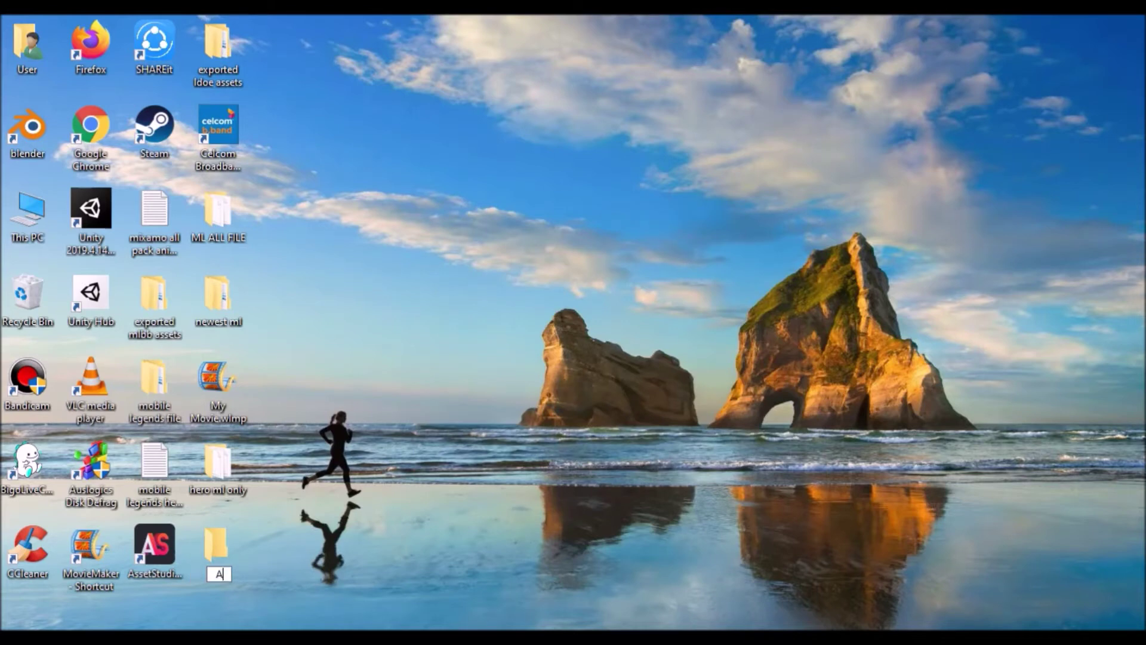
{"action": "type", "text": "lucard Demon Hunter"}
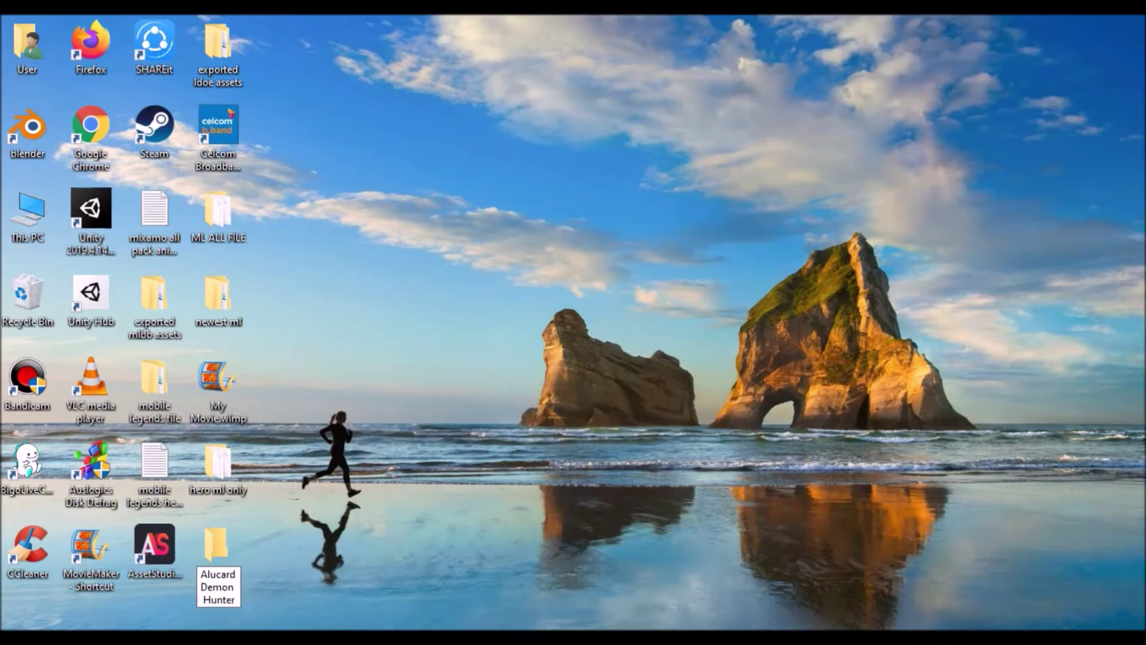
{"action": "key", "text": "Return"}
- Paste the copied hero_alucard_skin_high_add.unity3d into the new folder, then close it
{"action": "double_click", "coordinate": [219, 536]}
{"action": "left_click_drag", "start_coordinate": [734, 66], "coordinate": [2, 60]}
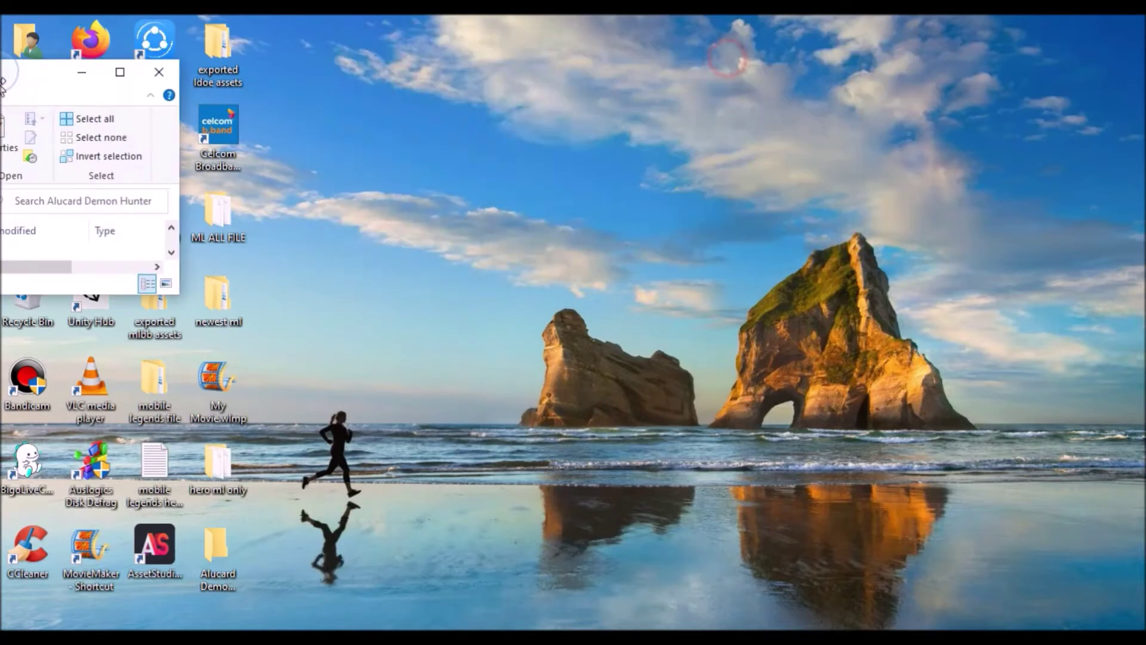
{"action": "left_click", "coordinate": [431, 318]}
{"action": "right_click", "coordinate": [431, 319]}
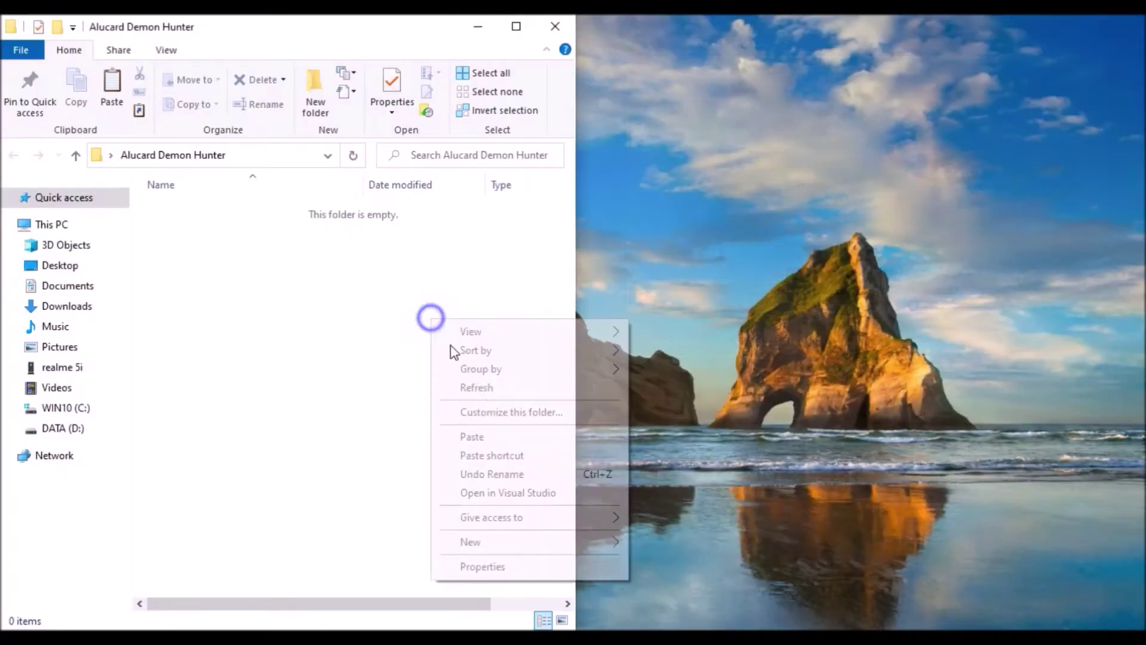
{"action": "left_click", "coordinate": [504, 445]}
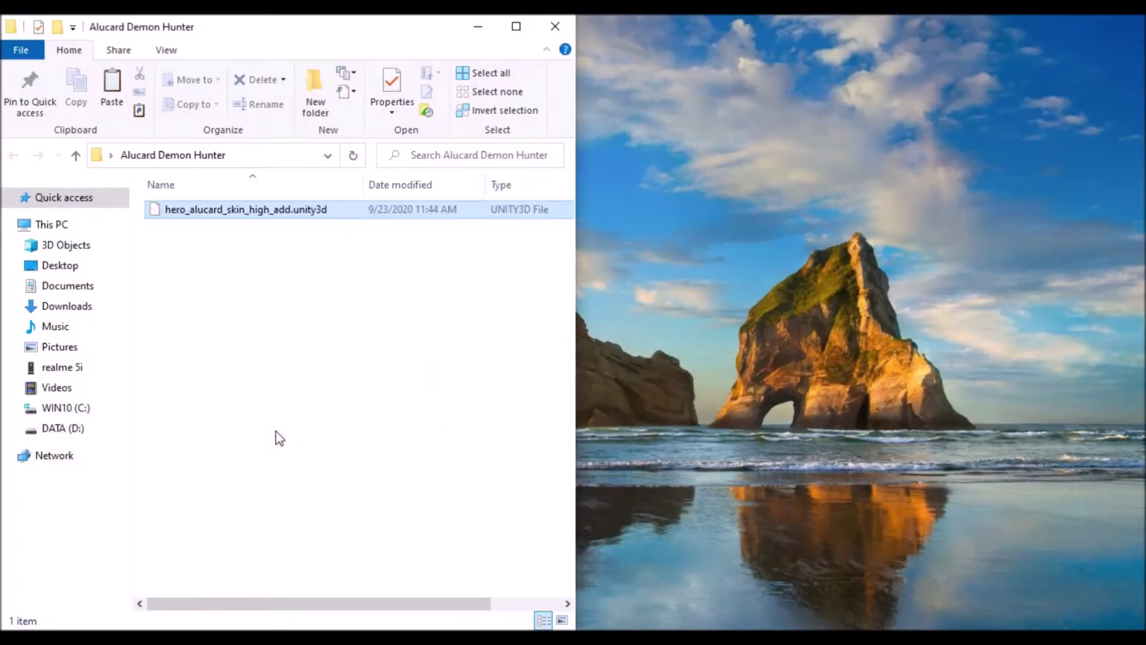
{"action": "left_click", "coordinate": [305, 416]}
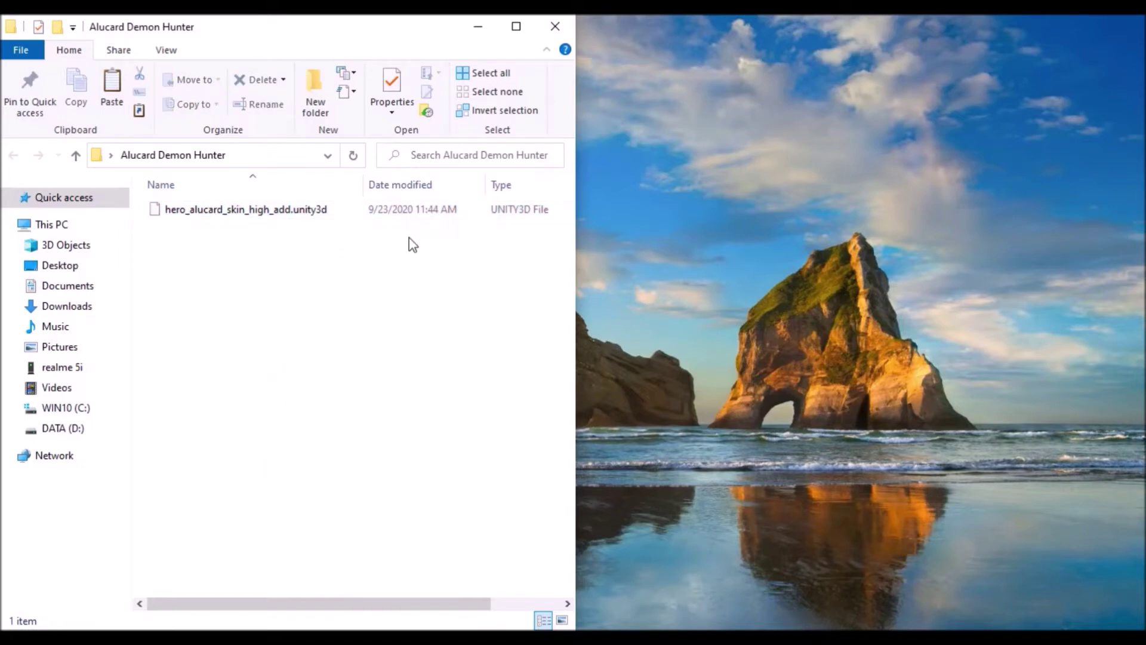
{"action": "left_click", "coordinate": [555, 27]}
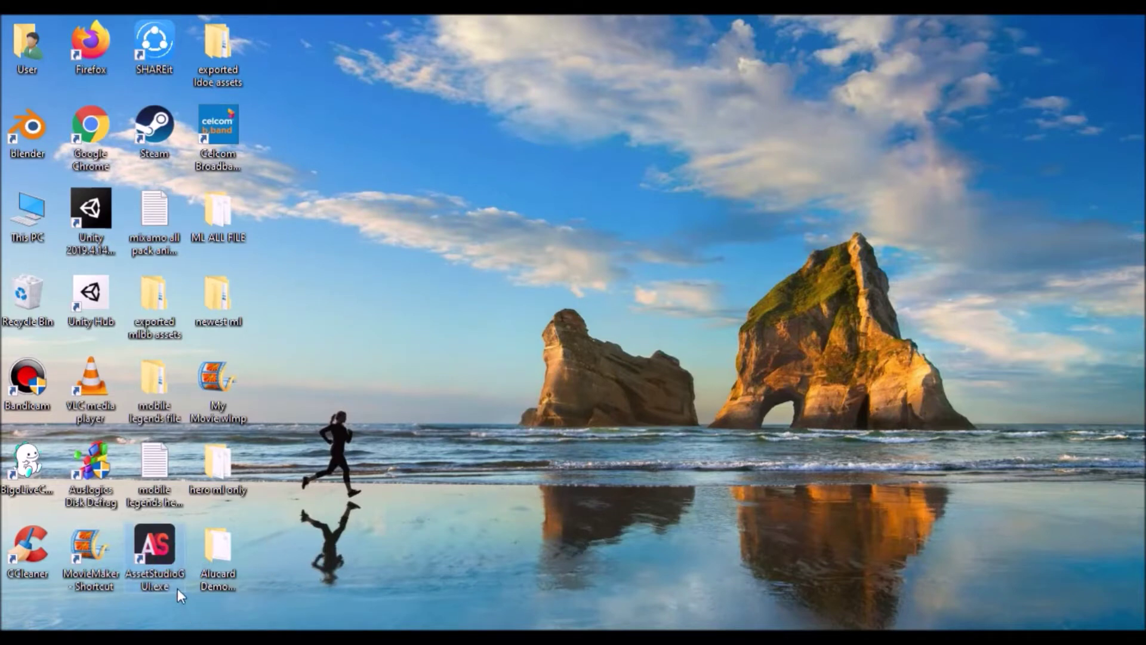
- Launch AssetStudioGUI maximized and load hero_alucard_skin_high_add.unity3d from Desktop\Alucard Demon Hunter
{"action": "double_click", "coordinate": [175, 562]}
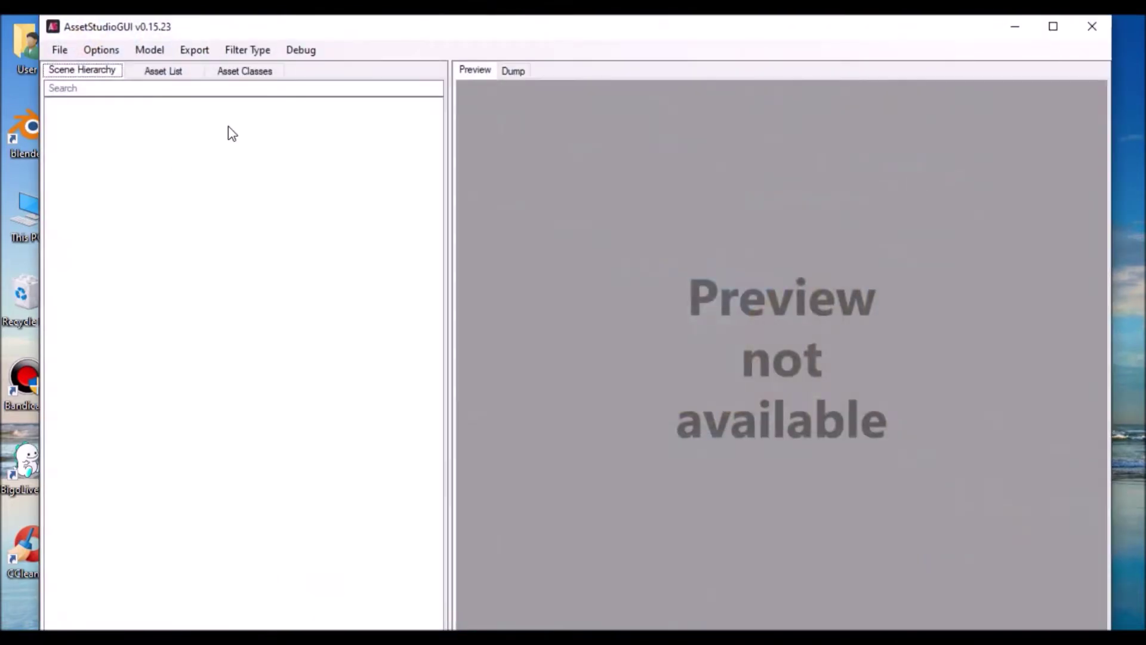
{"action": "double_click", "coordinate": [346, 29]}
{"action": "left_click", "coordinate": [16, 43]}
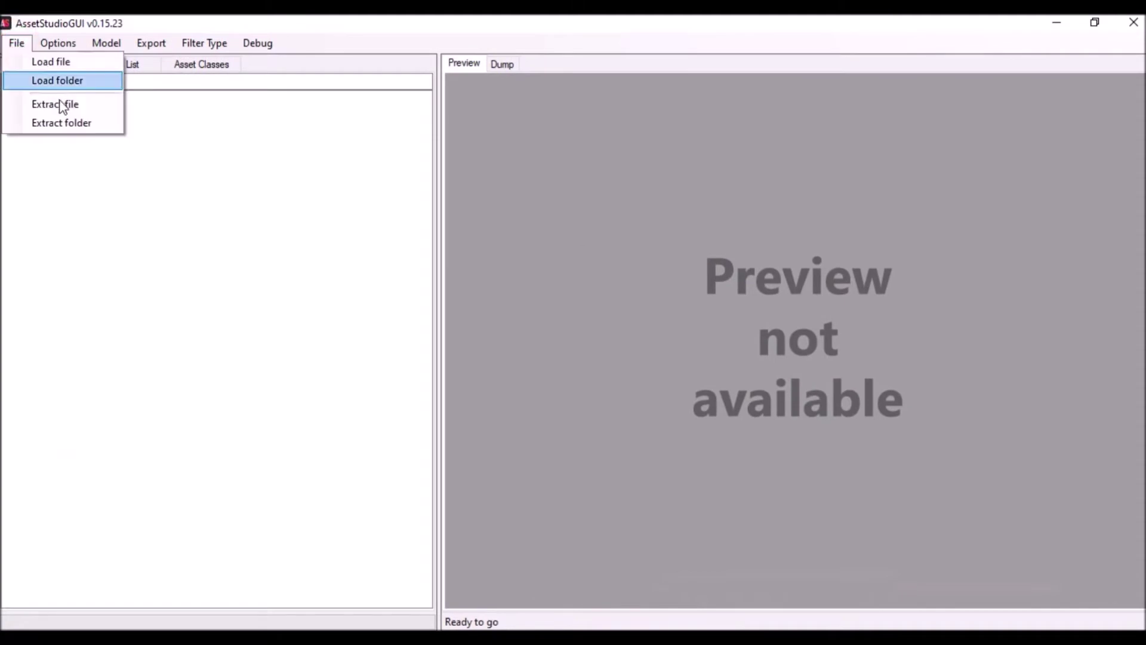
{"action": "left_click", "coordinate": [60, 62]}
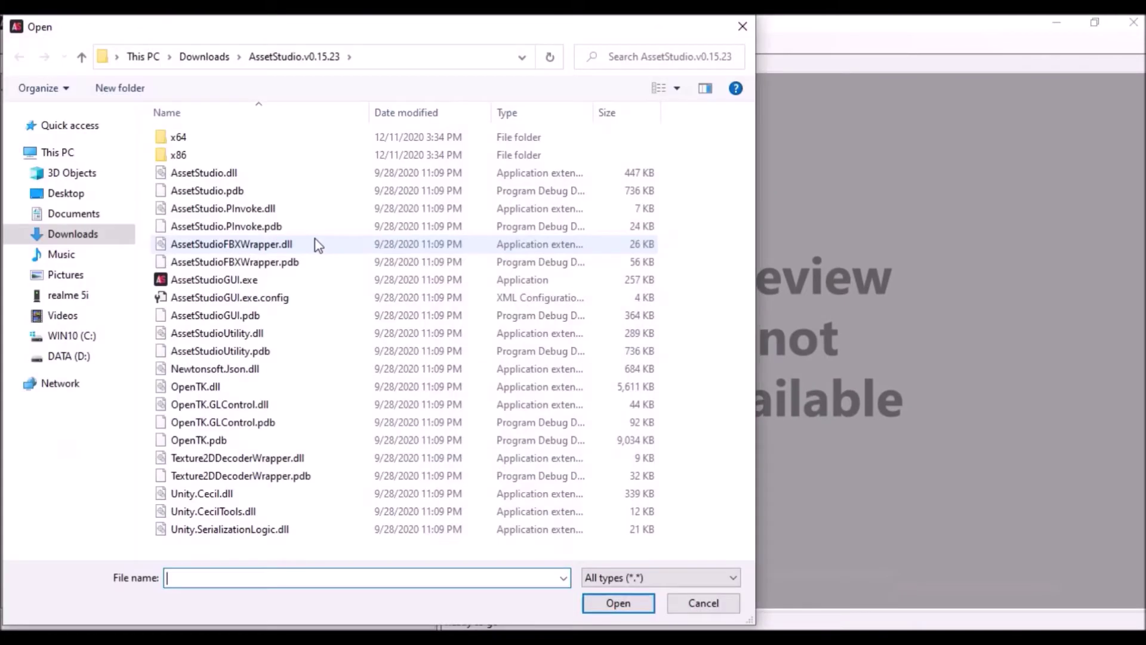
{"action": "left_click", "coordinate": [66, 193]}
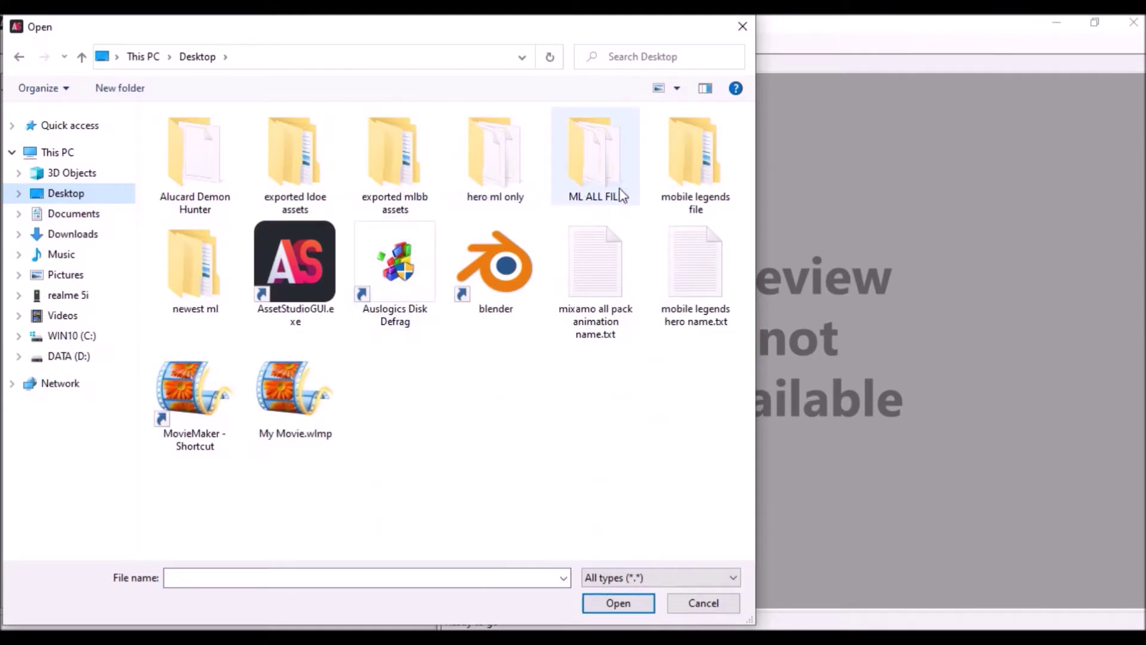
{"action": "left_click", "coordinate": [222, 195]}
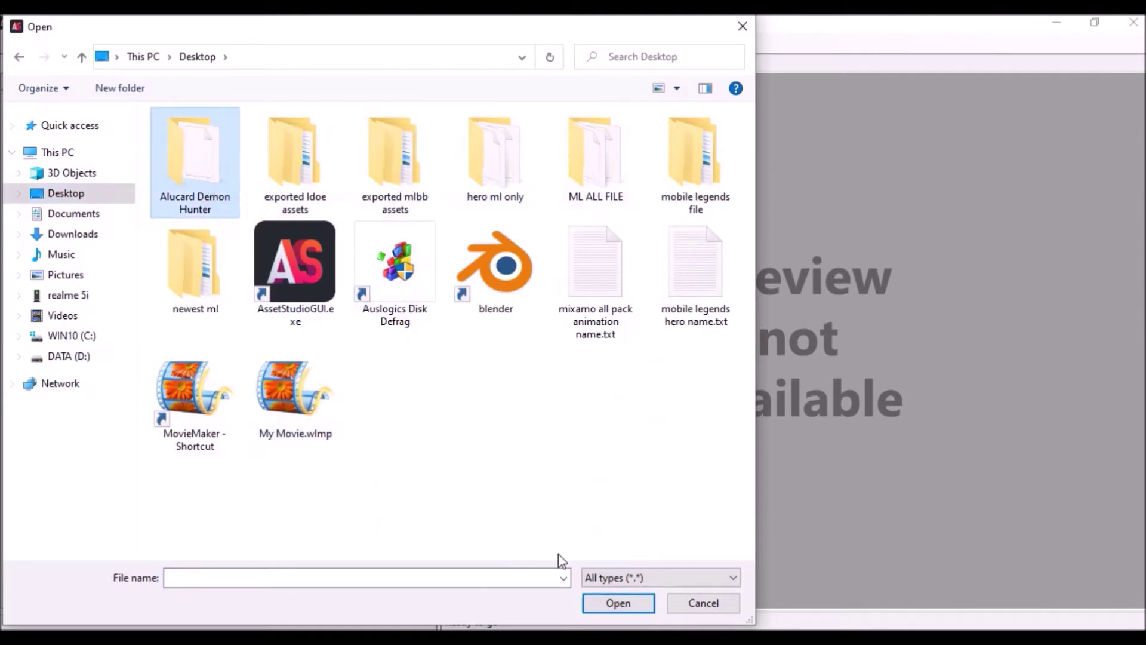
{"action": "left_click", "coordinate": [618, 603]}
{"action": "left_click", "coordinate": [280, 137]}
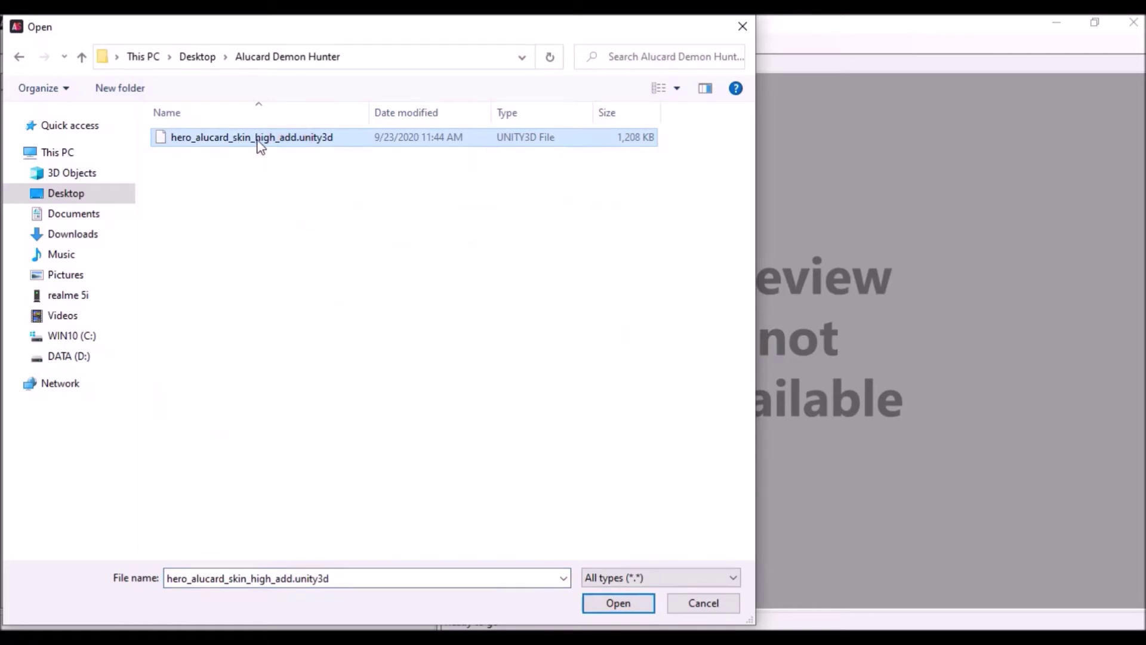
{"action": "left_click", "coordinate": [609, 592]}
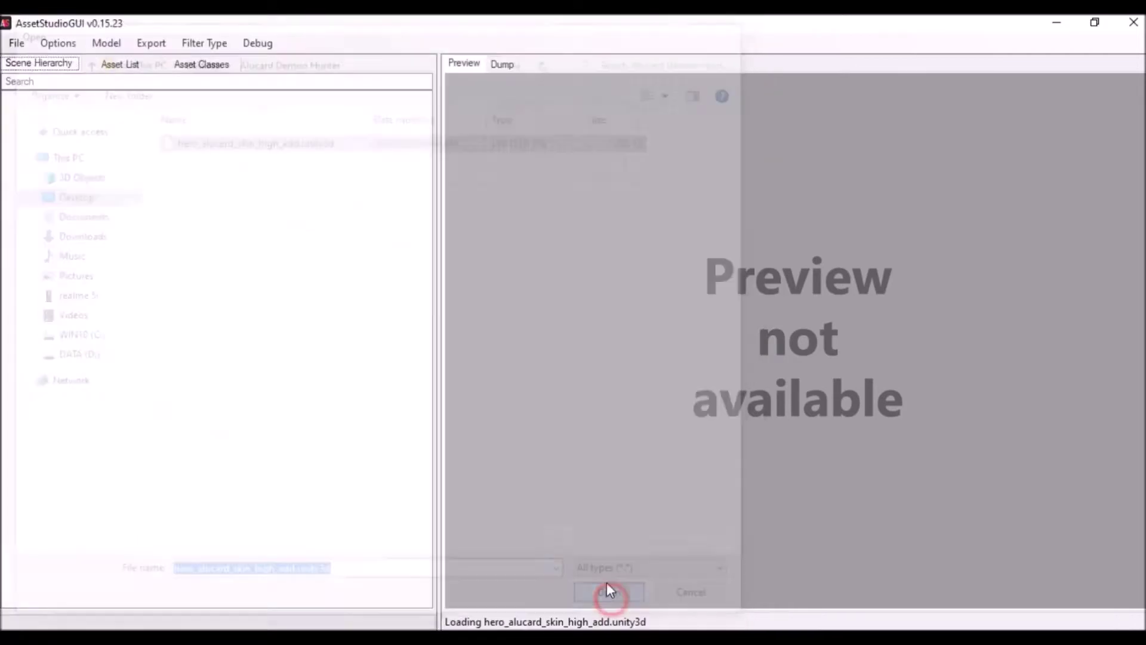
- List all assets sorted by type, then preview and select the alkd mesh
{"action": "left_click", "coordinate": [122, 63]}
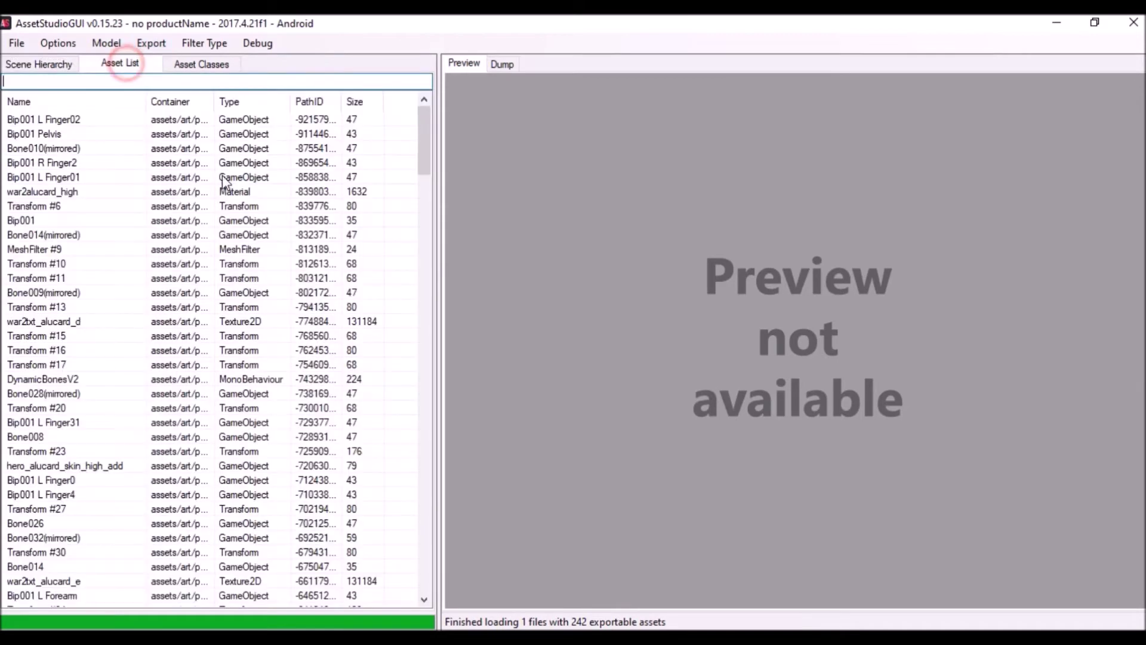
{"action": "left_click", "coordinate": [246, 103]}
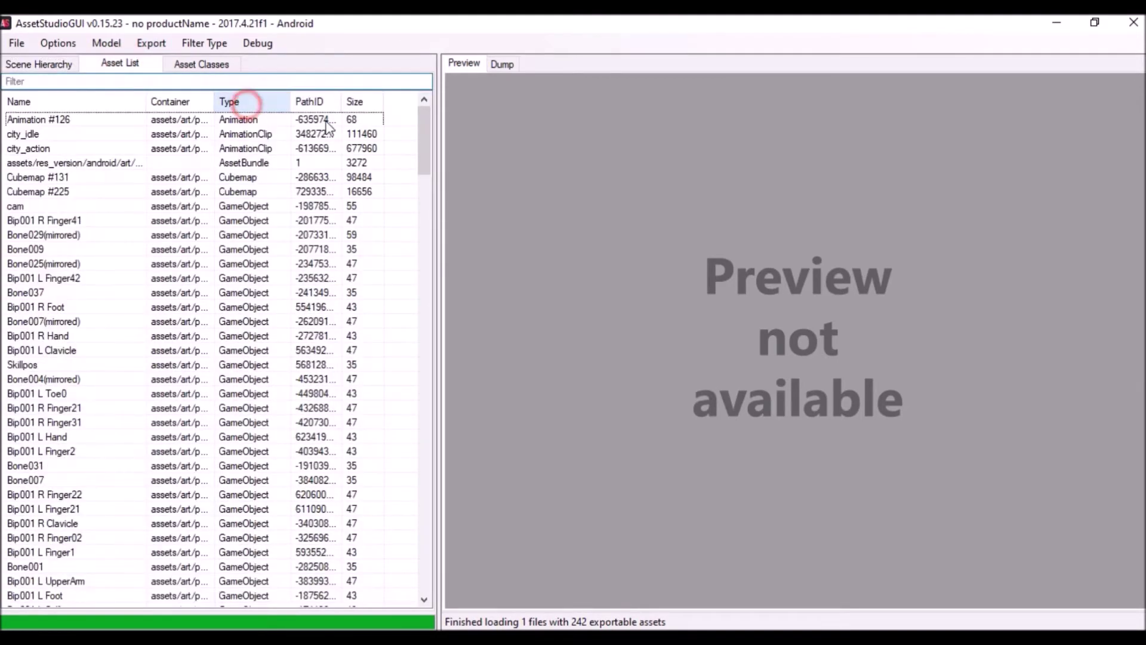
{"action": "left_click_drag", "start_coordinate": [424, 168], "coordinate": [421, 316]}
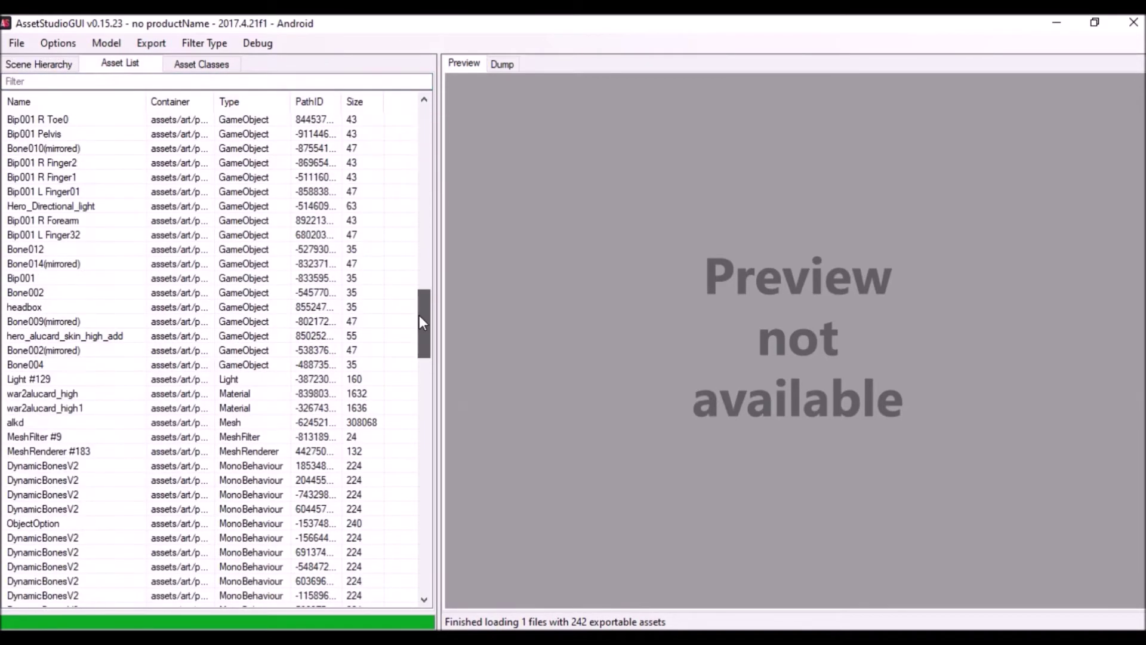
{"action": "left_click", "coordinate": [269, 424]}
{"action": "left_click_drag", "start_coordinate": [722, 309], "coordinate": [928, 219]}
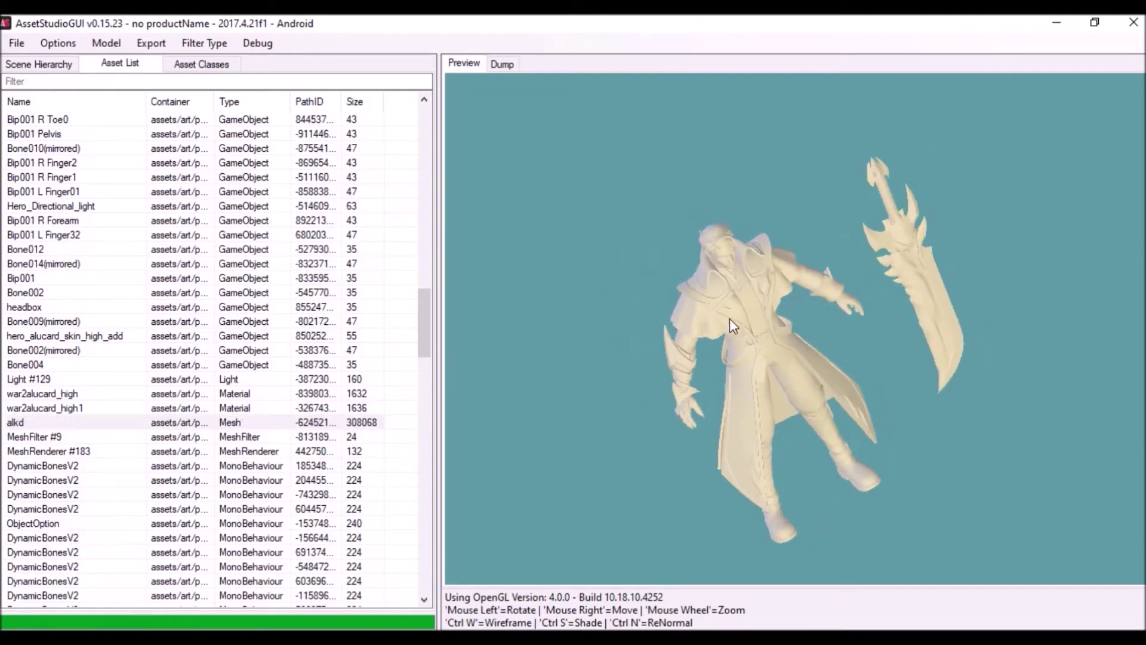
{"action": "left_click", "coordinate": [238, 426]}
- Export the alkd mesh to Desktop\Alucard Demon Hunter and close the resulting folder window
{"action": "right_click", "coordinate": [248, 425]}
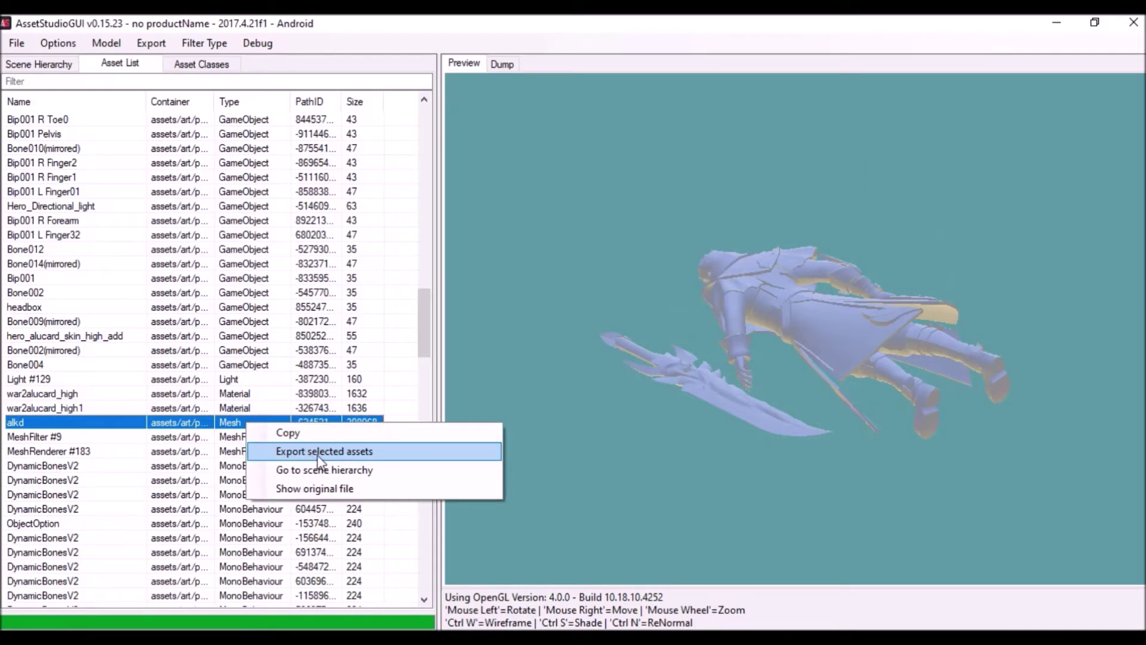
{"action": "left_click", "coordinate": [317, 452]}
{"action": "left_click", "coordinate": [73, 197]}
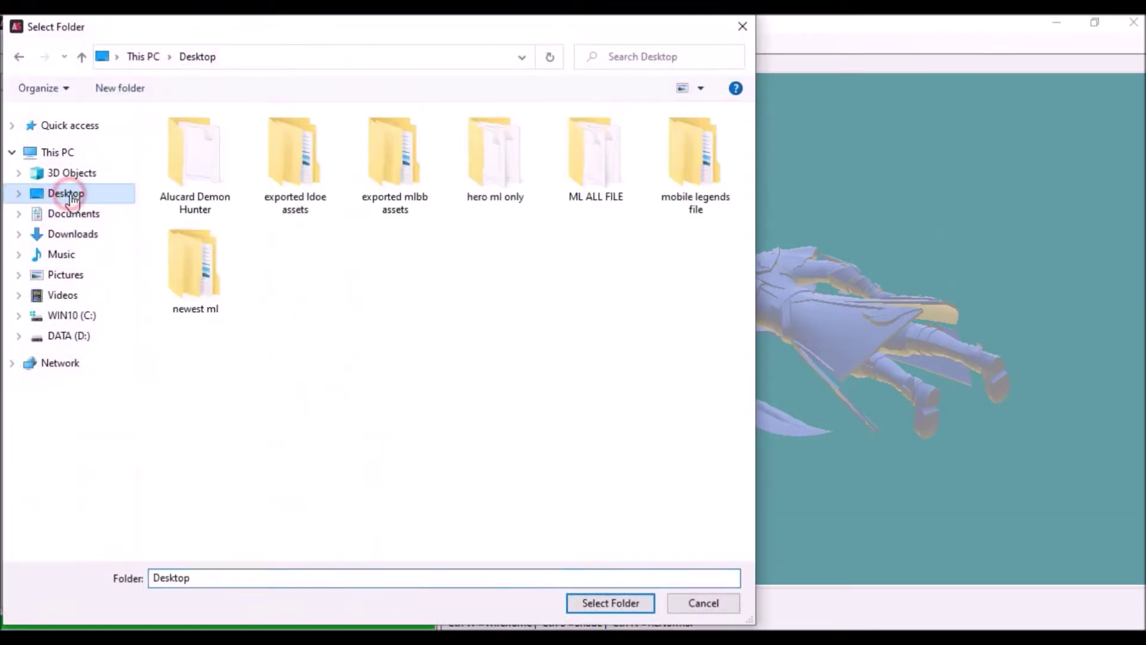
{"action": "left_click", "coordinate": [206, 178]}
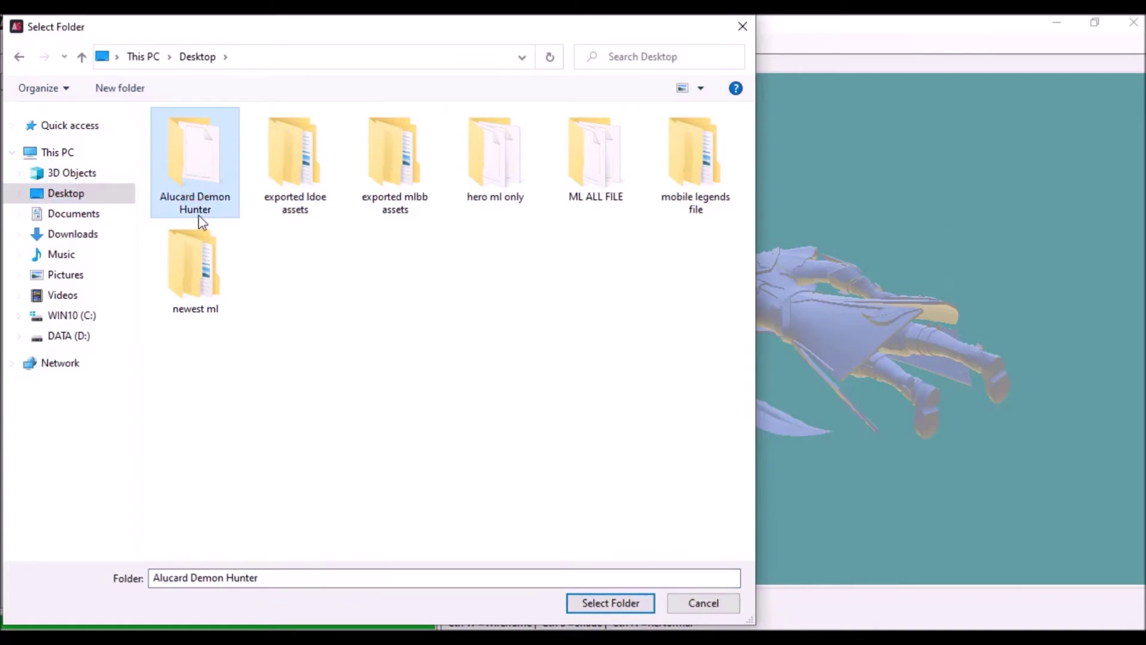
{"action": "left_click", "coordinate": [627, 608]}
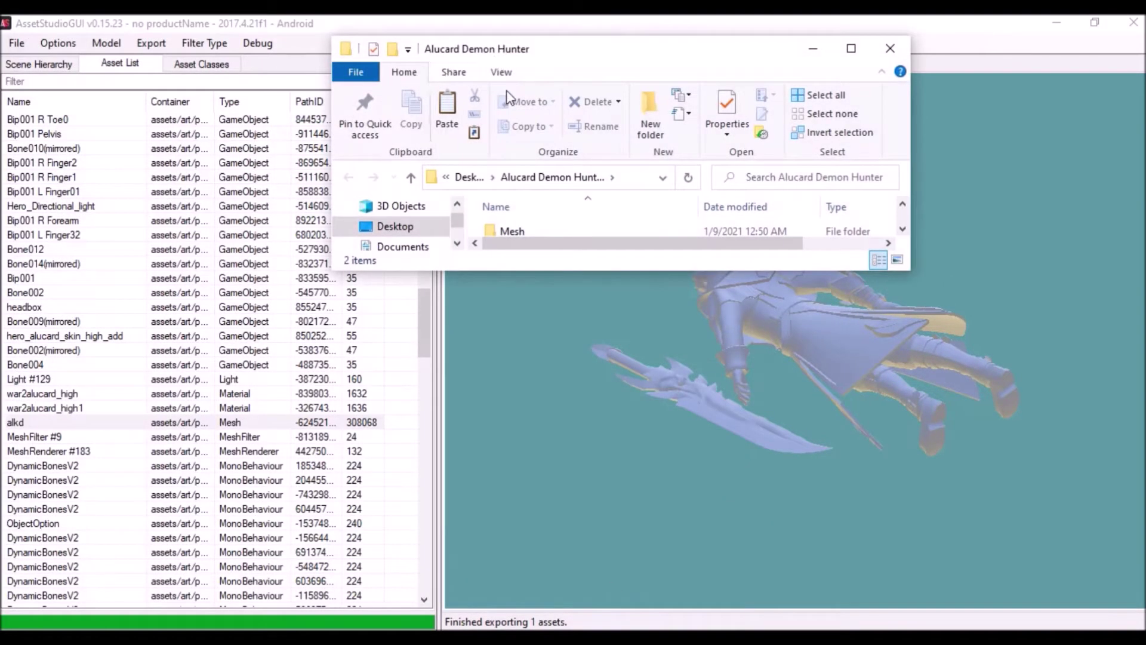
{"action": "left_click_drag", "start_coordinate": [579, 68], "coordinate": [573, 15]}
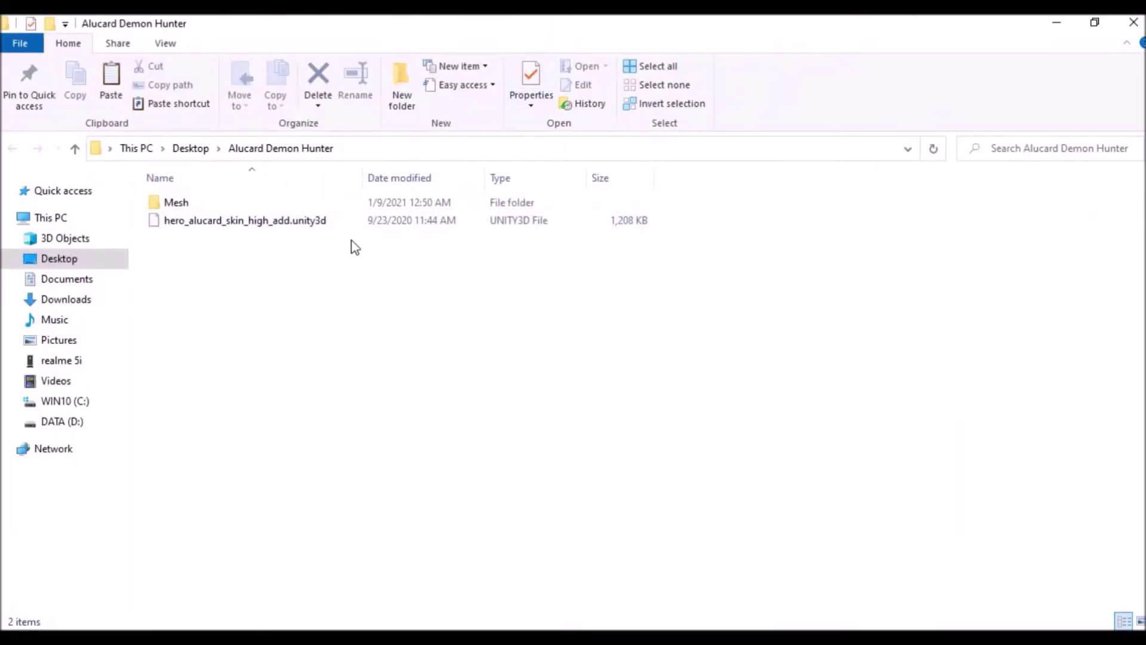
{"action": "left_click", "coordinate": [1134, 23]}
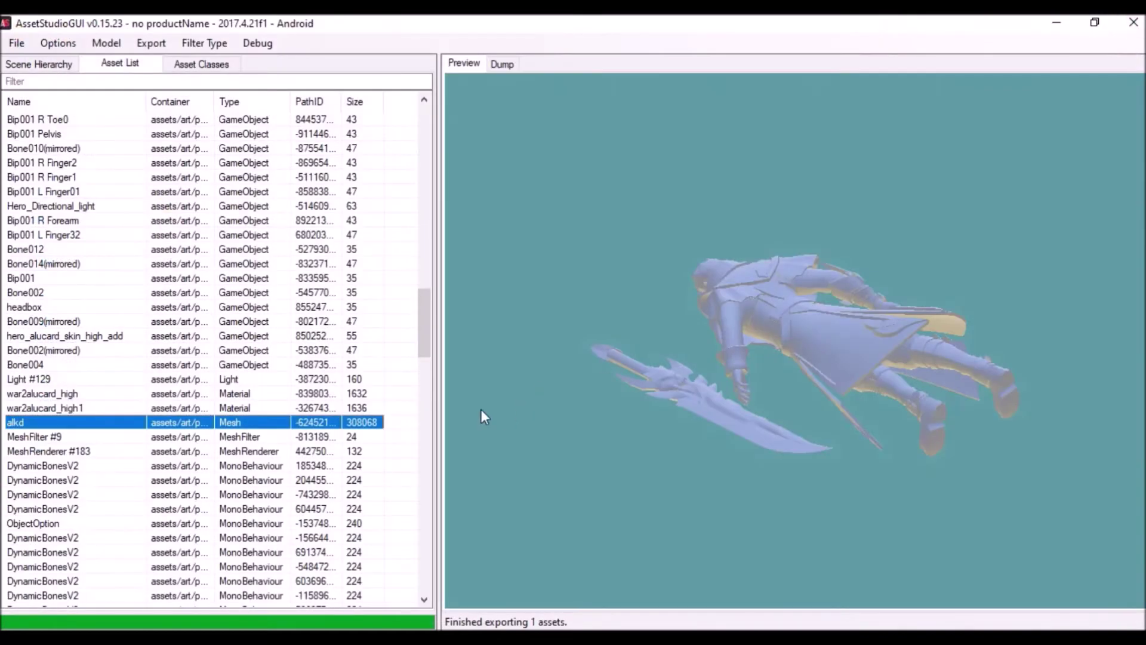
- Preview the war2txt_alucard textures: m2, n, m, s, s2, d, d2, e2, n2 and e
{"action": "left_click_drag", "start_coordinate": [431, 344], "coordinate": [431, 399]}
{"action": "left_click", "coordinate": [252, 264]}
{"action": "left_click", "coordinate": [257, 278]}
{"action": "left_click", "coordinate": [261, 292]}
{"action": "left_click", "coordinate": [257, 306]}
{"action": "left_click", "coordinate": [259, 321]}
{"action": "left_click", "coordinate": [251, 336]}
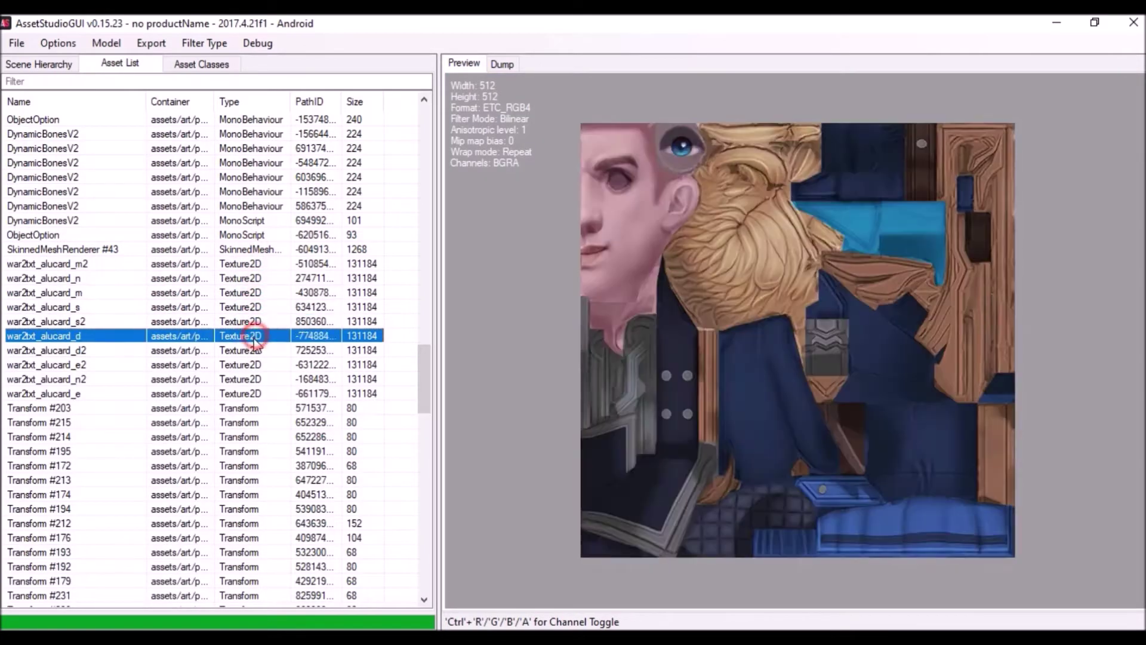
{"action": "left_click", "coordinate": [256, 350]}
{"action": "left_click", "coordinate": [257, 365]}
{"action": "left_click", "coordinate": [259, 380]}
{"action": "left_click", "coordinate": [259, 393]}
{"action": "left_click", "coordinate": [257, 365]}
- Compare war2txt_alucard_d with war2txt_alucard_d2, then select both colour textures
{"action": "left_click", "coordinate": [78, 350]}
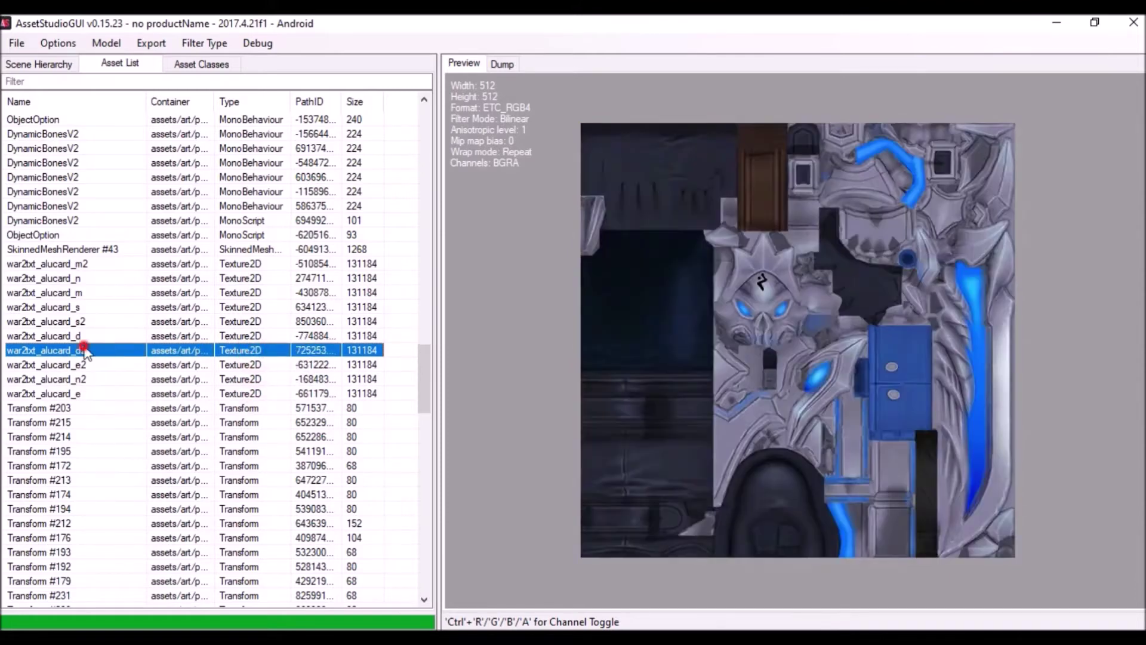
{"action": "left_click", "coordinate": [88, 335]}
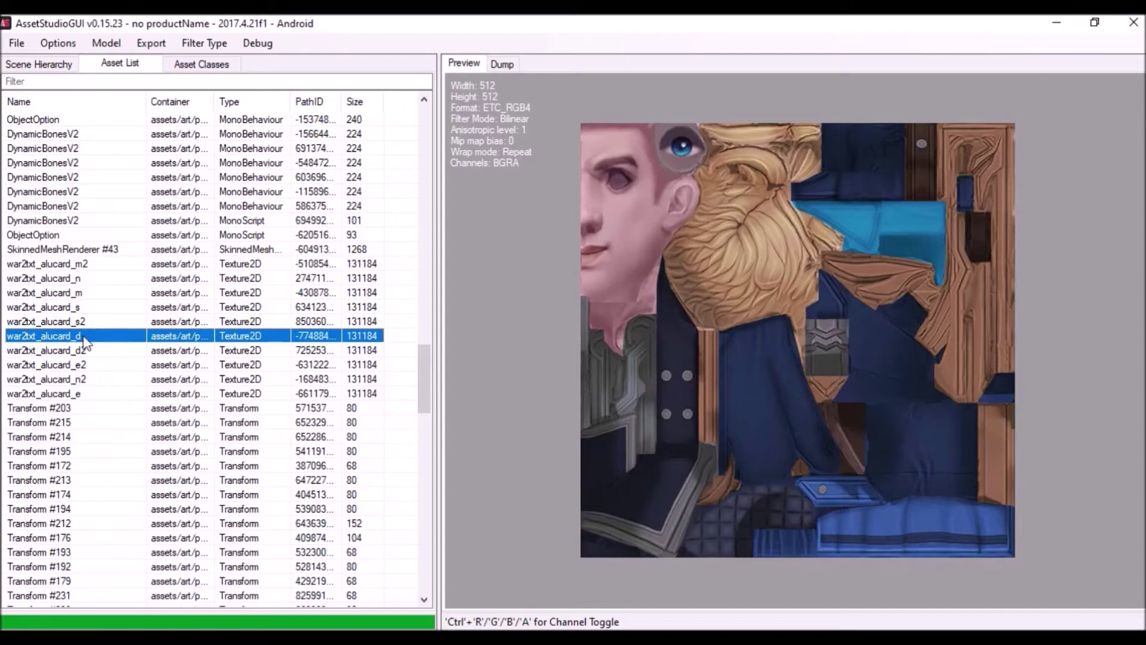
{"action": "left_click", "coordinate": [39, 351]}
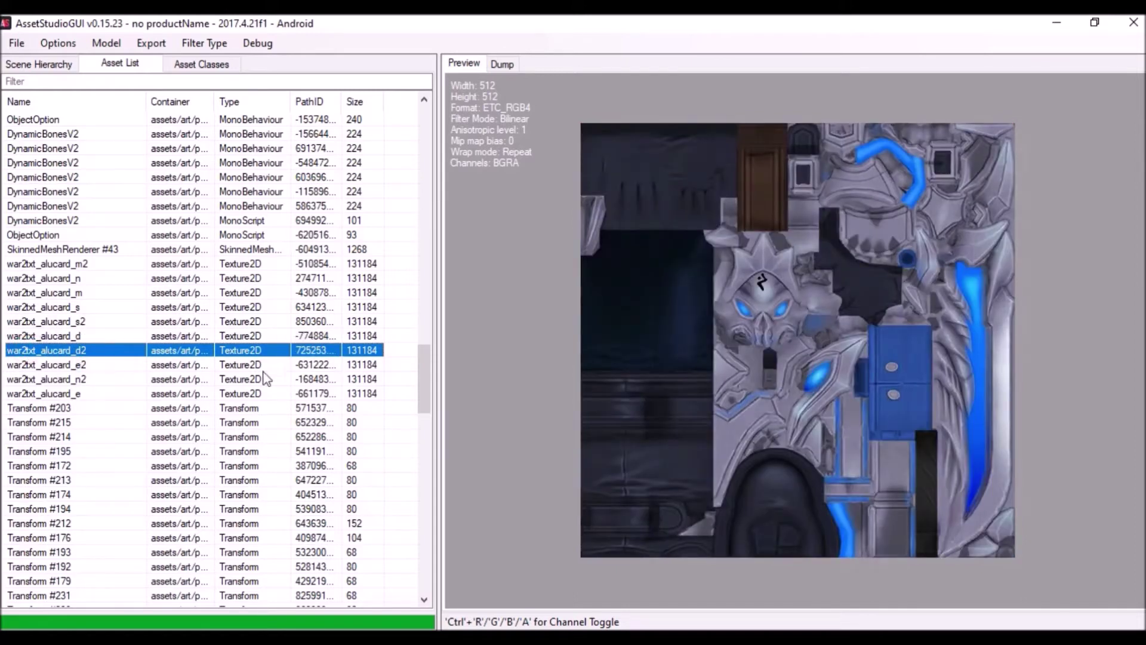
{"action": "left_click", "coordinate": [258, 337]}
{"action": "left_click", "coordinate": [256, 350], "text": "ctrl"}
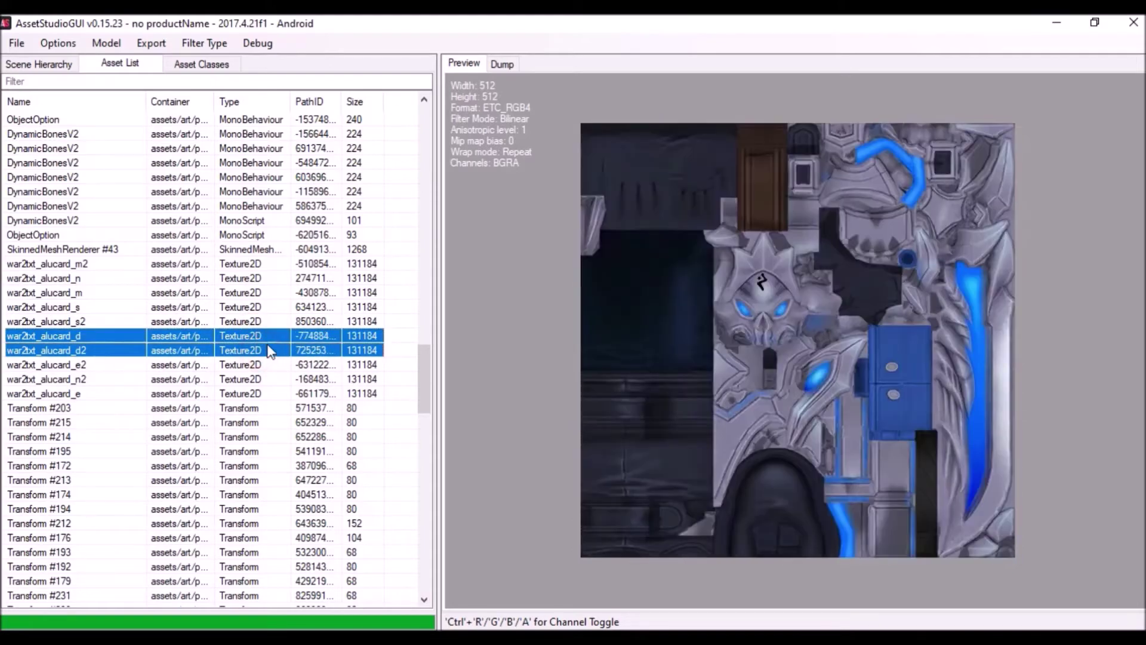
- Export war2txt_alucard_d and war2txt_alucard_d2 to Desktop\Alucard Demon Hunter
{"action": "right_click", "coordinate": [270, 351]}
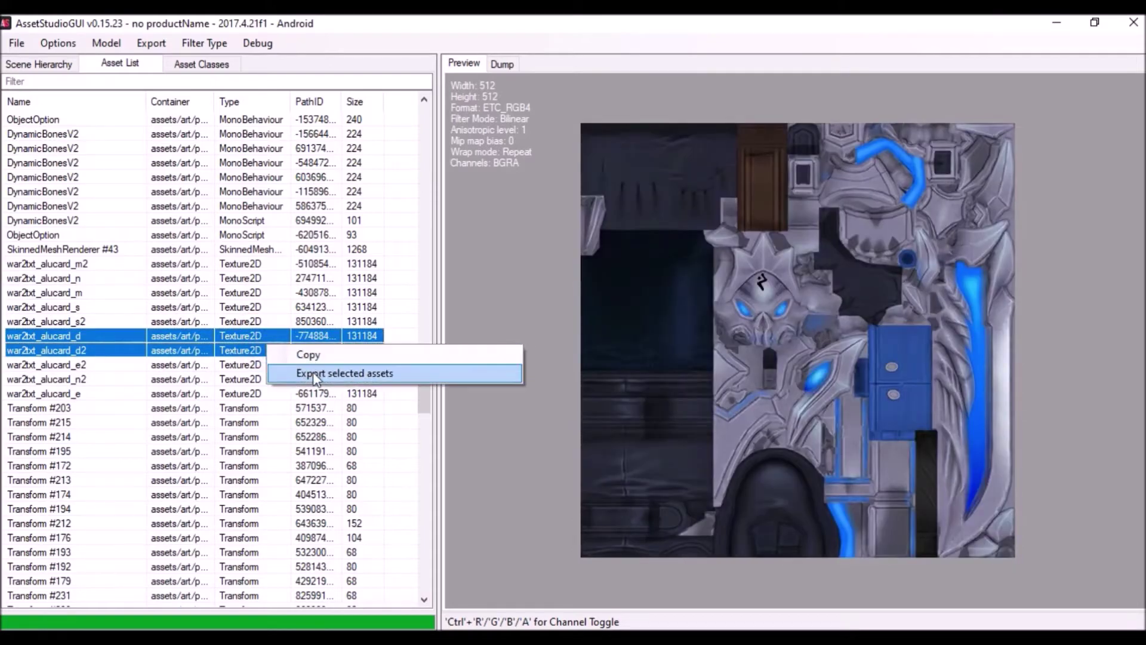
{"action": "left_click", "coordinate": [315, 379]}
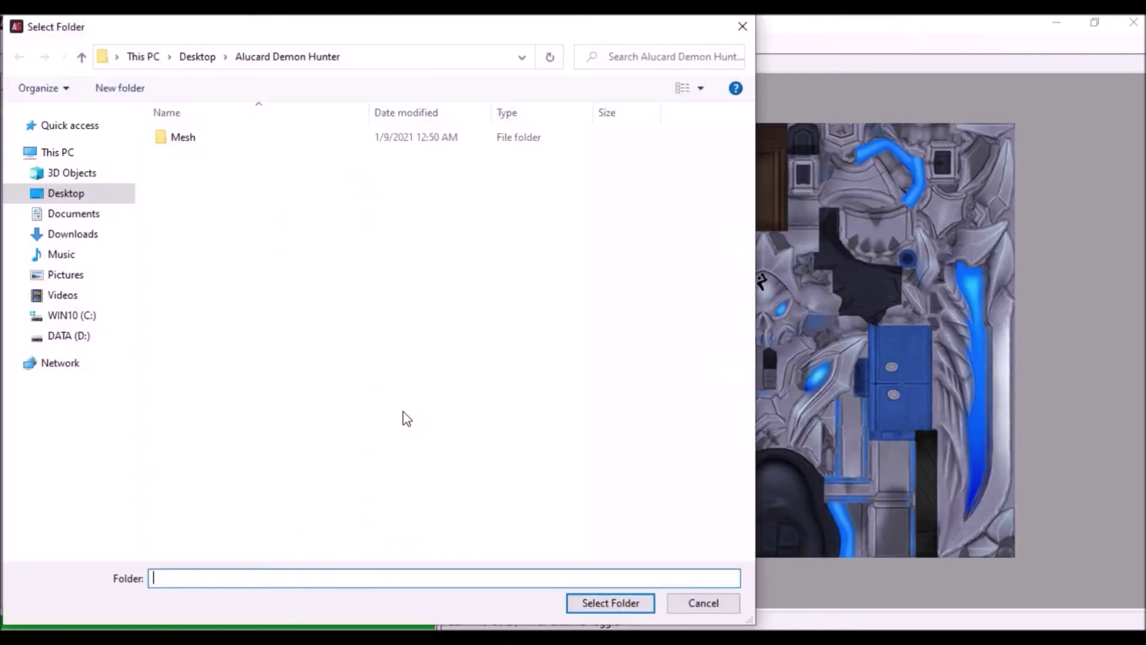
{"action": "left_click", "coordinate": [98, 205]}
{"action": "left_click", "coordinate": [215, 200]}
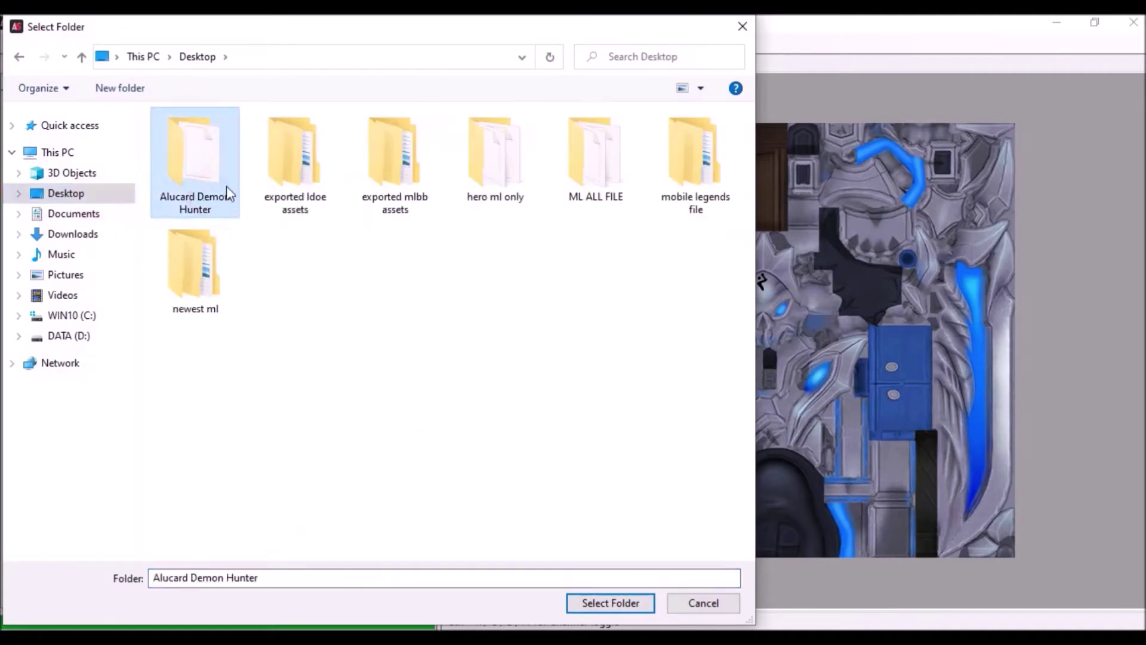
{"action": "left_click", "coordinate": [591, 605]}
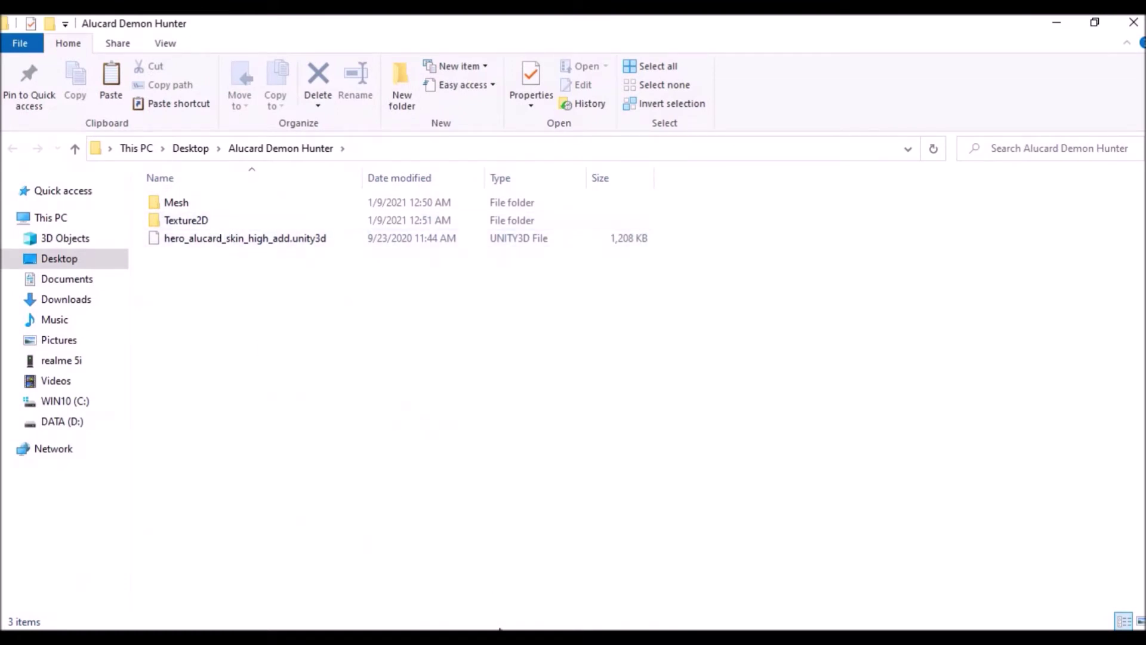
- Close the export folder window and AssetStudio, then refresh the desktop
{"action": "left_click", "coordinate": [1134, 22]}
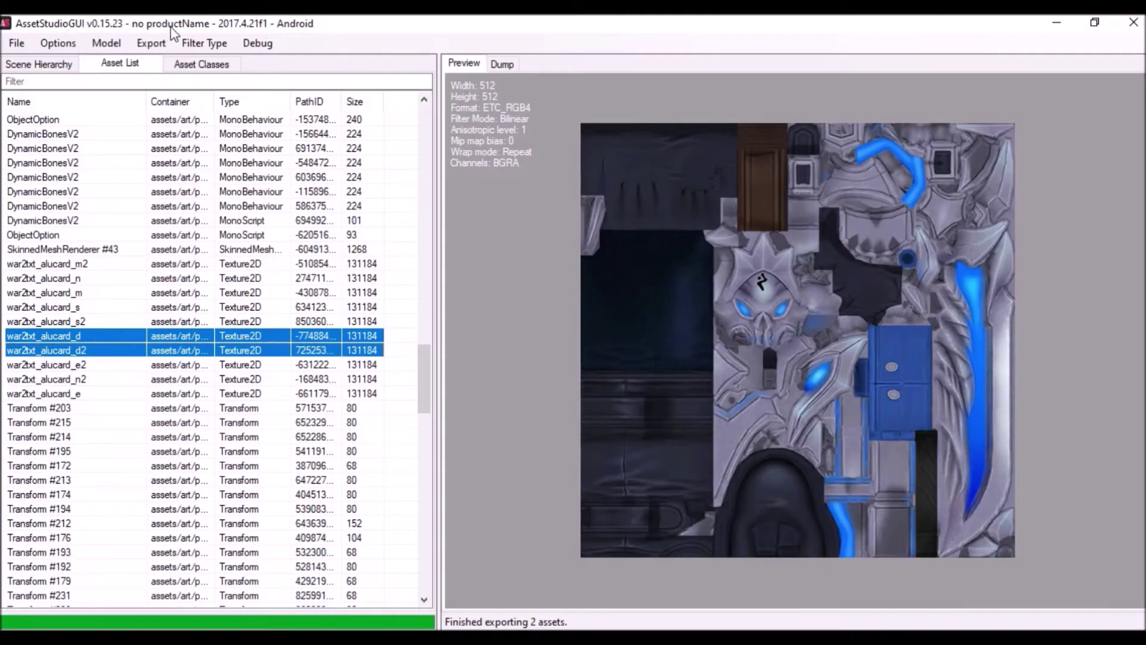
{"action": "left_click", "coordinate": [1133, 23]}
{"action": "right_click", "coordinate": [817, 149]}
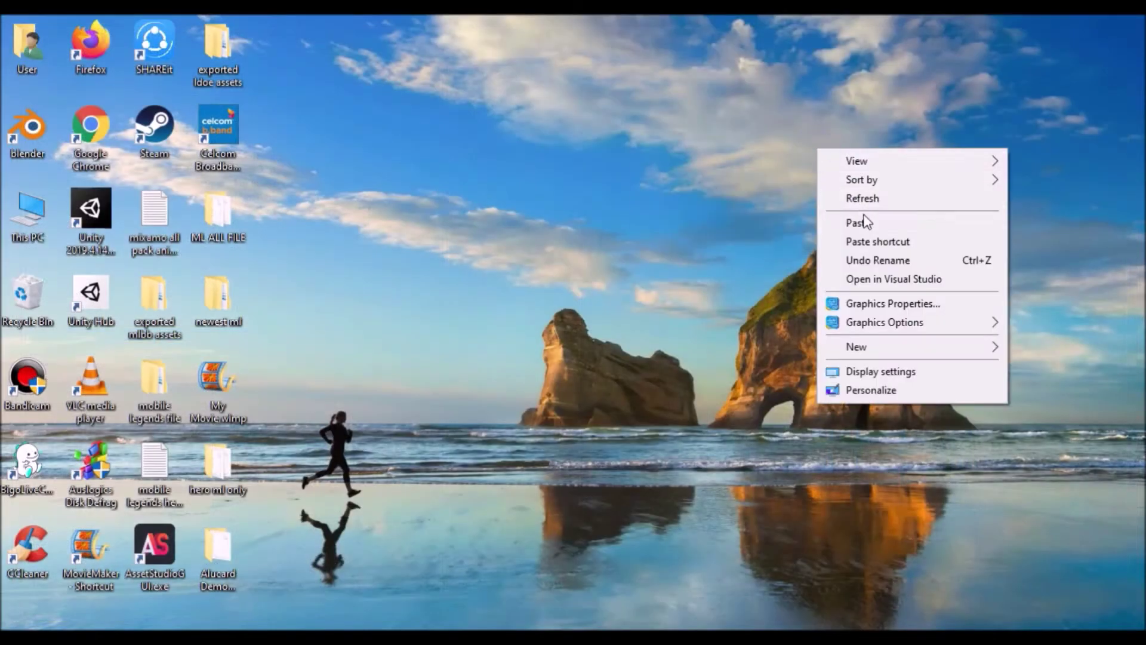
{"action": "left_click", "coordinate": [870, 194]}
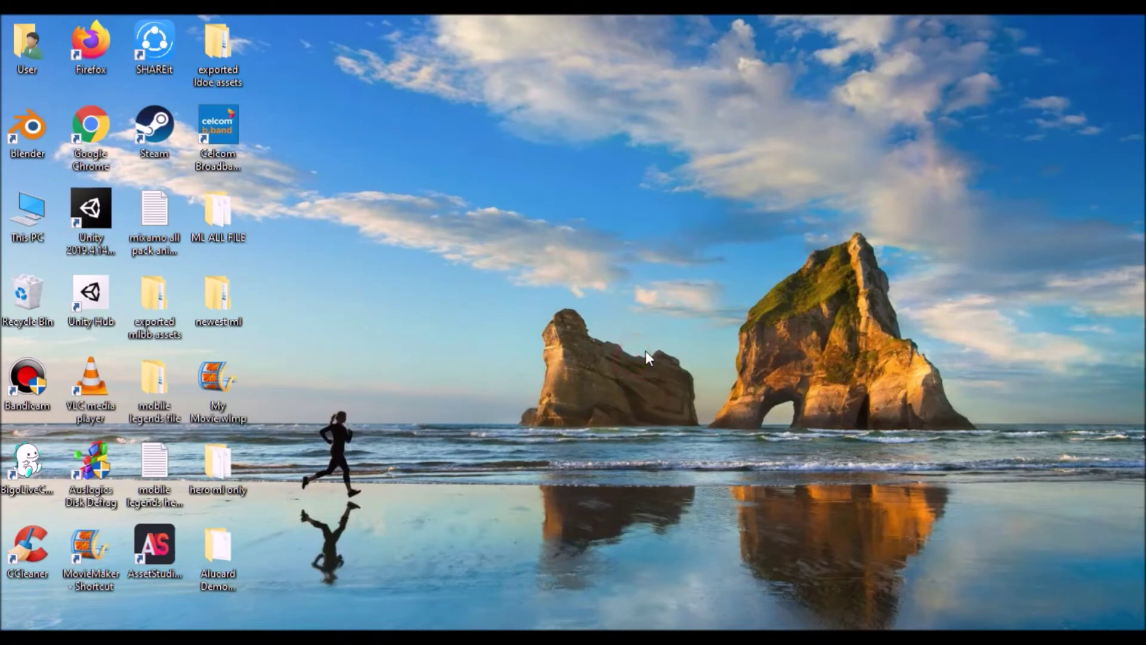
- Open the DATA (D:) drive and switch to the empty Blender scene's File menu
{"action": "left_click", "coordinate": [494, 628]}
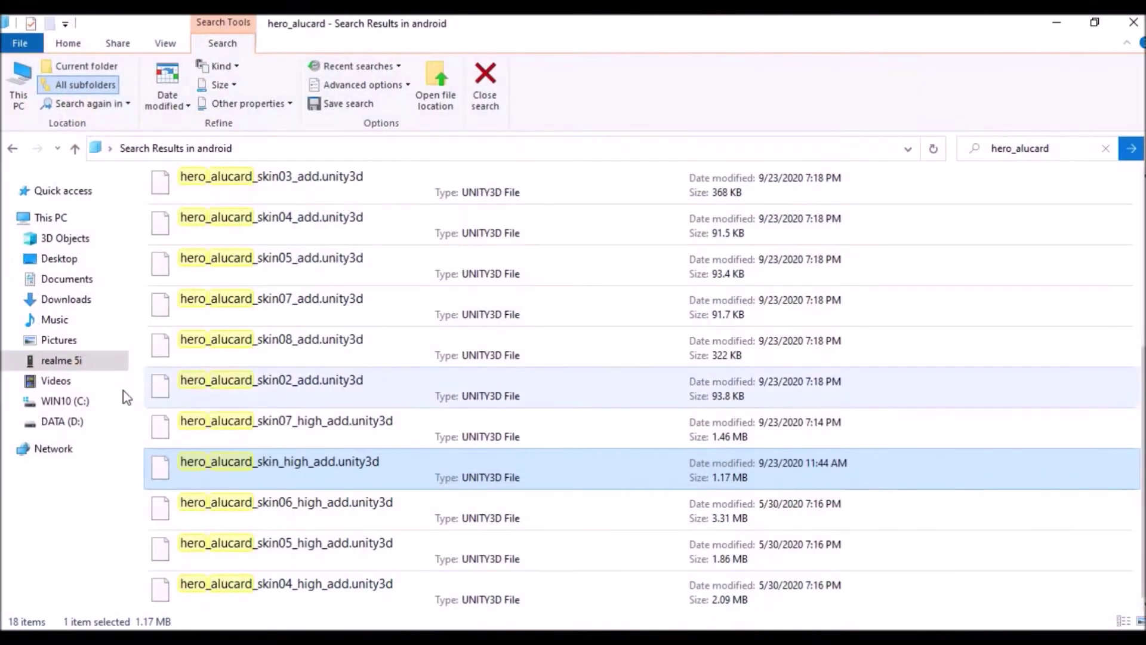
{"action": "left_click", "coordinate": [62, 421]}
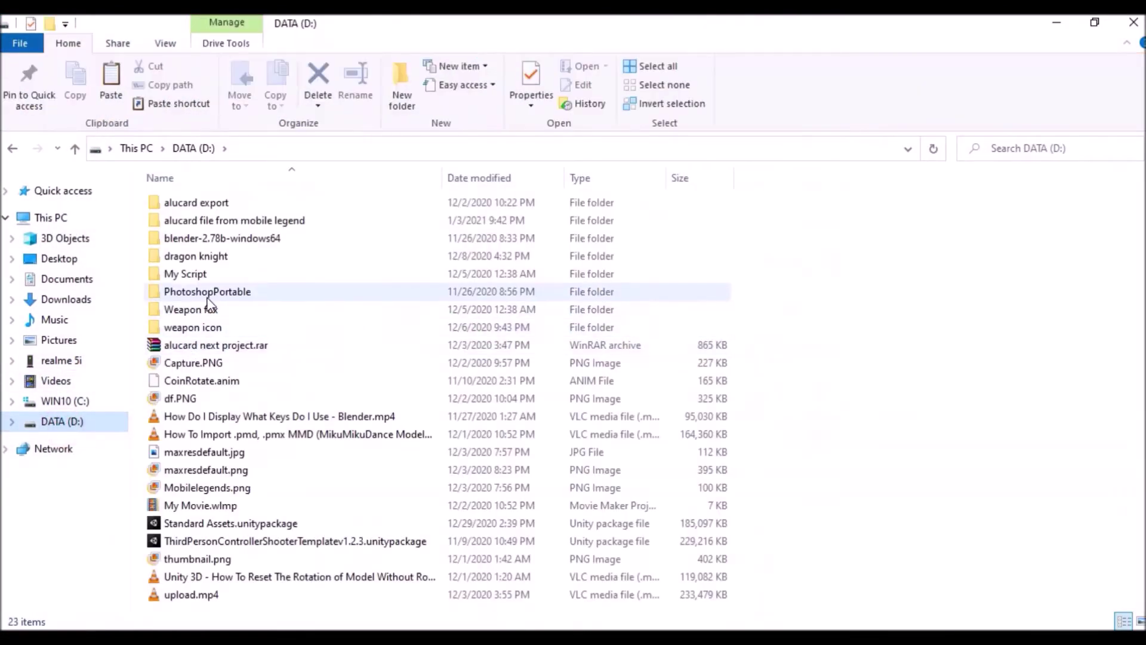
{"action": "left_click", "coordinate": [47, 45]}
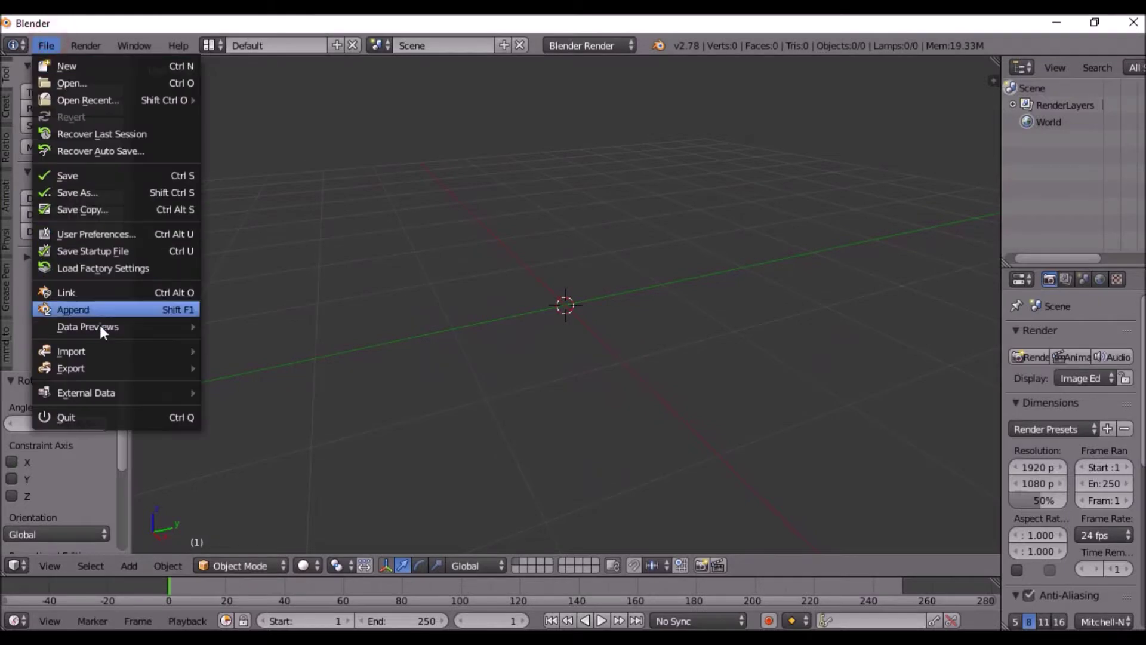
- Import alkd.obj as Wavefront OBJ from Desktop\Alucard Demon Hunter\Mesh
{"action": "mouse_move", "coordinate": [93, 348]}
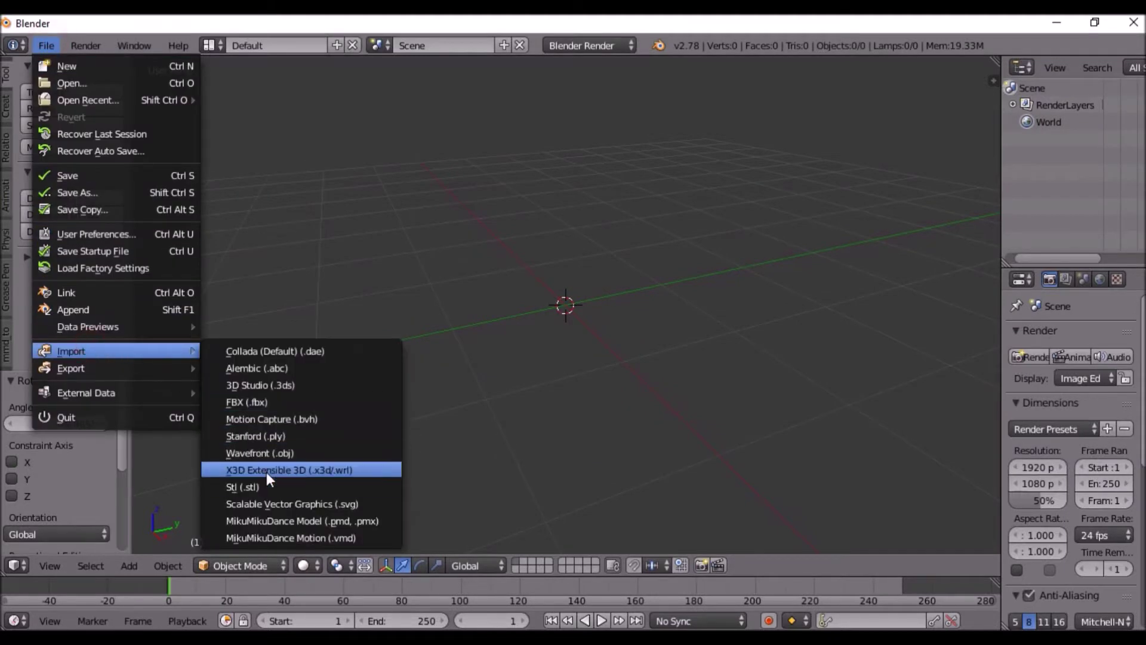
{"action": "left_click", "coordinate": [275, 455]}
{"action": "left_click", "coordinate": [253, 149]}
{"action": "left_click", "coordinate": [53, 242]}
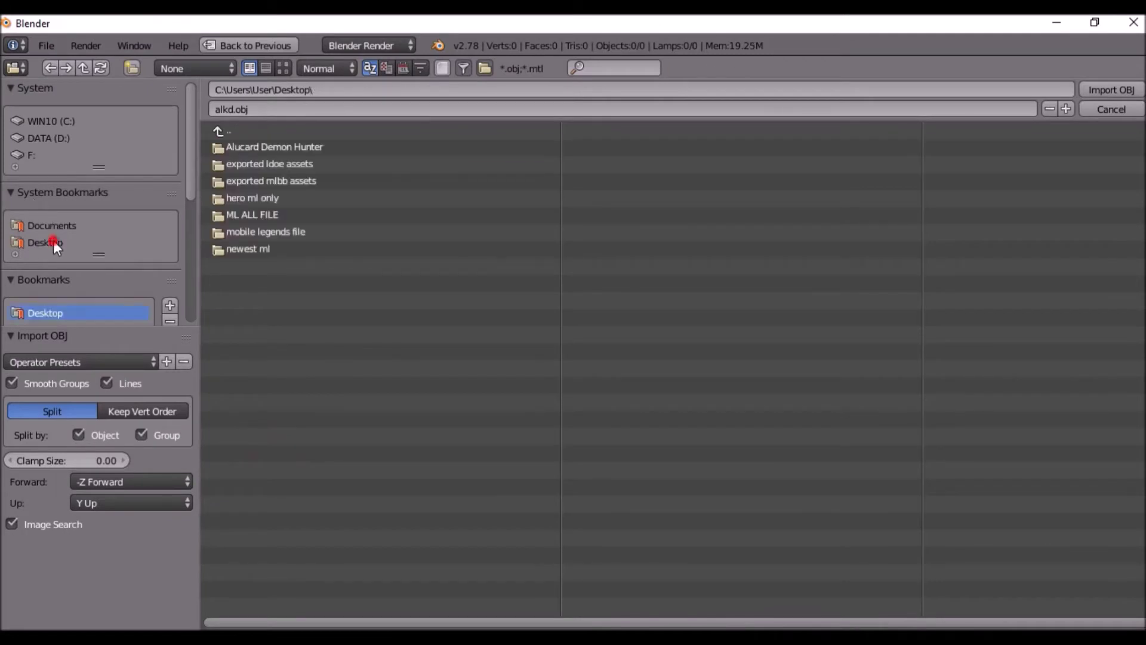
{"action": "left_click", "coordinate": [274, 148]}
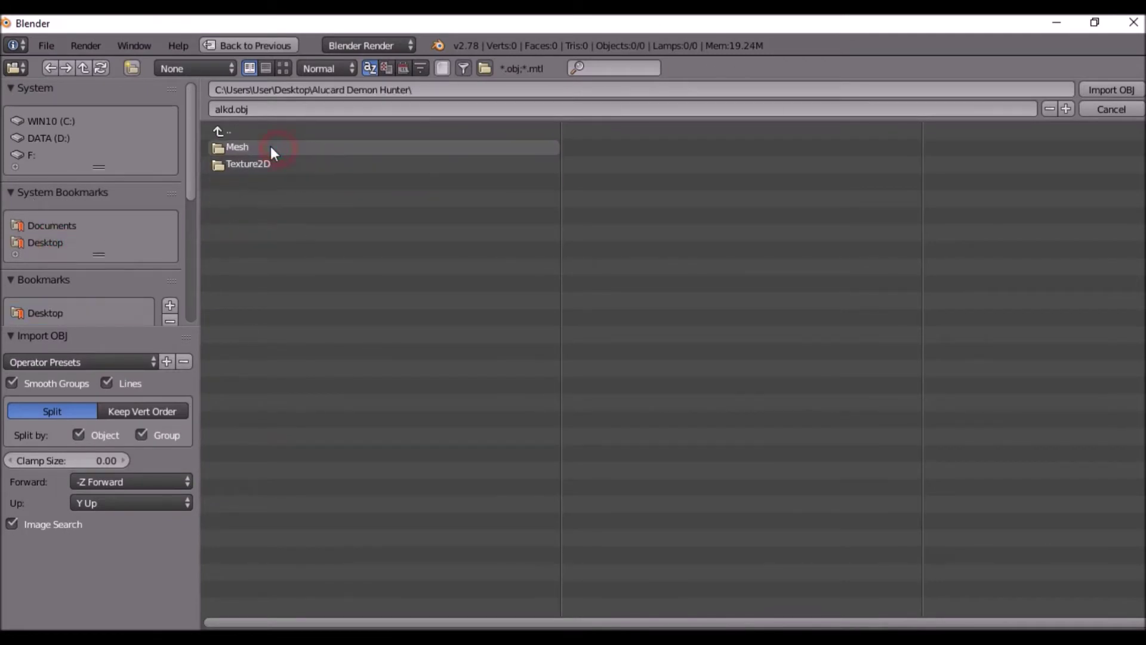
{"action": "left_click", "coordinate": [270, 145]}
{"action": "left_click", "coordinate": [265, 148]}
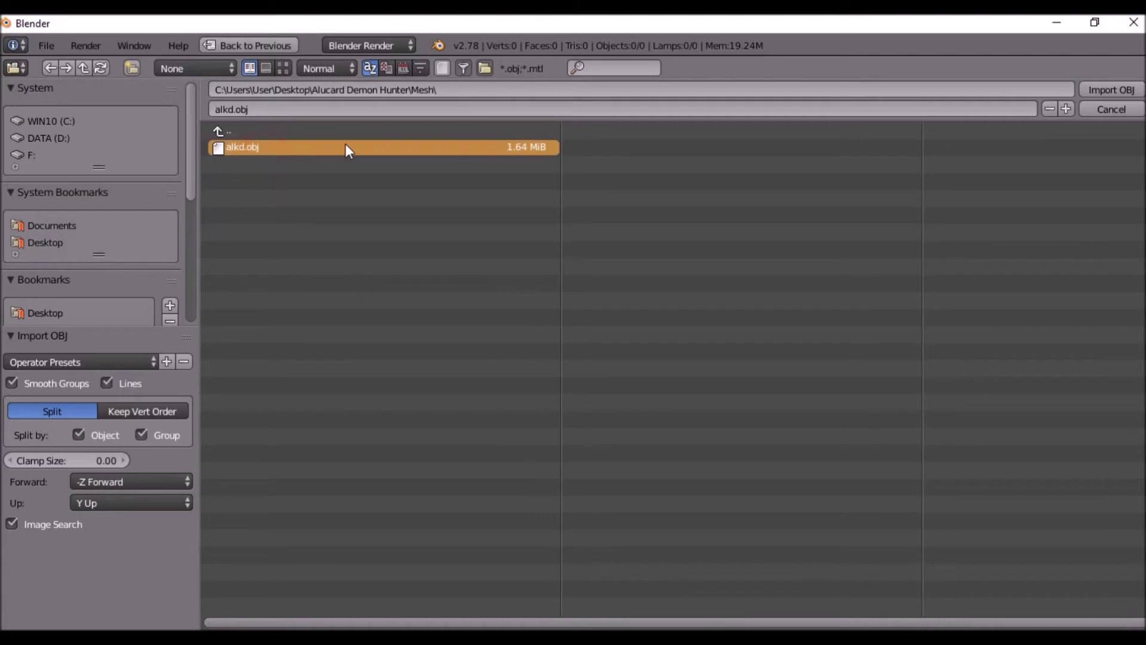
{"action": "left_click", "coordinate": [1112, 90]}
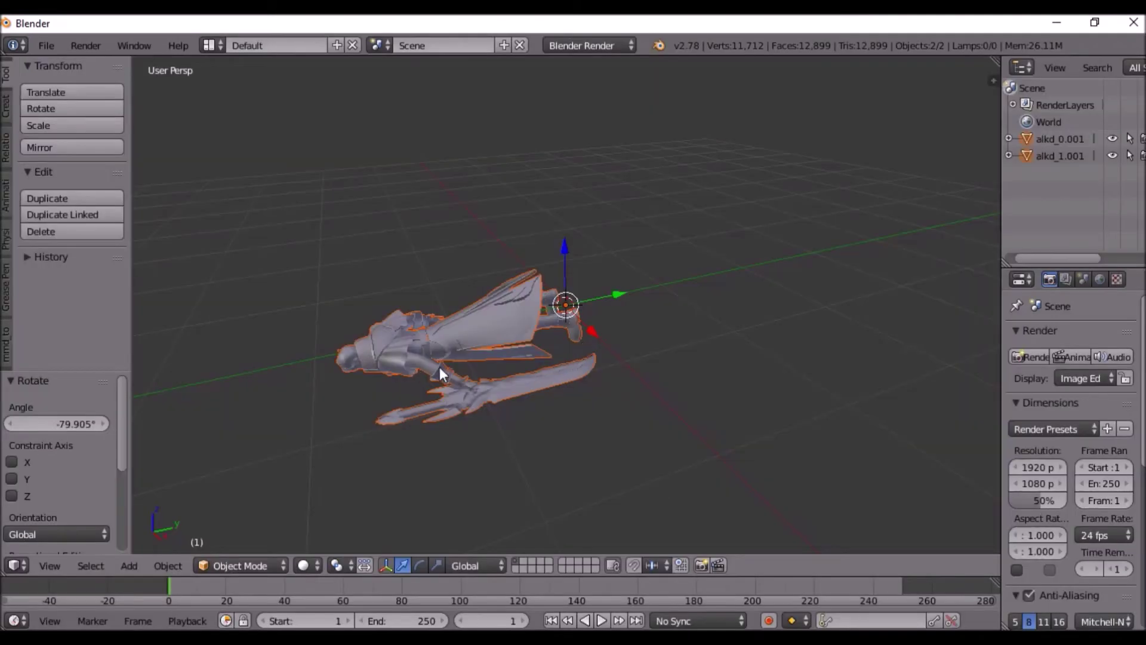
{"action": "left_click", "coordinate": [1057, 140]}
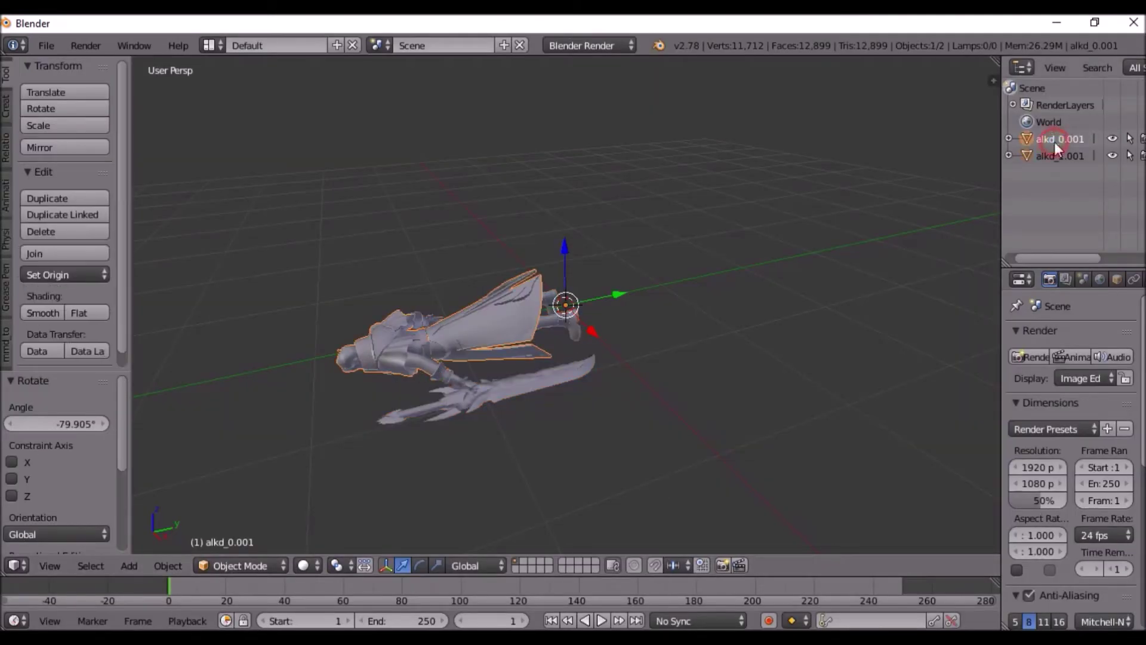
- Select alkd_0.001 and rotate its mesh -90° about X in Edit Mode
{"action": "left_click", "coordinate": [1059, 156]}
{"action": "left_click", "coordinate": [1065, 143]}
{"action": "left_click", "coordinate": [1065, 156]}
{"action": "left_click", "coordinate": [1062, 138]}
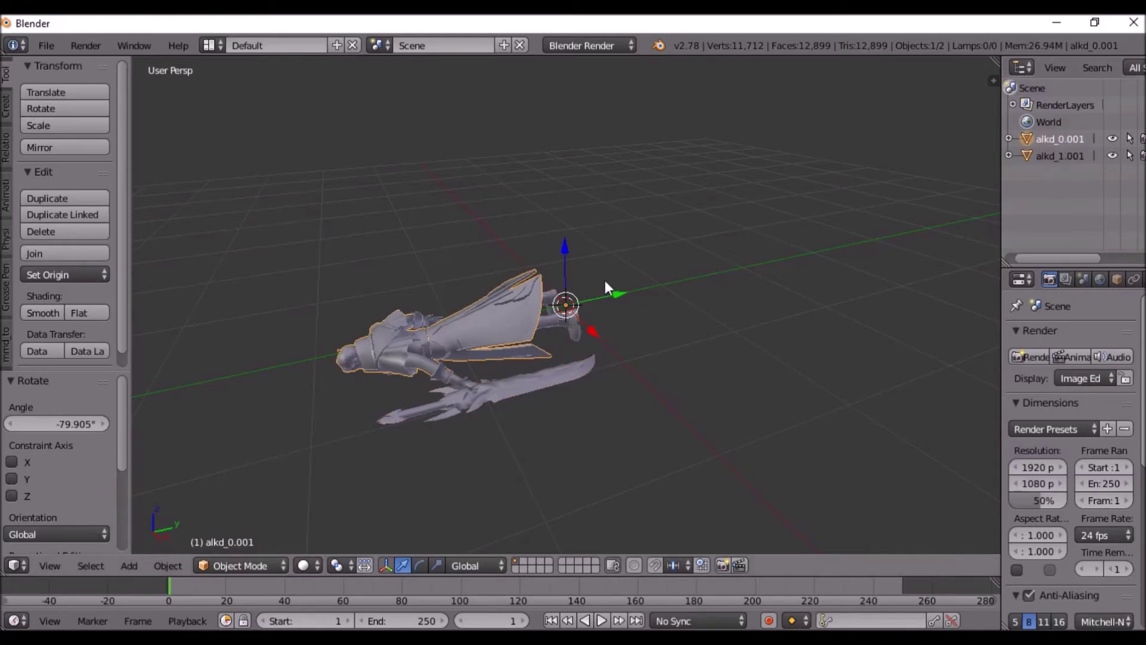
{"action": "left_click", "coordinate": [239, 566]}
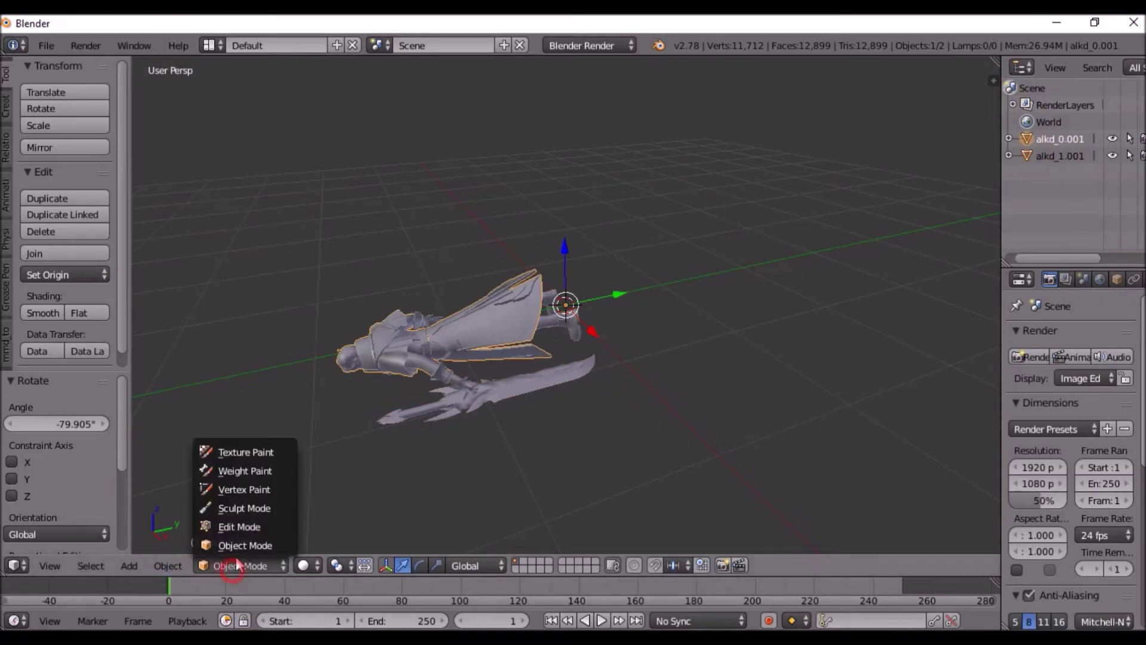
{"action": "left_click", "coordinate": [251, 525]}
{"action": "type", "text": "rx"}
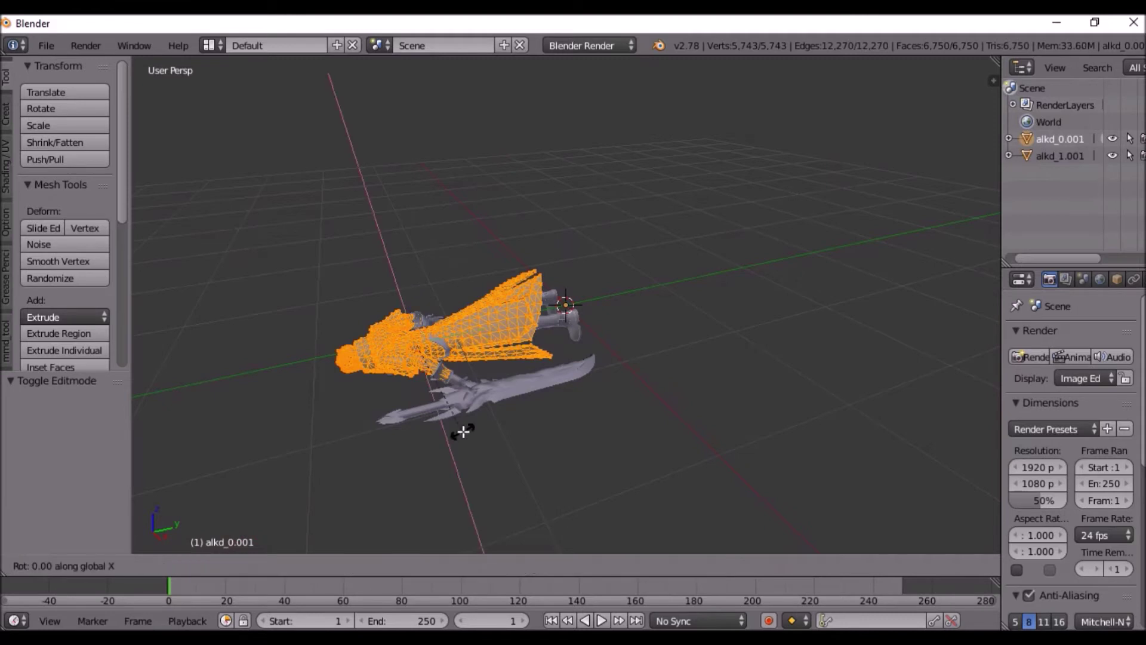
{"action": "type", "text": "-9"}
{"action": "type", "text": "0"}
{"action": "key", "text": "Return"}
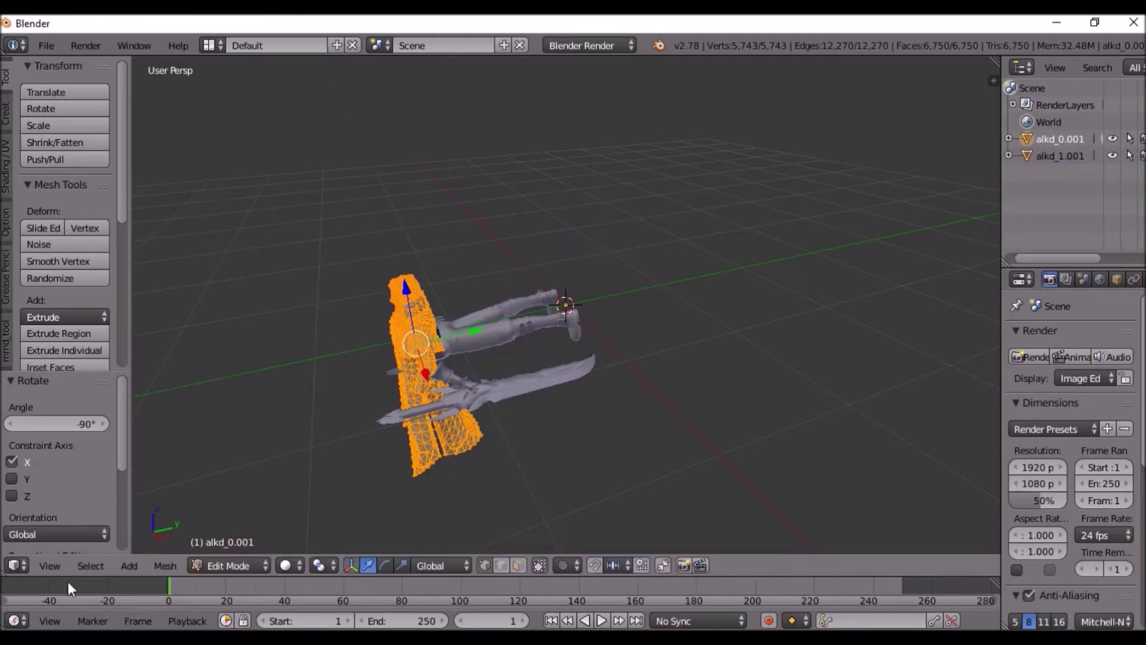
- Back in Object Mode, set the origin to geometry and rotate 90° about X
{"action": "left_click", "coordinate": [212, 567]}
{"action": "left_click", "coordinate": [239, 545]}
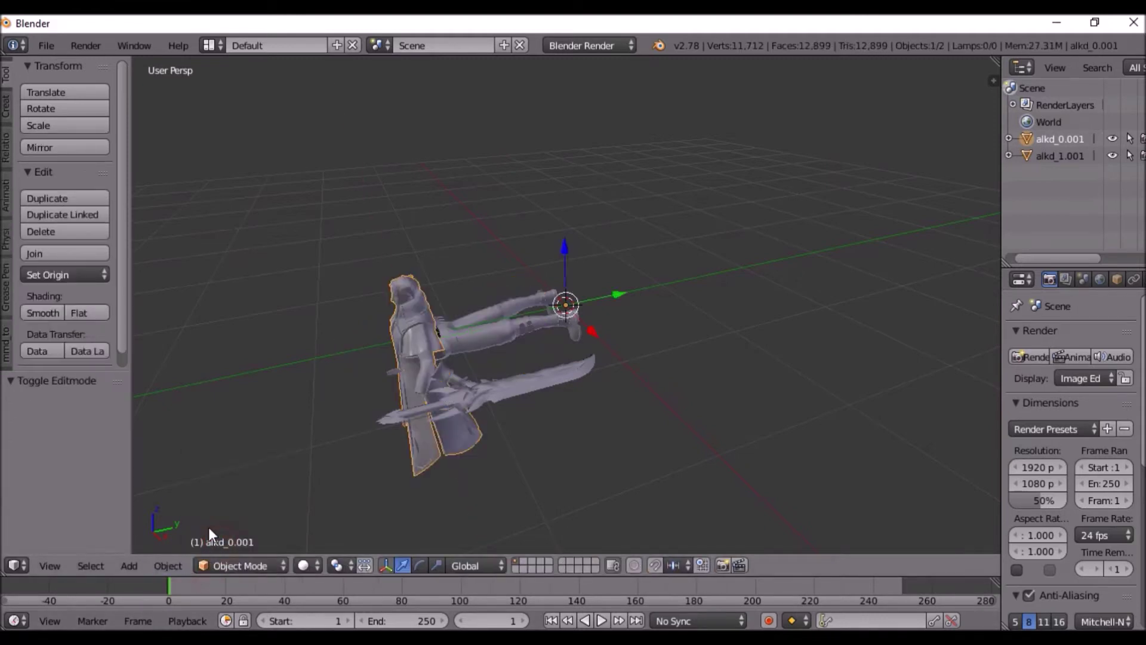
{"action": "left_click", "coordinate": [82, 273]}
{"action": "left_click", "coordinate": [105, 315]}
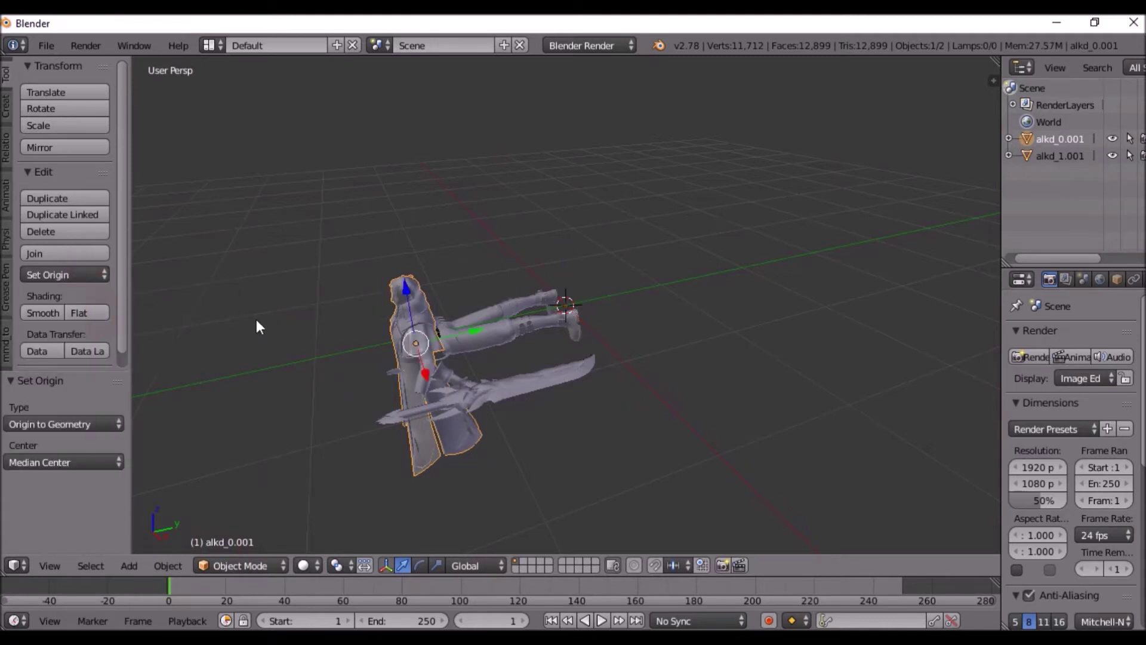
{"action": "type", "text": "rx"}
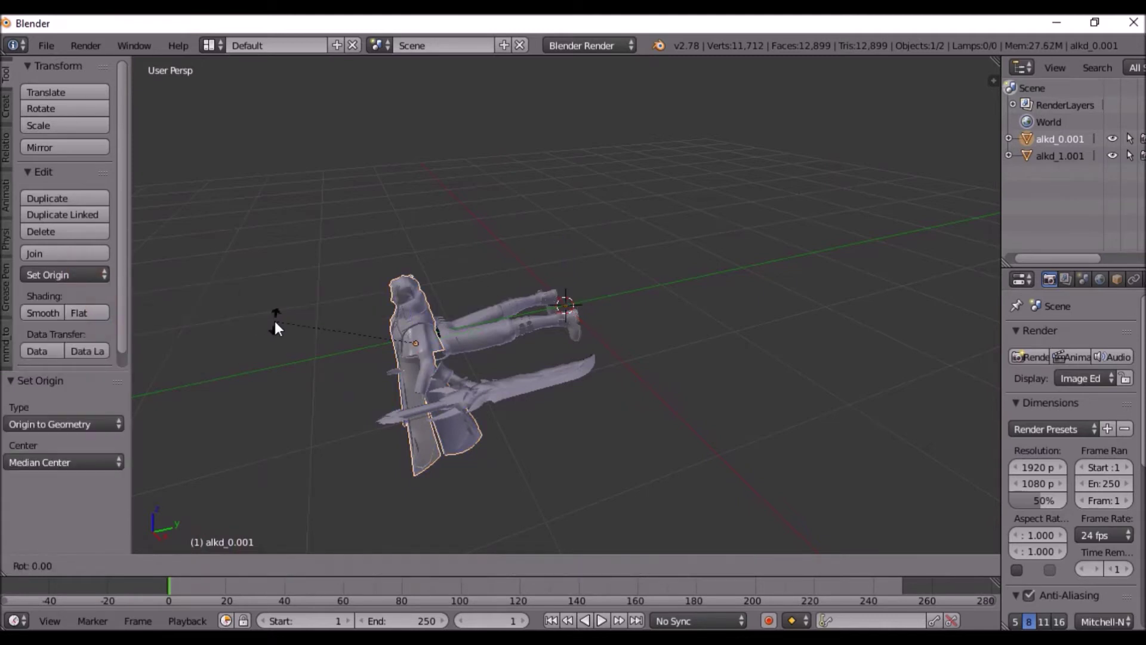
{"action": "type", "text": "90"}
{"action": "key", "text": "Return"}
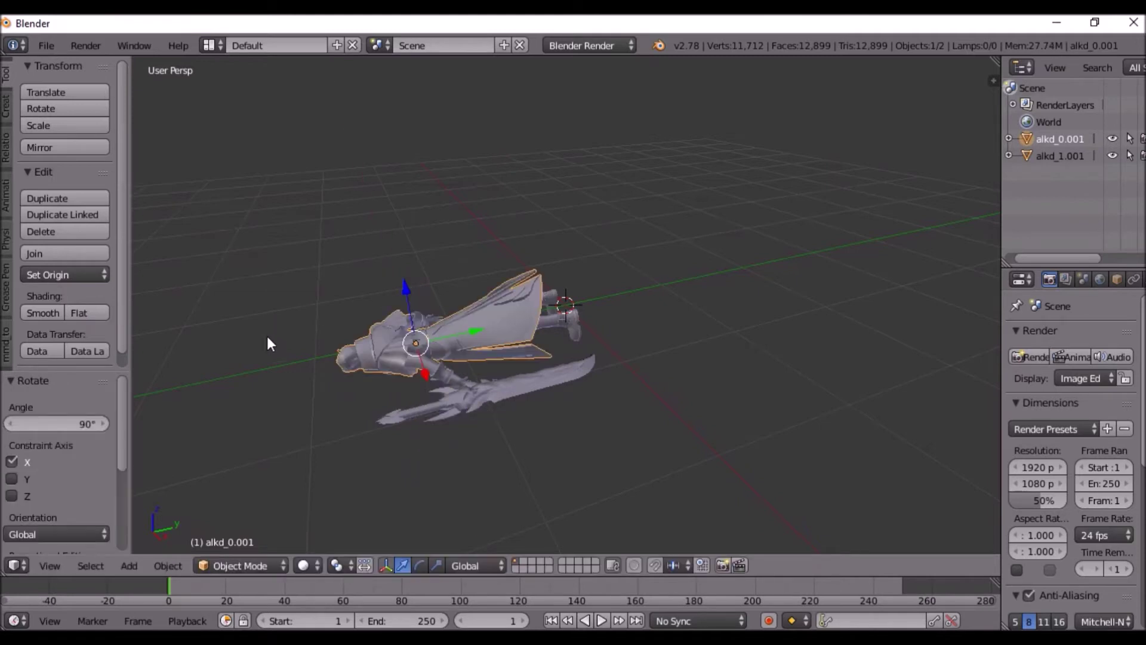
- Set the origin to the 3D cursor and rotate -90° about X to stand upright
{"action": "left_click", "coordinate": [98, 274]}
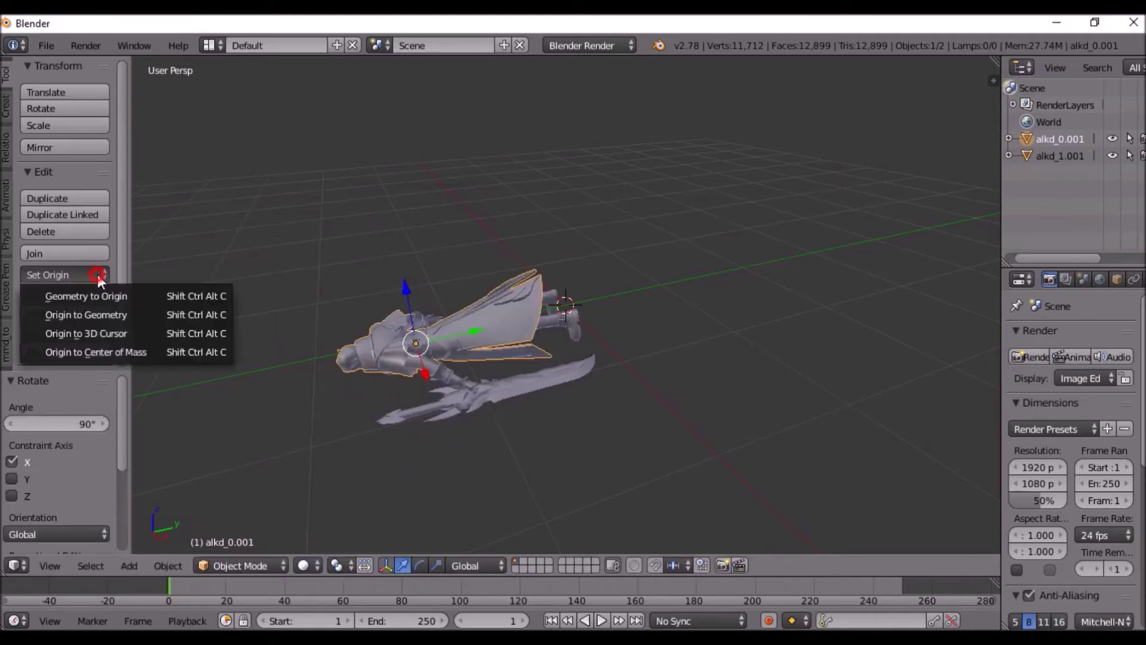
{"action": "left_click", "coordinate": [110, 337]}
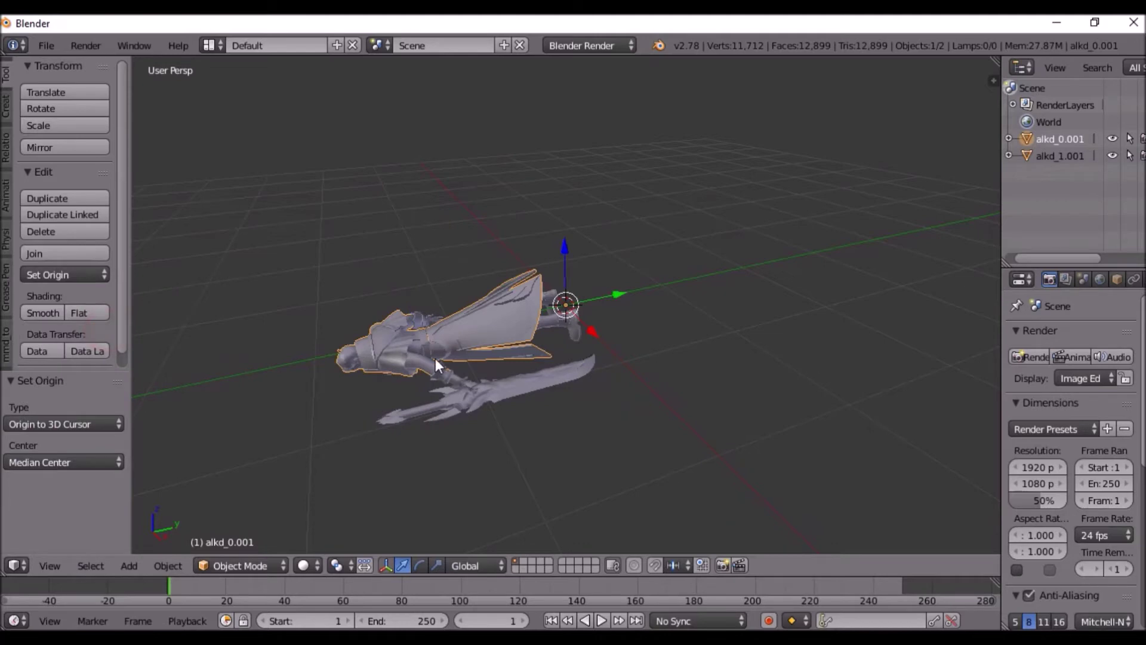
{"action": "type", "text": "rx-9"}
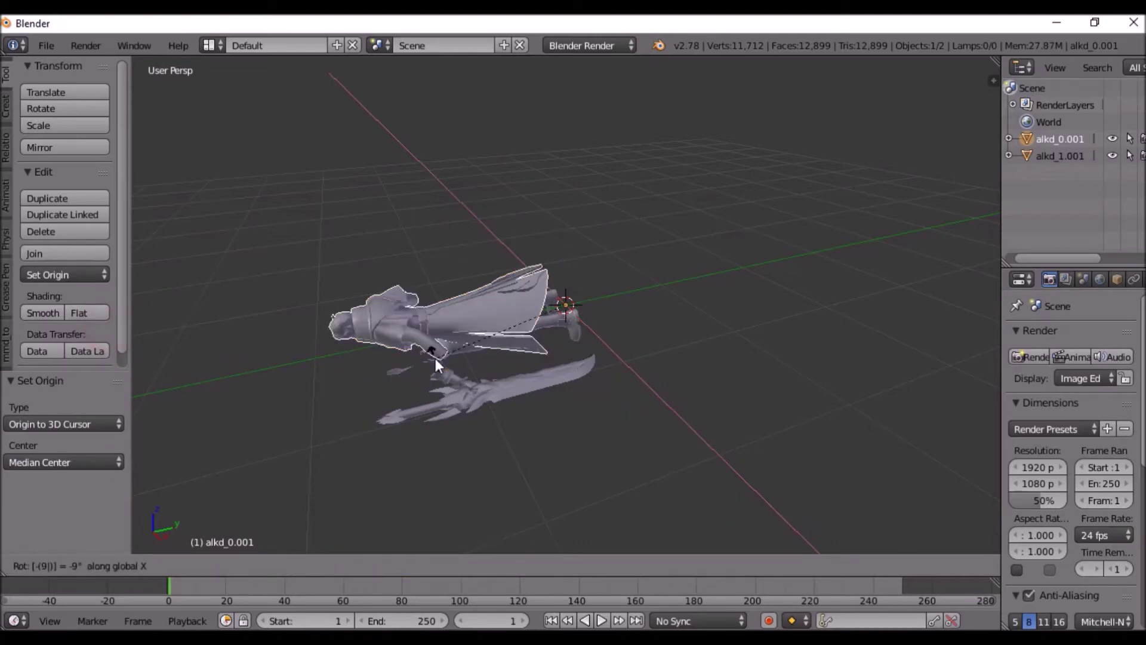
{"action": "type", "text": "0"}
{"action": "key", "text": "Return"}
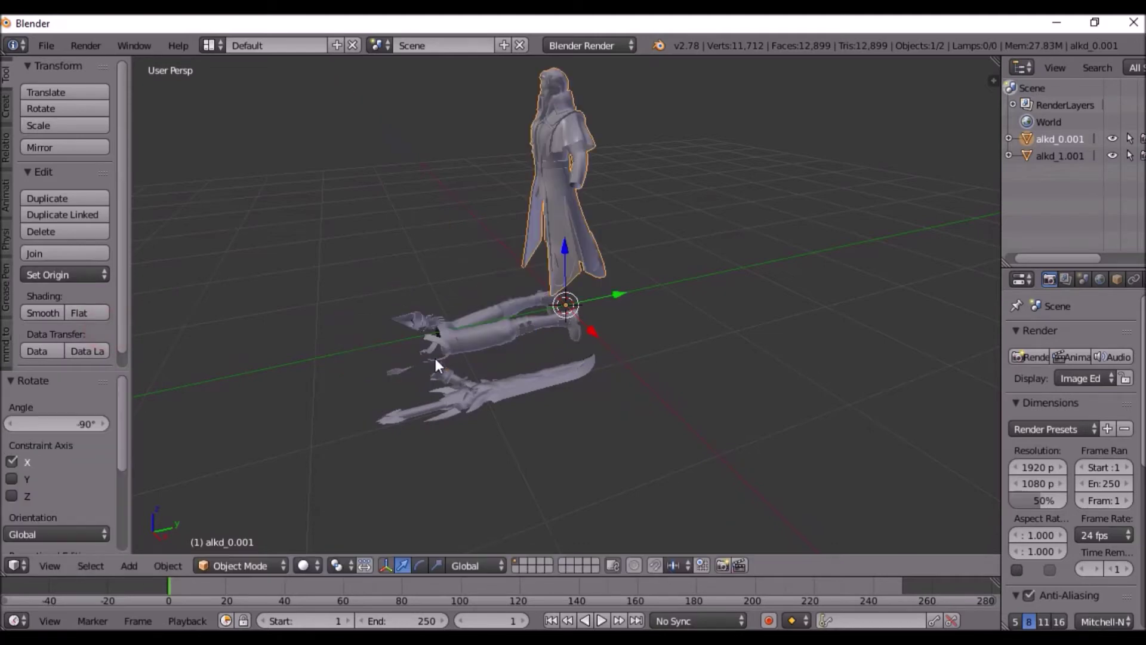
- Rotate the alkd_1.001 sword mesh -90° about X in Edit Mode
{"action": "left_click", "coordinate": [1068, 156]}
{"action": "left_click", "coordinate": [263, 565]}
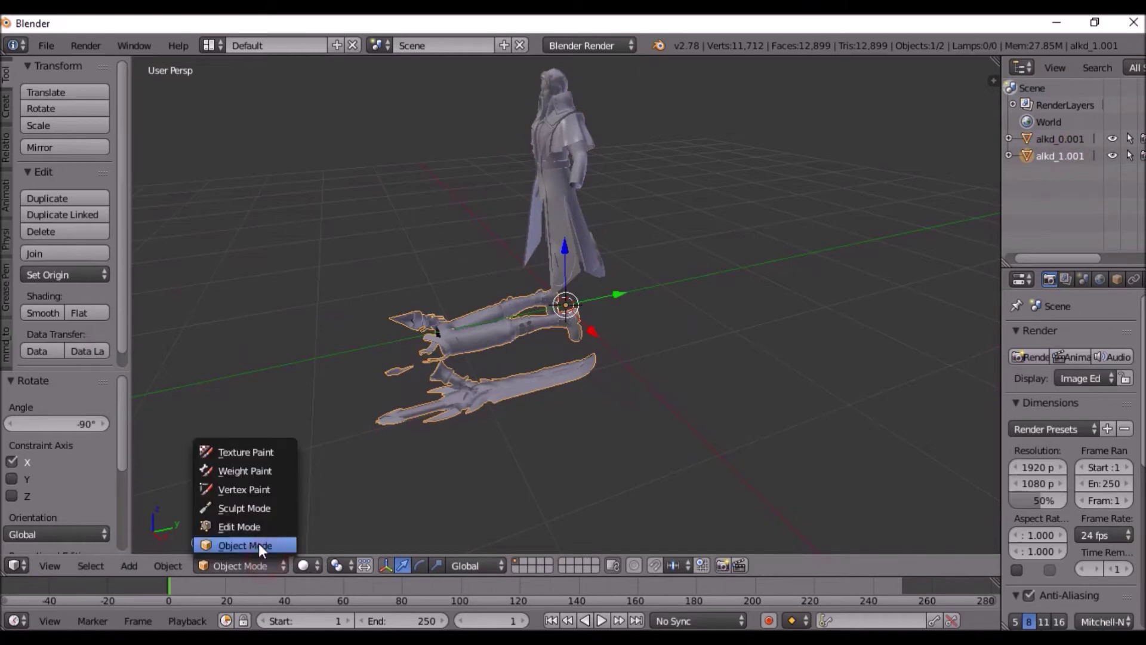
{"action": "left_click", "coordinate": [255, 526]}
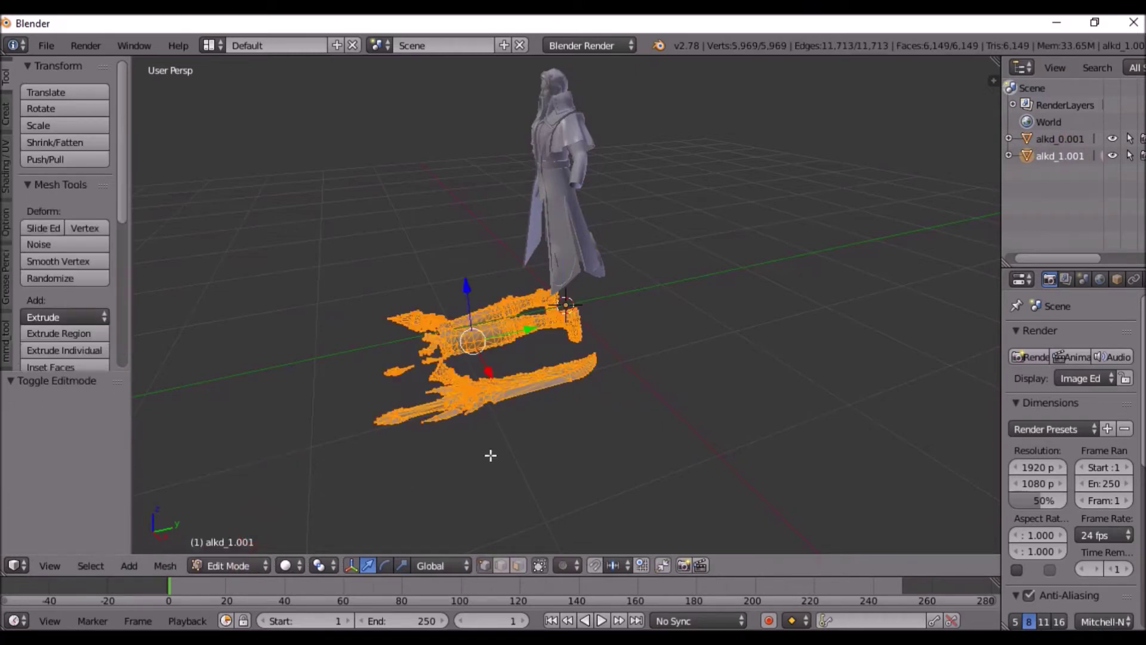
{"action": "type", "text": "rx-90"}
{"action": "key", "text": "Return"}
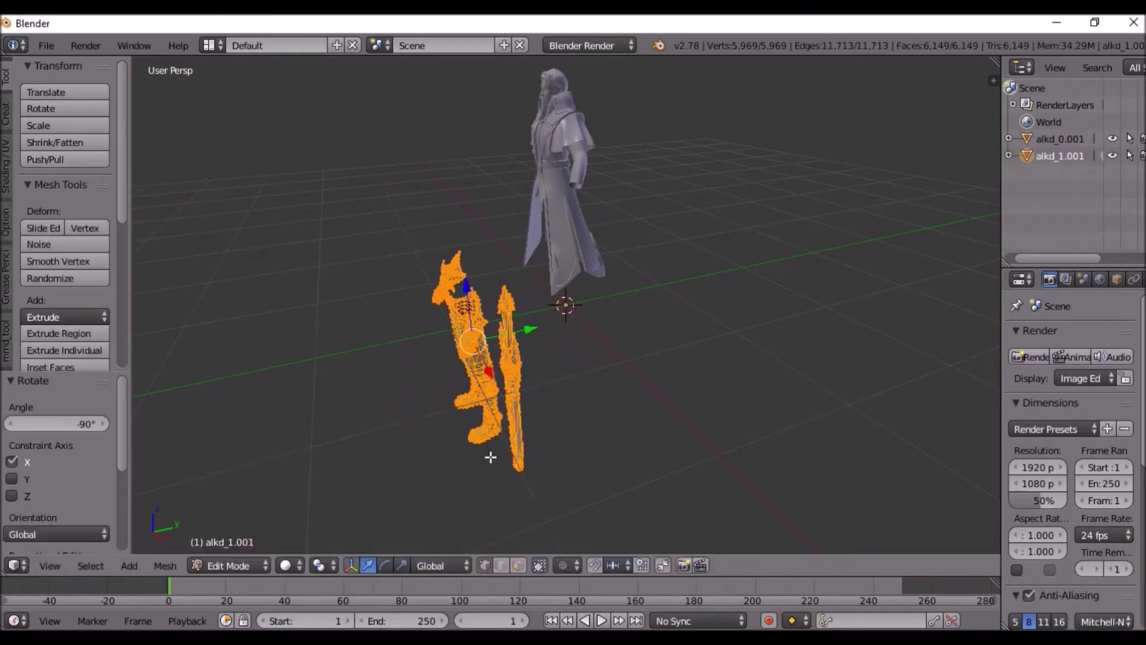
- Return the sword to Object Mode and set its origin to its geometry
{"action": "left_click", "coordinate": [228, 566]}
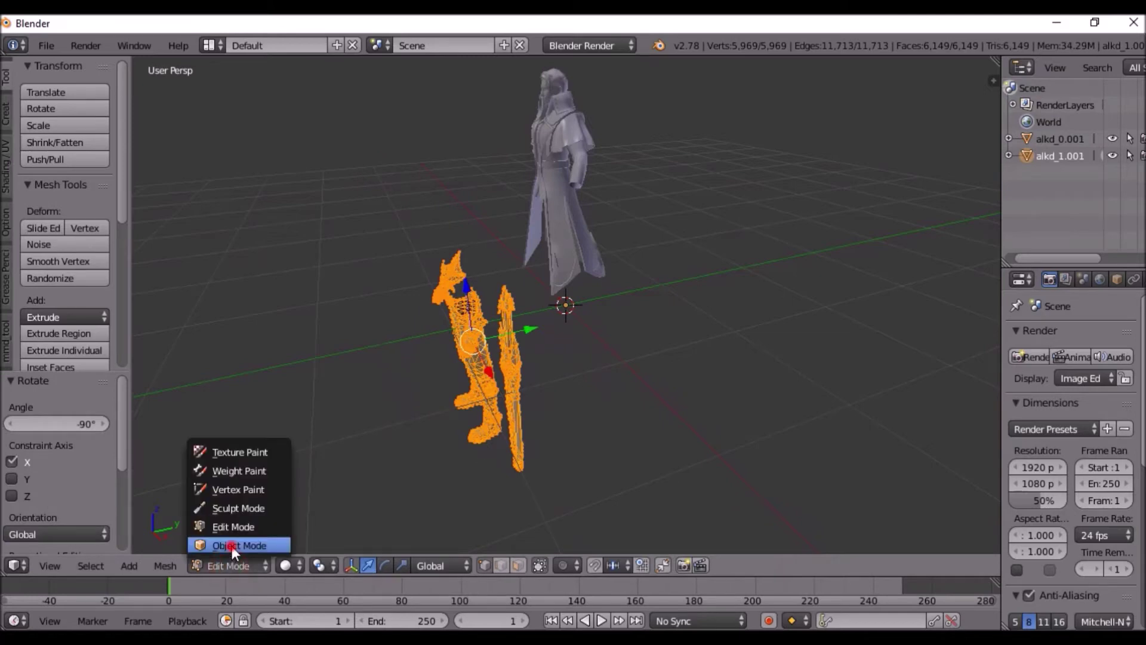
{"action": "left_click", "coordinate": [232, 546]}
{"action": "left_click", "coordinate": [59, 275]}
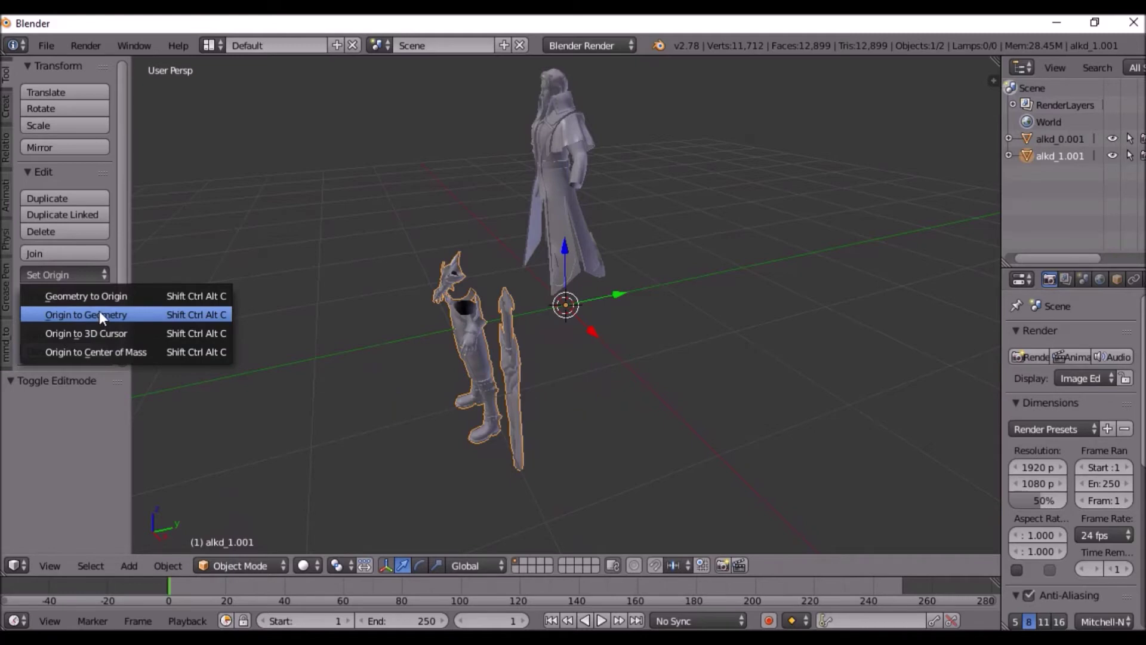
{"action": "left_click", "coordinate": [99, 312]}
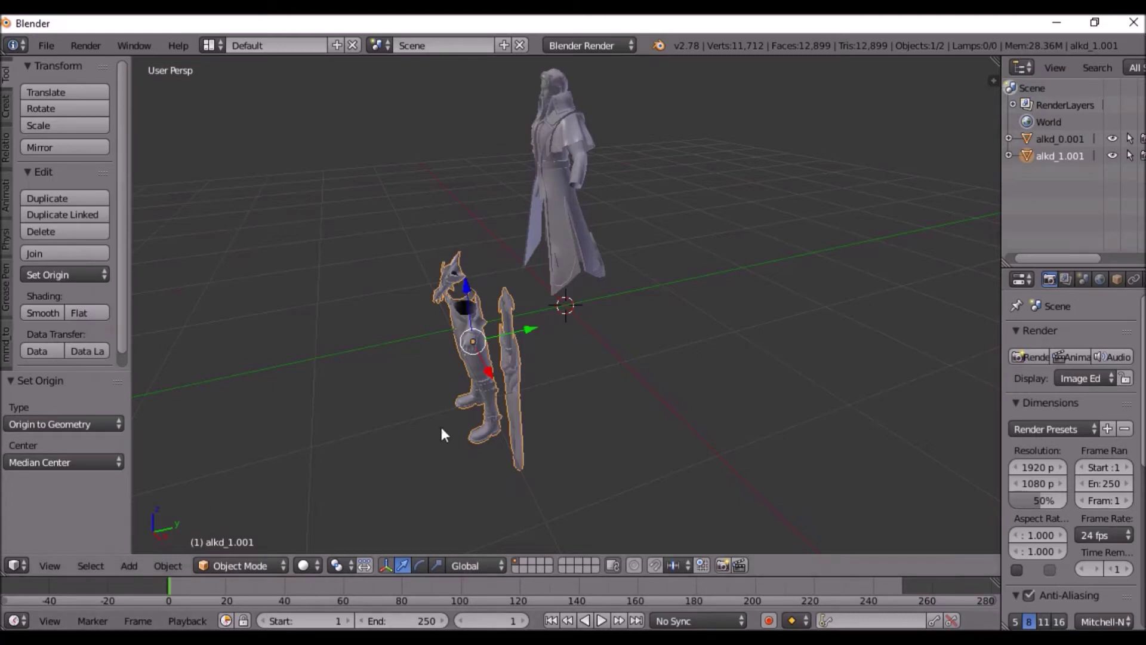
{"action": "left_click", "coordinate": [62, 276]}
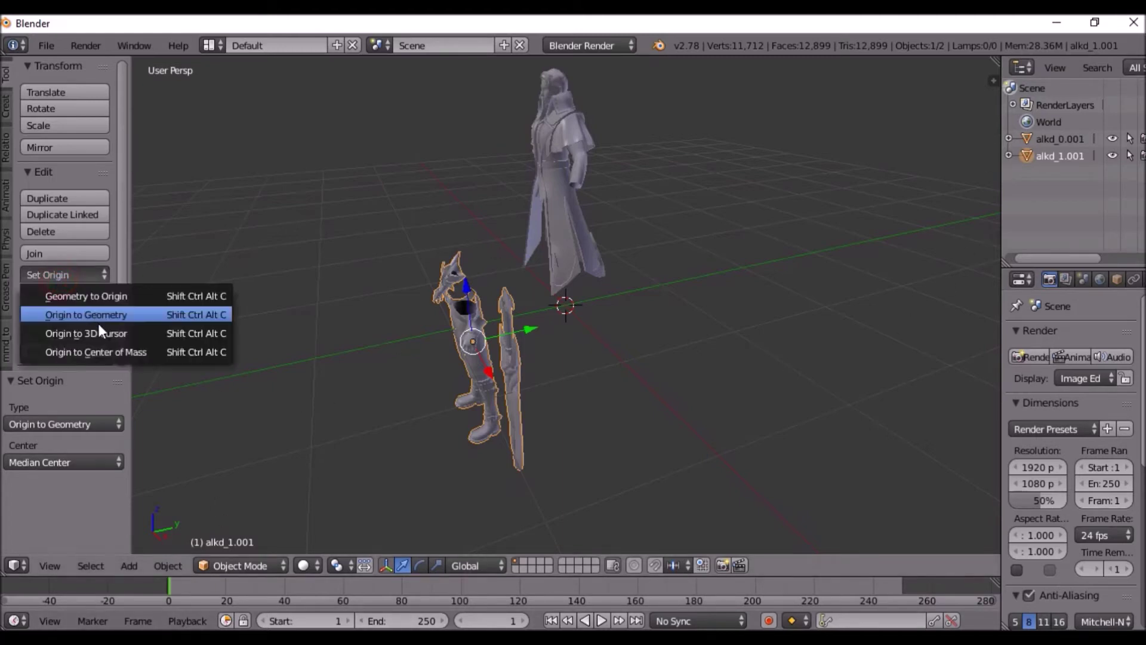
{"action": "left_click", "coordinate": [99, 319]}
- Reselect the sword and move its origin to the 3D cursor, then back to geometry
{"action": "left_click", "coordinate": [69, 276]}
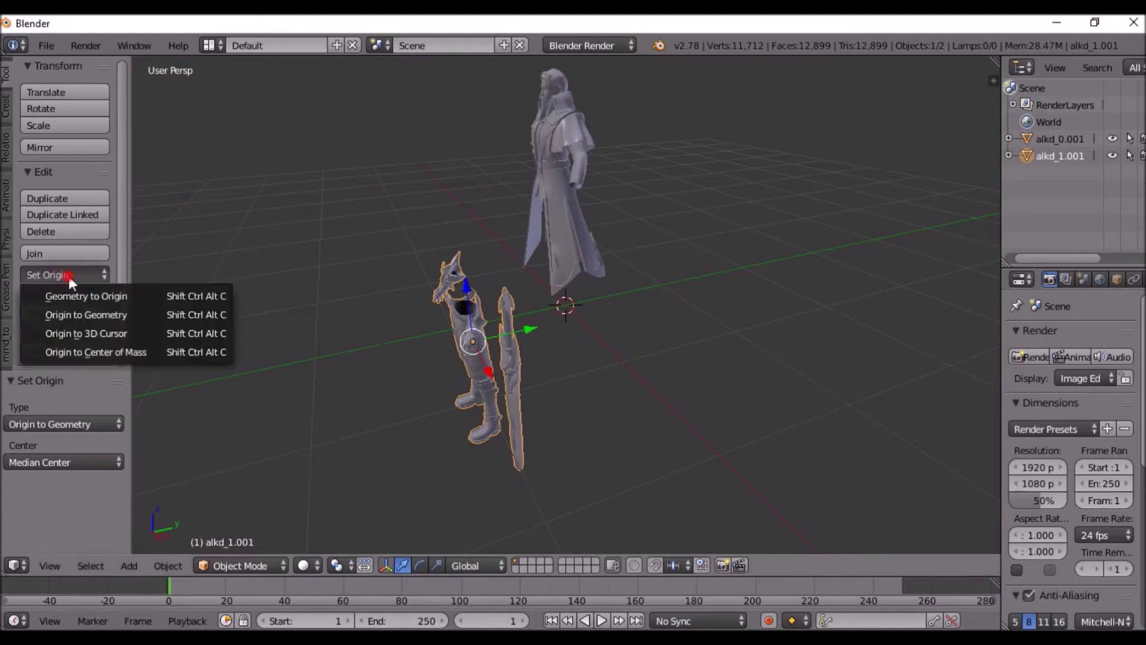
{"action": "left_click", "coordinate": [1046, 153]}
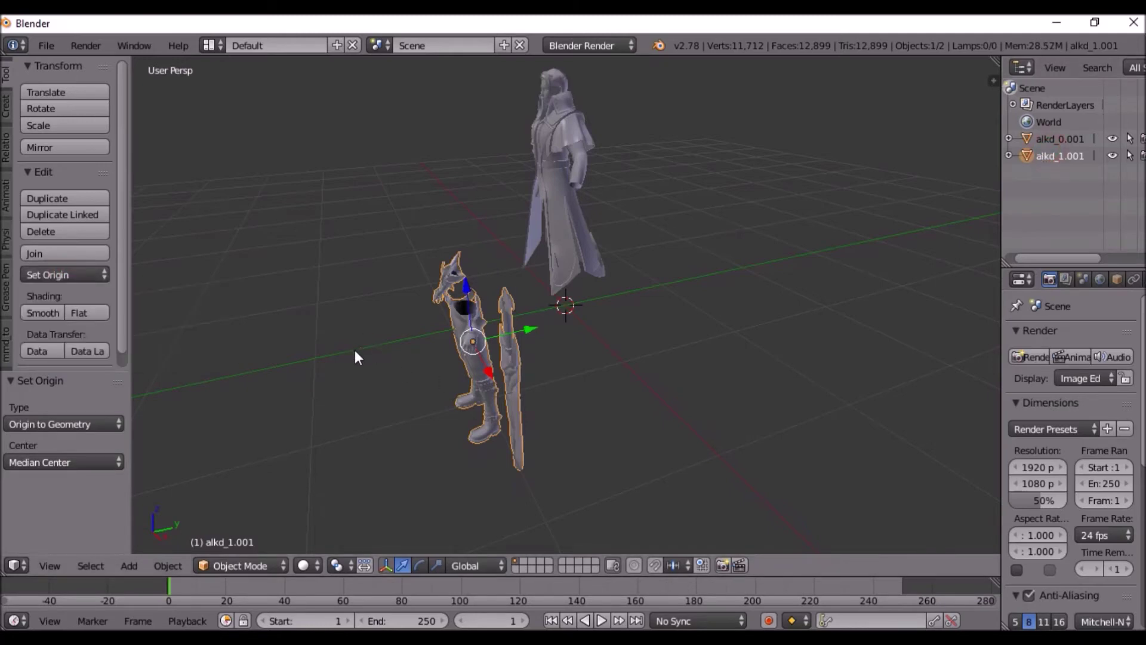
{"action": "left_click", "coordinate": [67, 274]}
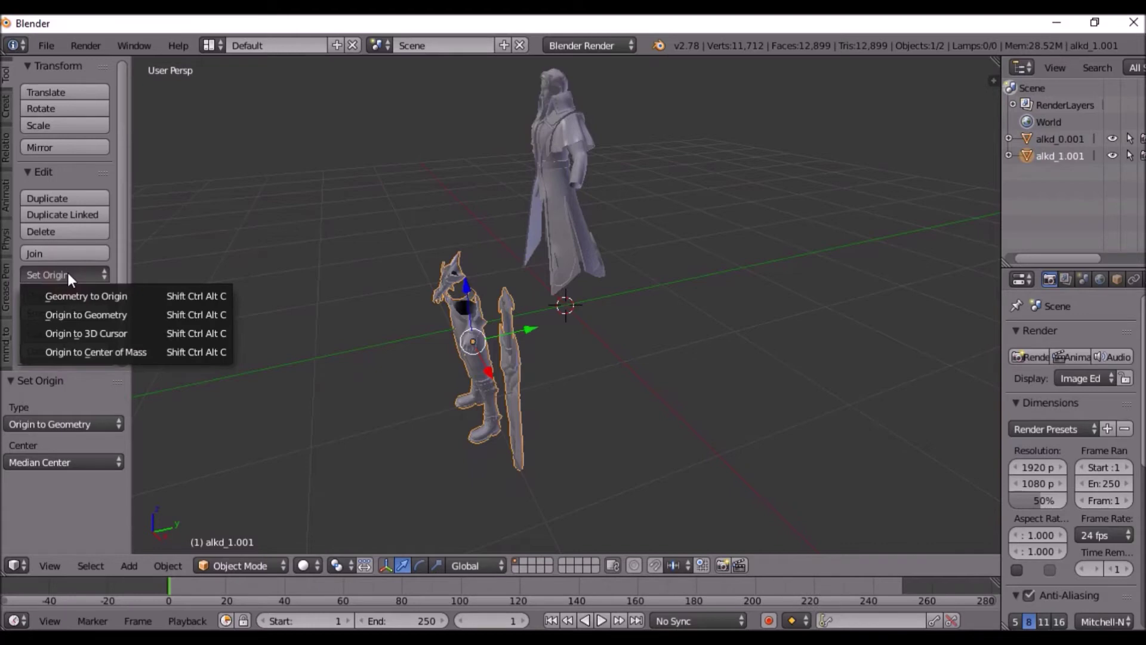
{"action": "left_click", "coordinate": [81, 332]}
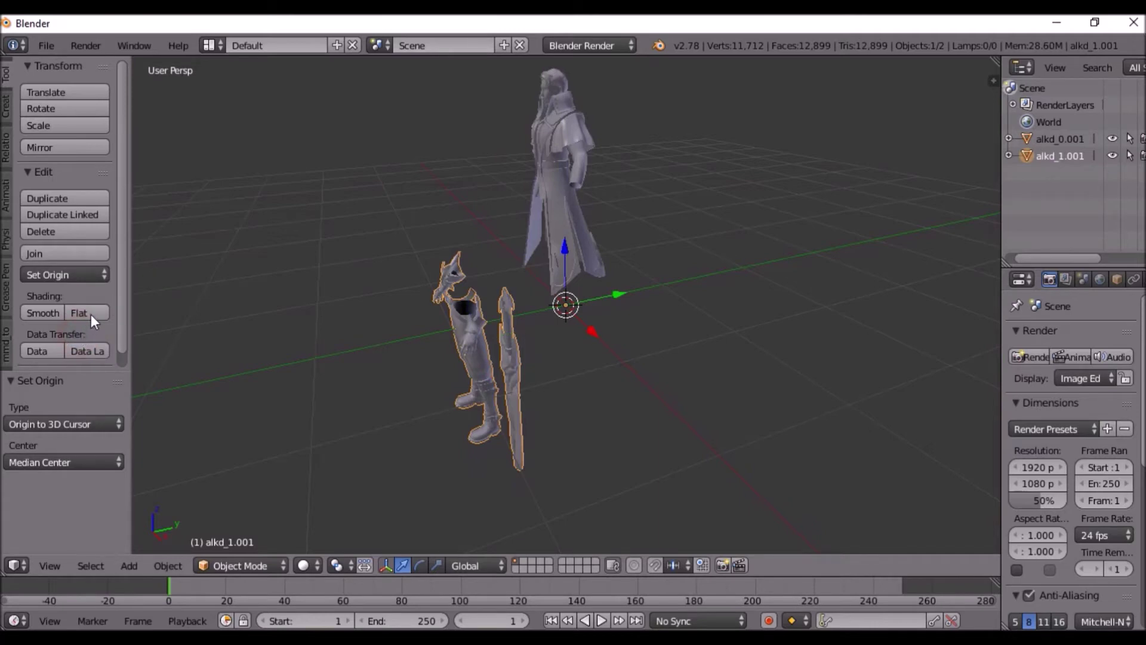
{"action": "left_click", "coordinate": [89, 275]}
{"action": "left_click", "coordinate": [96, 313]}
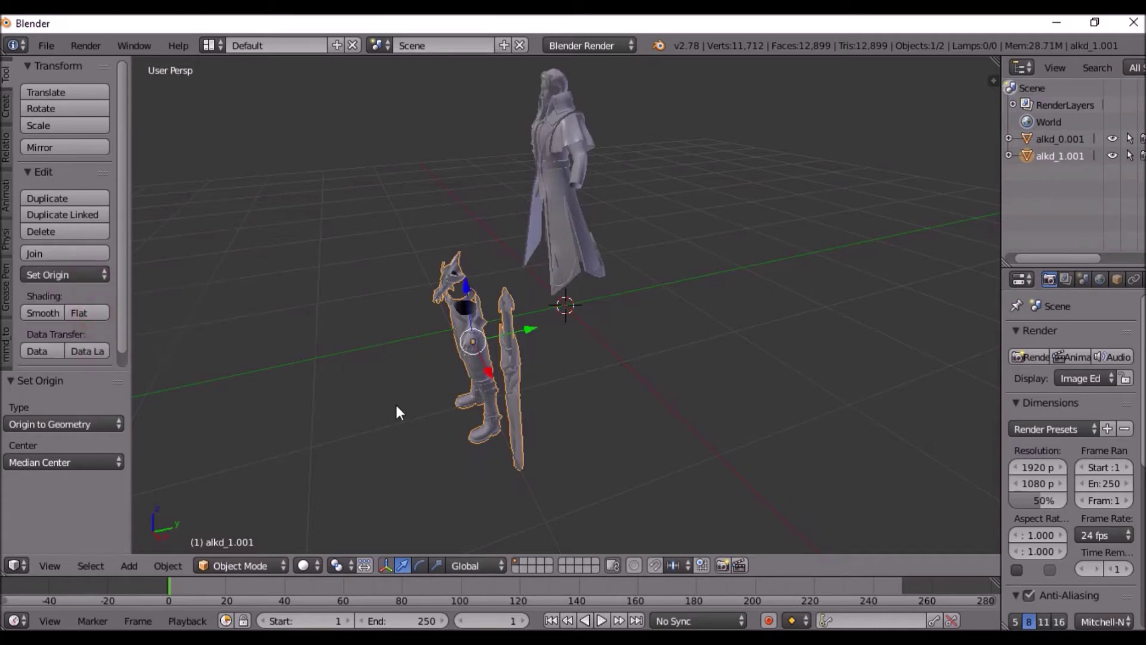
- Rotate the sword 90° about X, set its origin to the 3D cursor, then rotate it -90° upright
{"action": "key", "text": "r"}
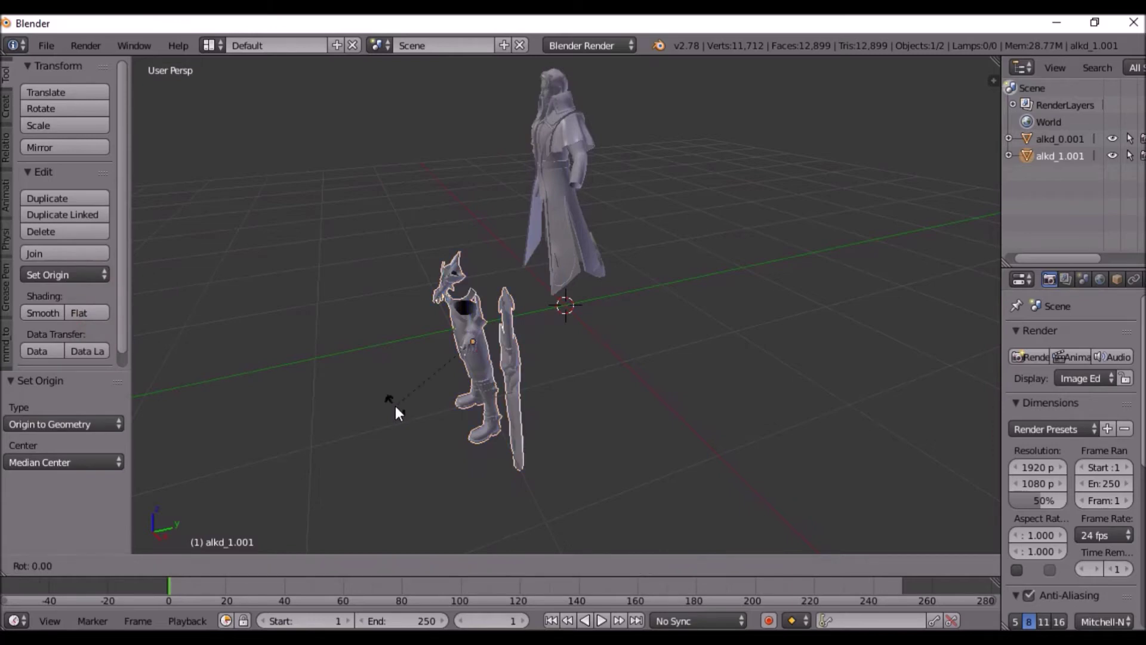
{"action": "type", "text": "x"}
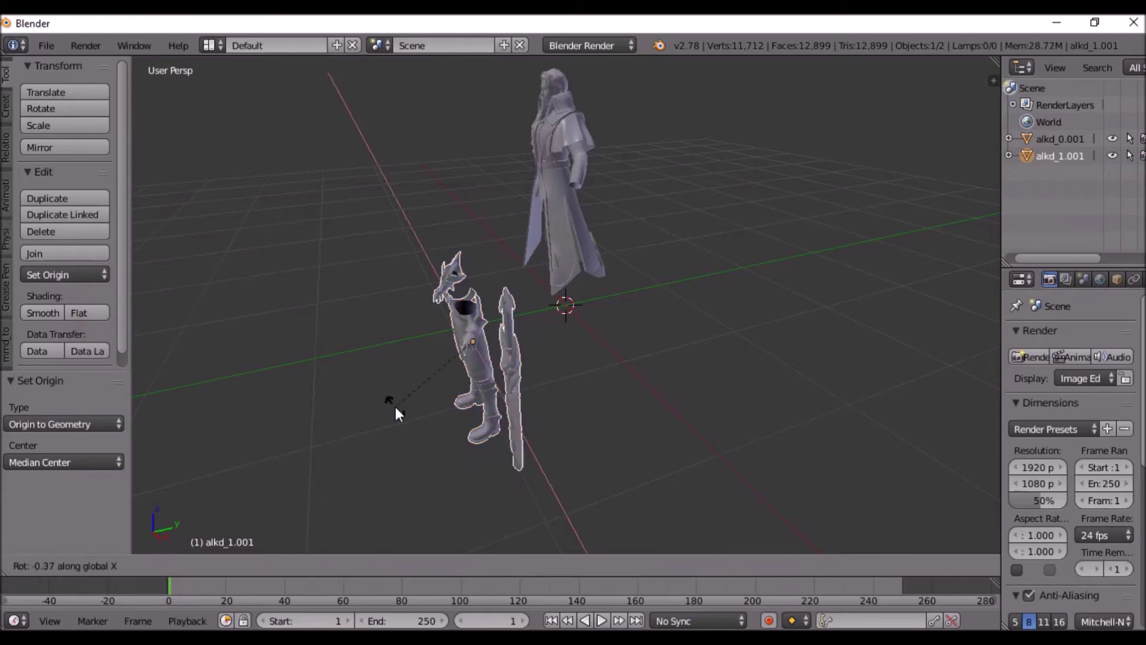
{"action": "type", "text": "90"}
{"action": "key", "text": "Return"}
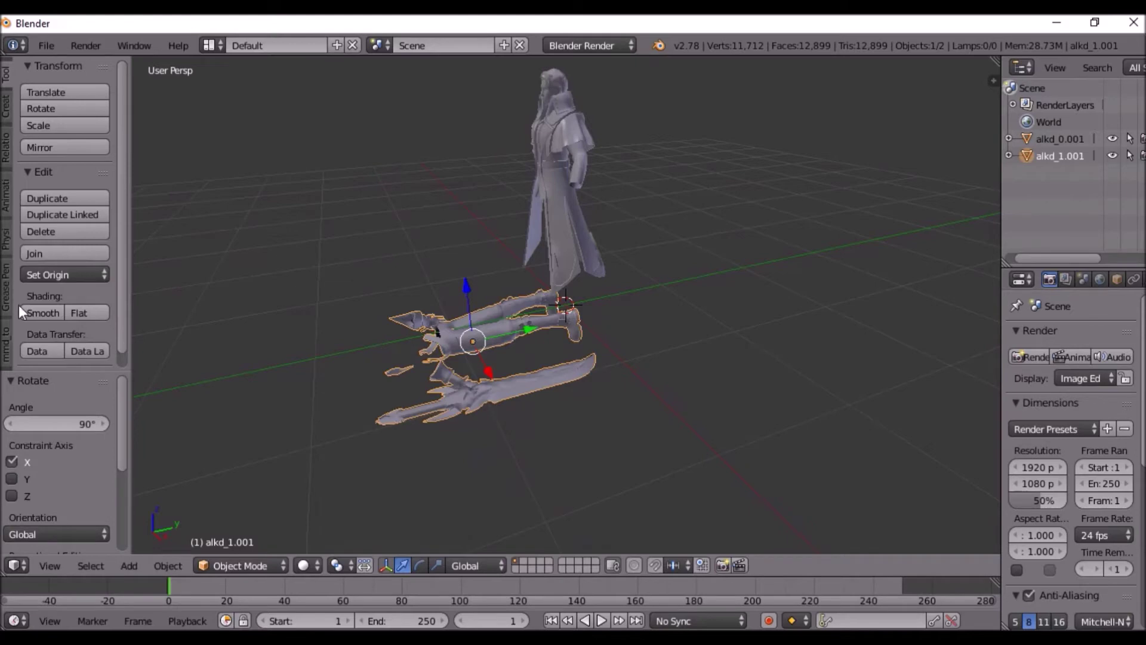
{"action": "left_click", "coordinate": [47, 275]}
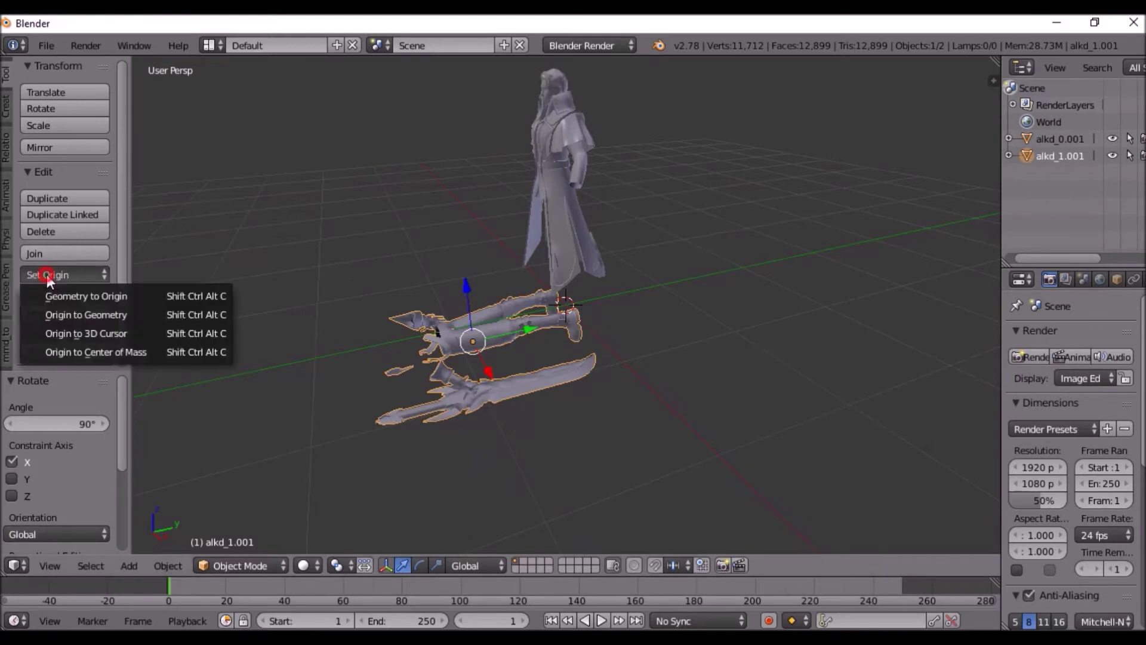
{"action": "left_click", "coordinate": [101, 335]}
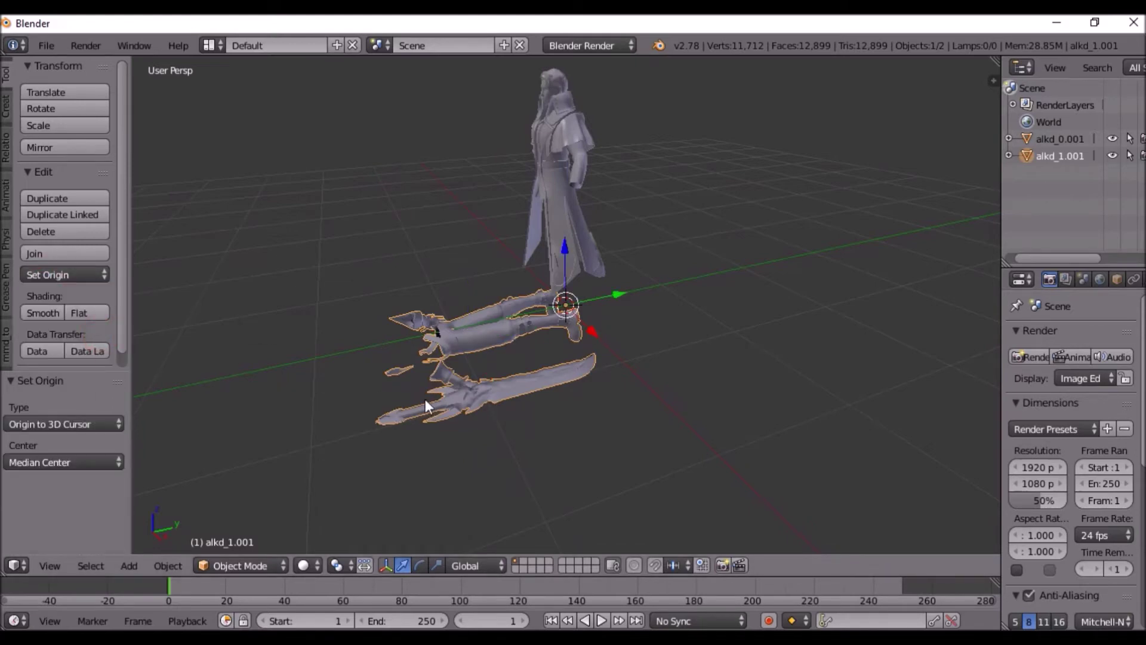
{"action": "key", "text": "r"}
{"action": "type", "text": "x-9"}
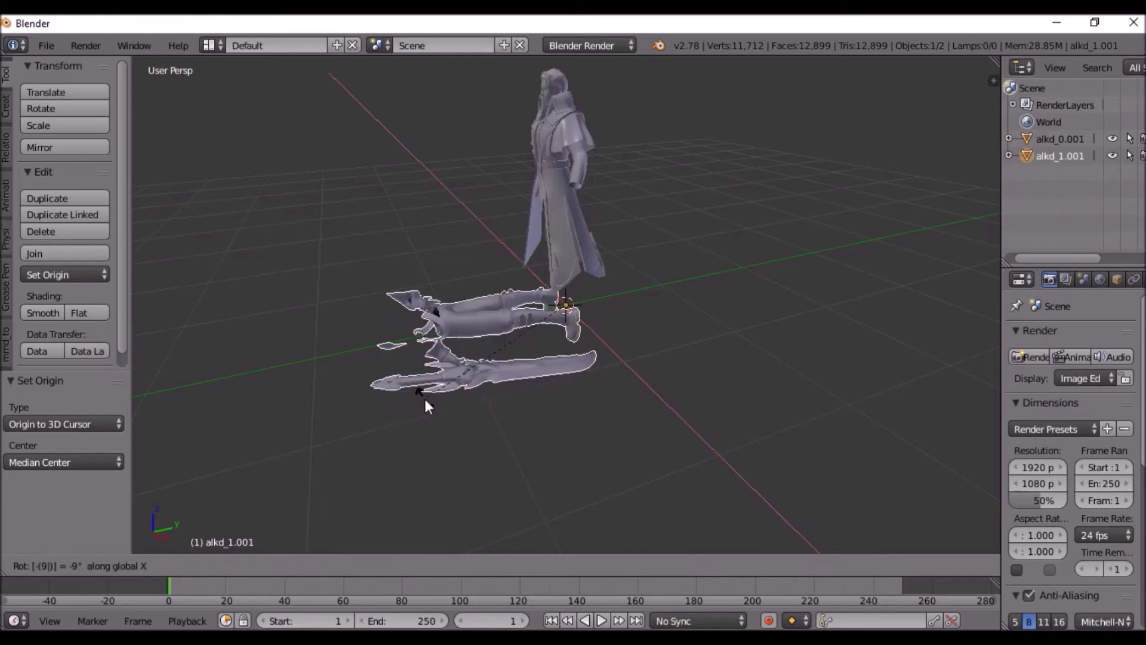
{"action": "type", "text": "0"}
{"action": "key", "text": "Return"}
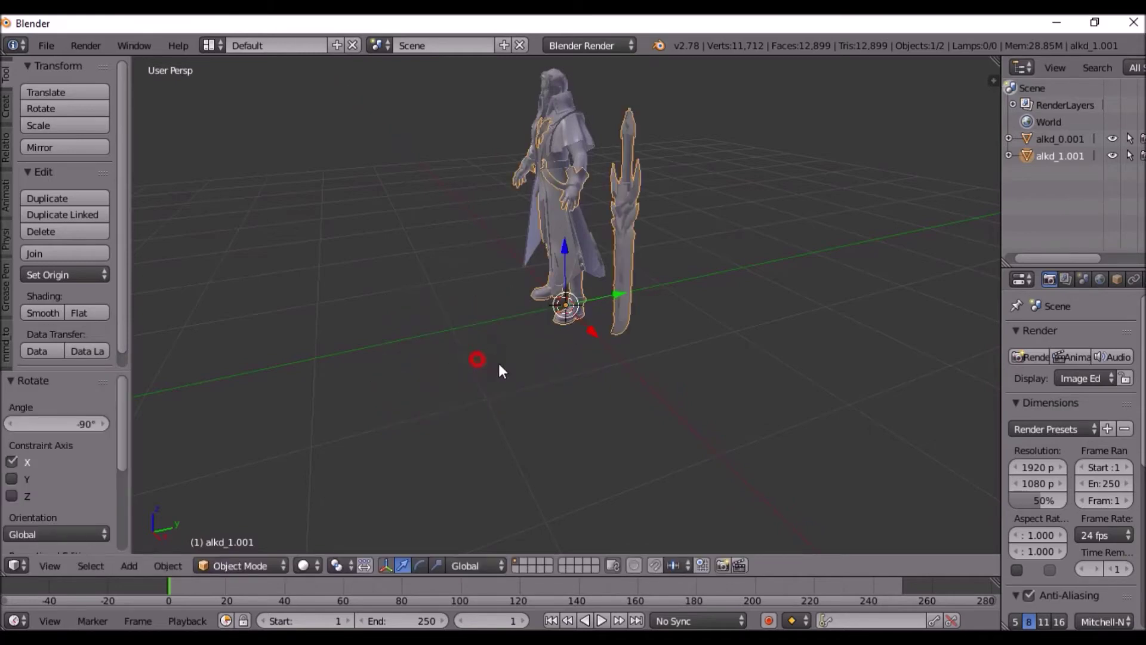
{"action": "middle_click_drag", "start_coordinate": [500, 365], "coordinate": [633, 349]}
{"action": "middle_click_drag", "start_coordinate": [664, 237], "coordinate": [707, 376]}
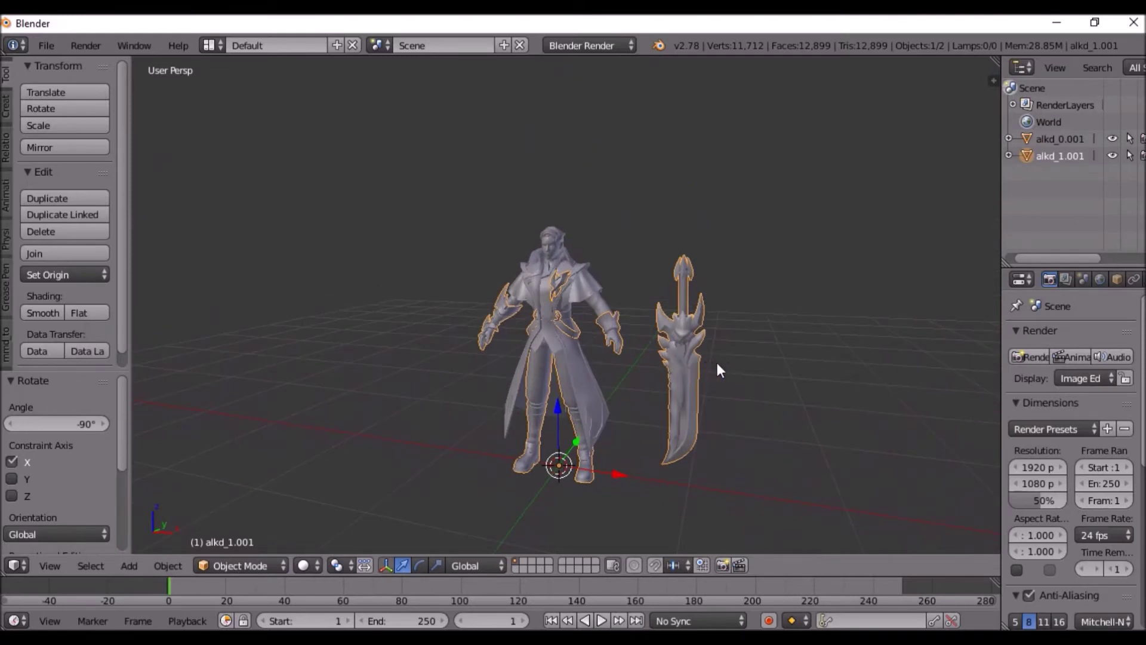
- Export the scene as FBX named Alucard Demon Hunter.fbx into Desktop\Alucard Demon Hunter
{"action": "left_click", "coordinate": [48, 47]}
{"action": "mouse_move", "coordinate": [113, 368]}
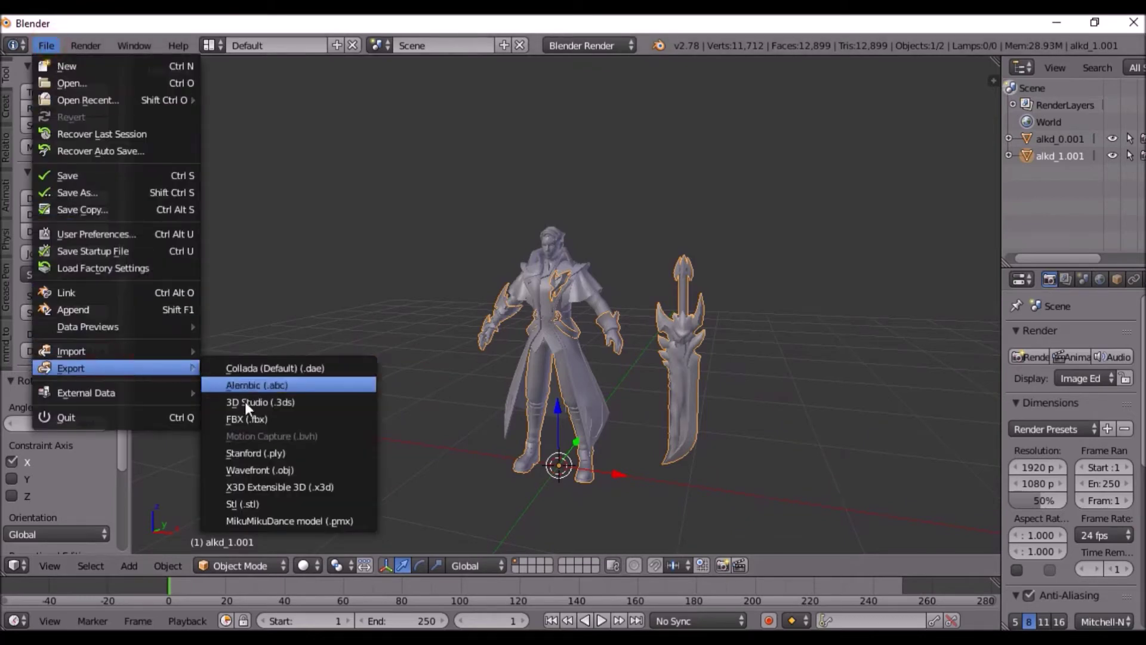
{"action": "left_click", "coordinate": [250, 417]}
{"action": "left_click", "coordinate": [53, 242]}
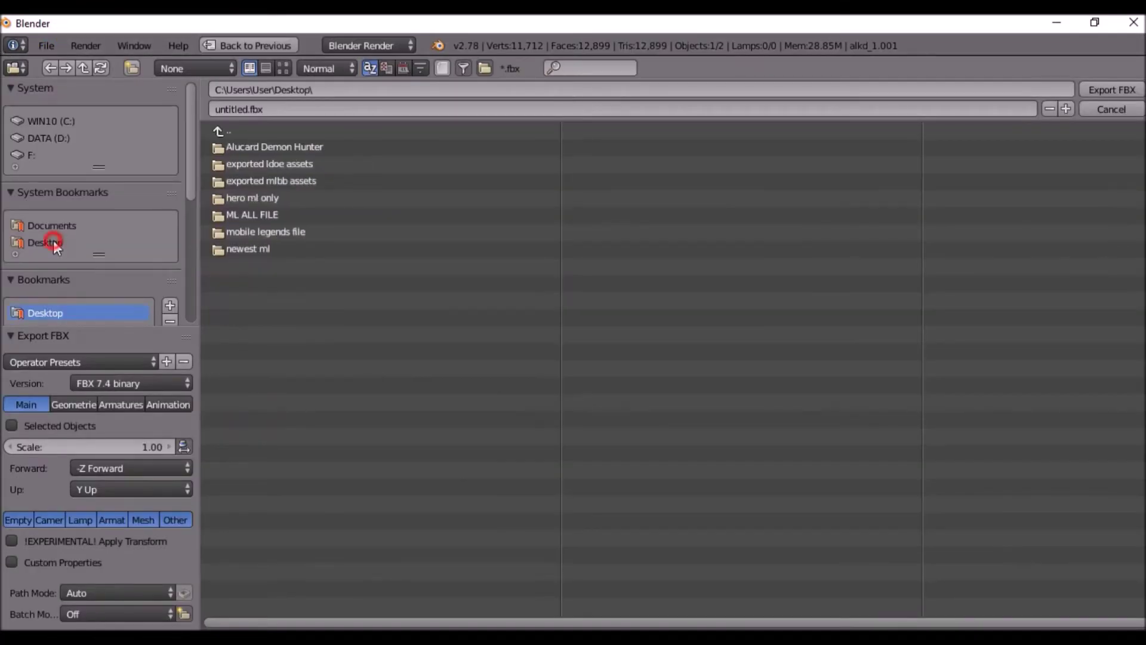
{"action": "left_click", "coordinate": [279, 147]}
{"action": "left_click", "coordinate": [238, 106]}
{"action": "type", "text": "Alucard Demon Hu"}
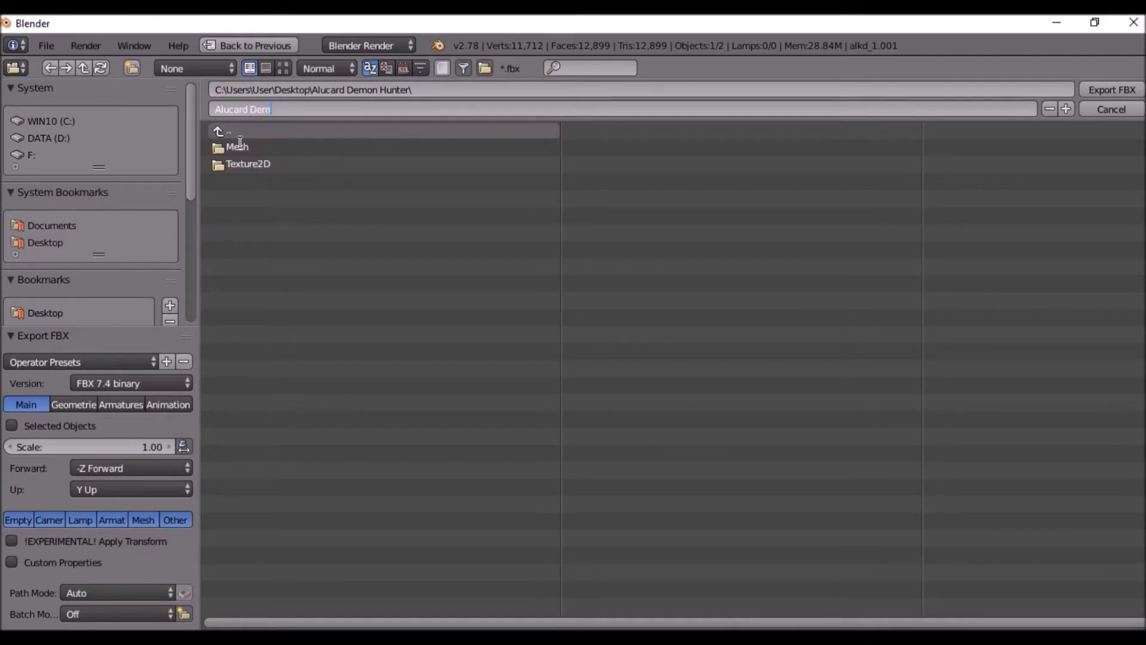
{"action": "type", "text": "nter"}
{"action": "key", "text": "Return"}
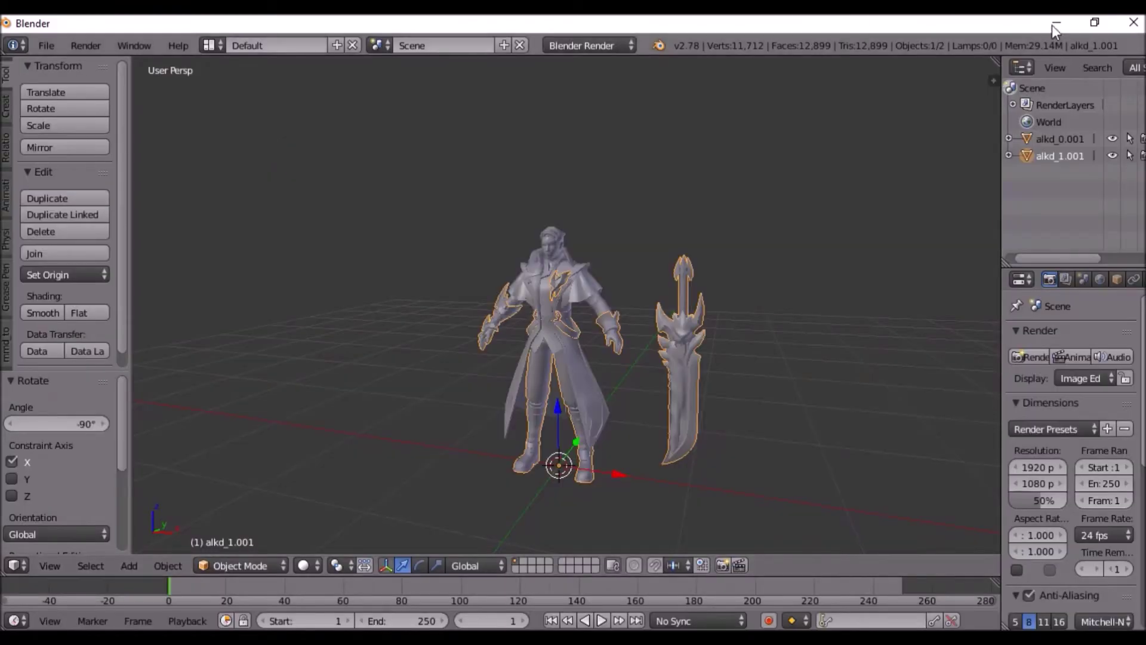
{"action": "left_click", "coordinate": [1056, 23]}
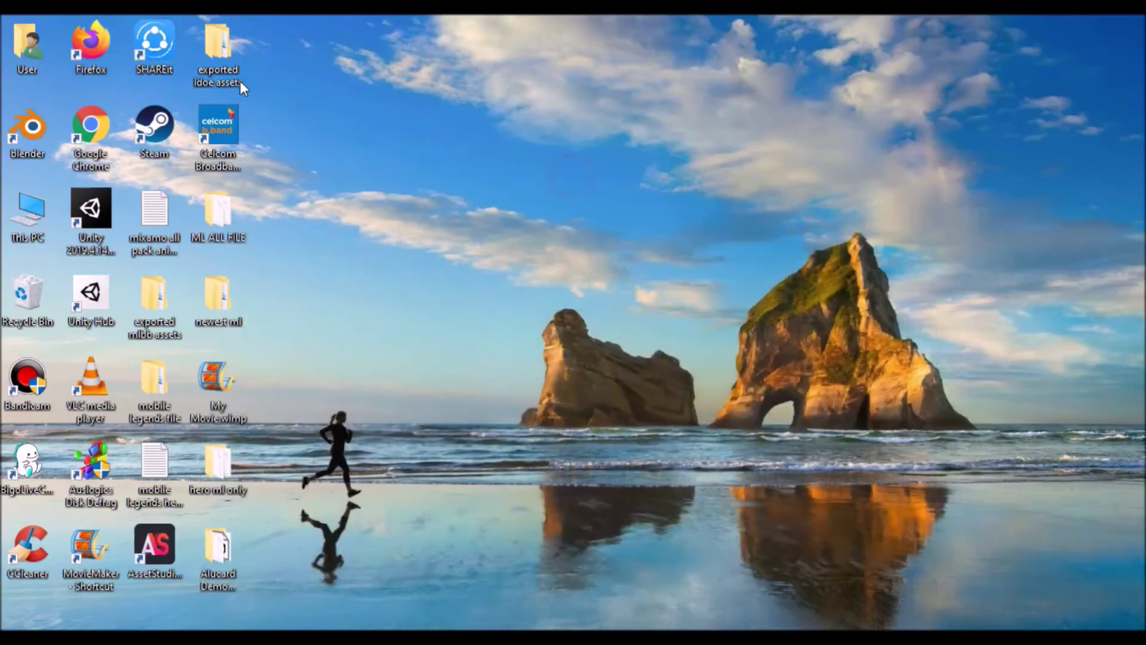
- Open the Alucard Demon Hunter desktop folder, minimize it, and launch Unity Hub
{"action": "double_click", "coordinate": [225, 553]}
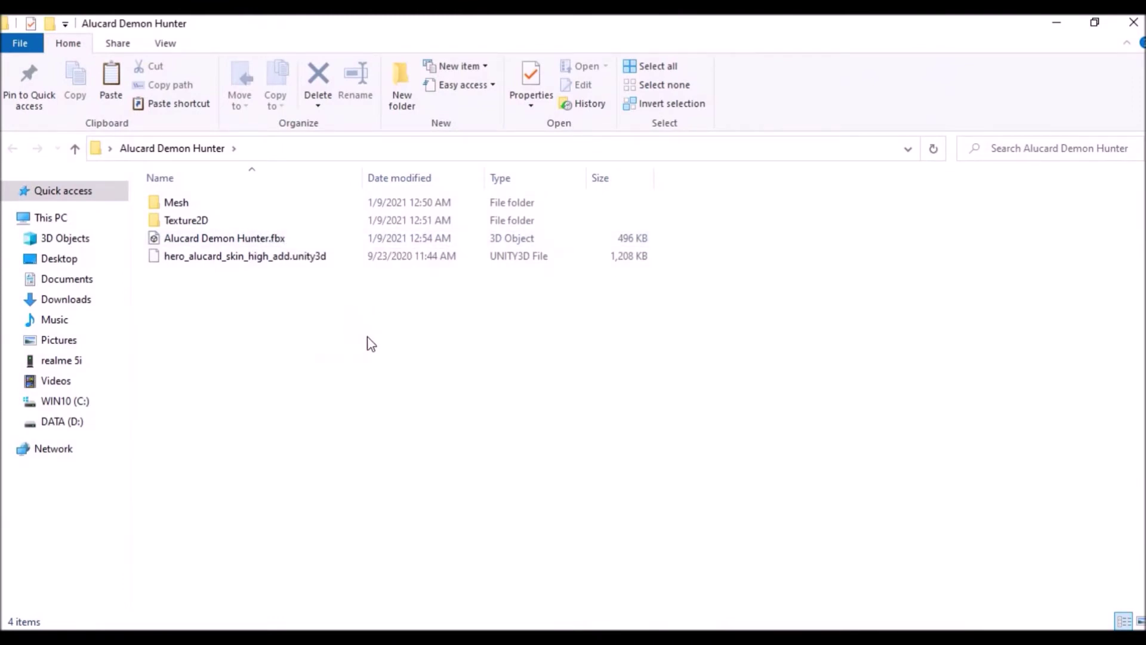
{"action": "left_click", "coordinate": [1056, 22]}
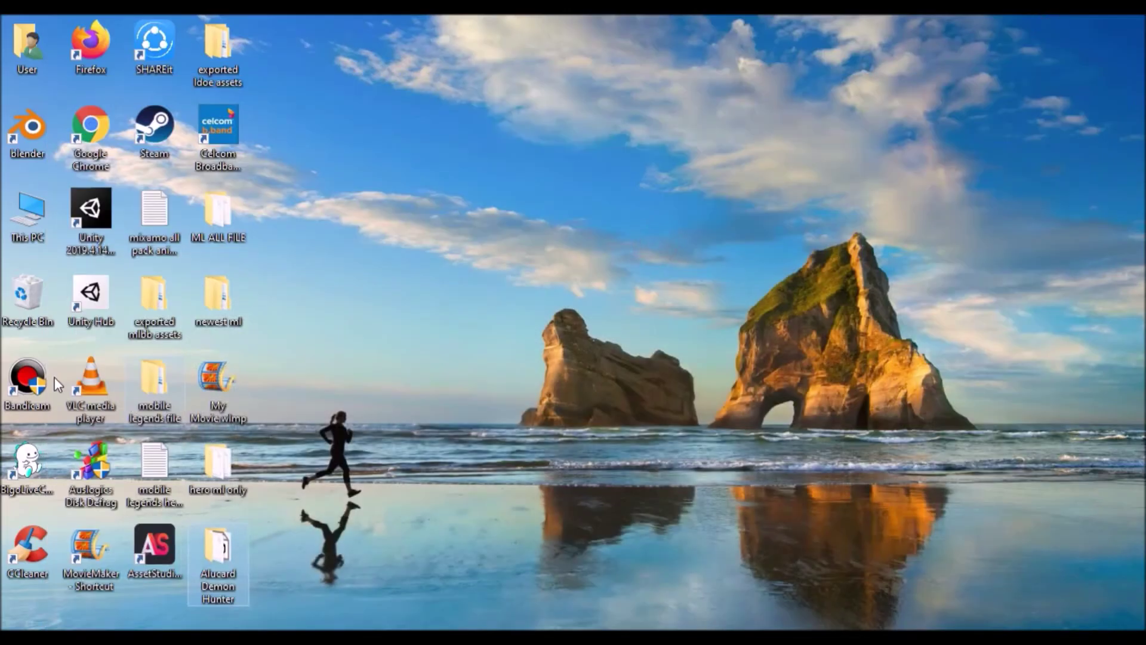
{"action": "double_click", "coordinate": [93, 294]}
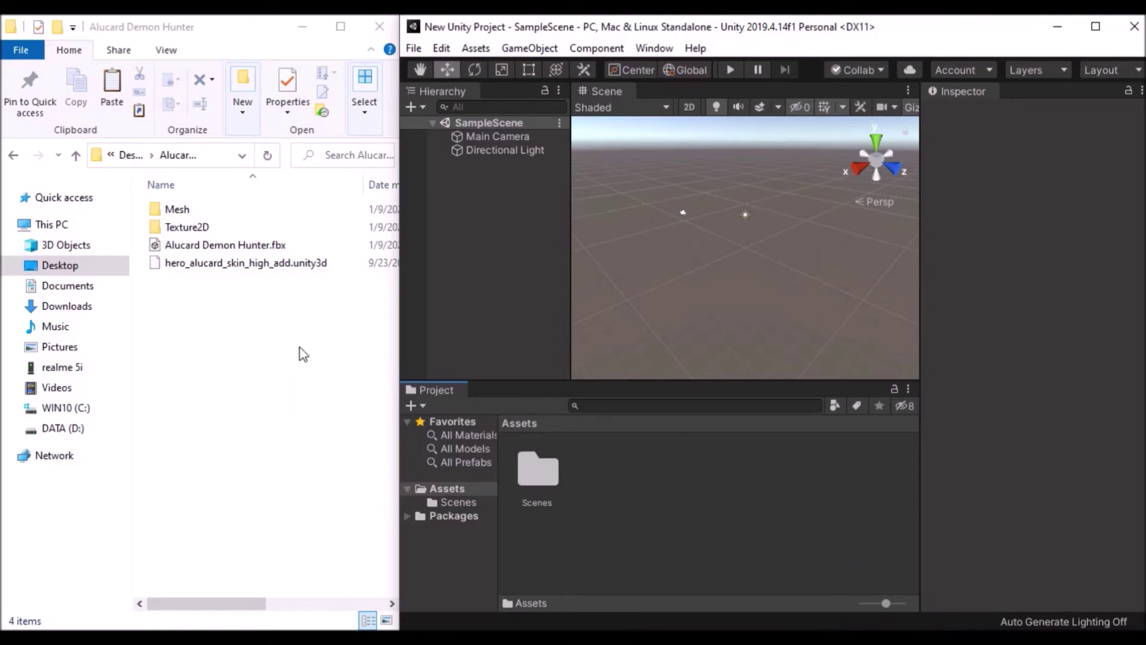
- Import Alucard Demon Hunter.fbx into Assets and place the model in the scene
{"action": "left_click", "coordinate": [283, 246]}
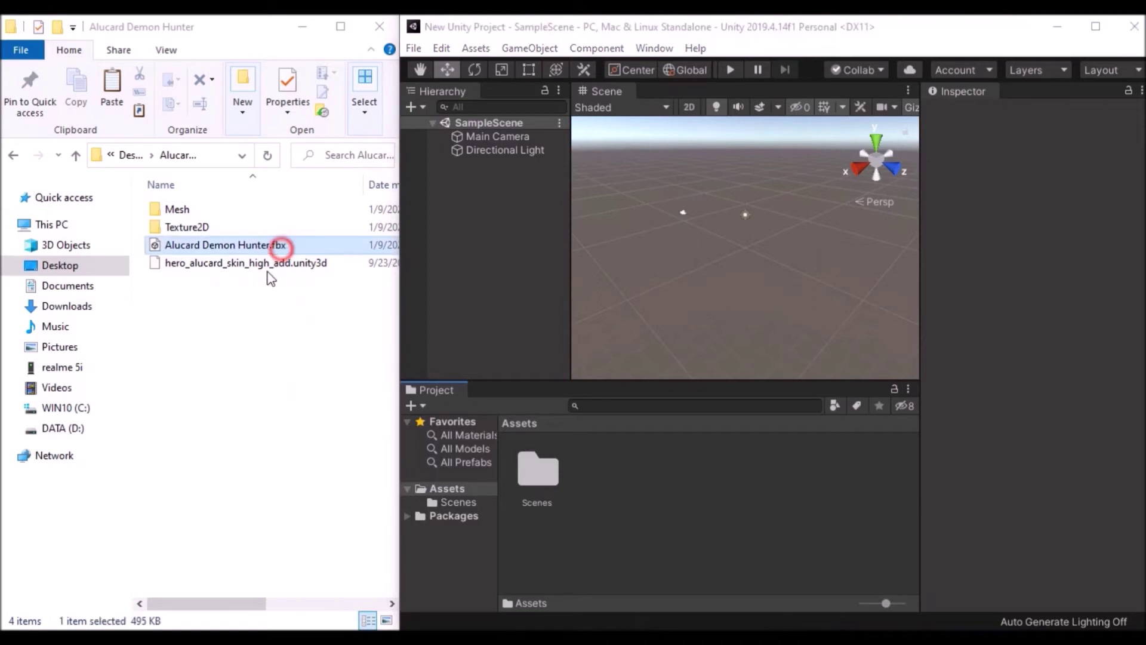
{"action": "left_click_drag", "start_coordinate": [588, 458], "coordinate": [655, 482]}
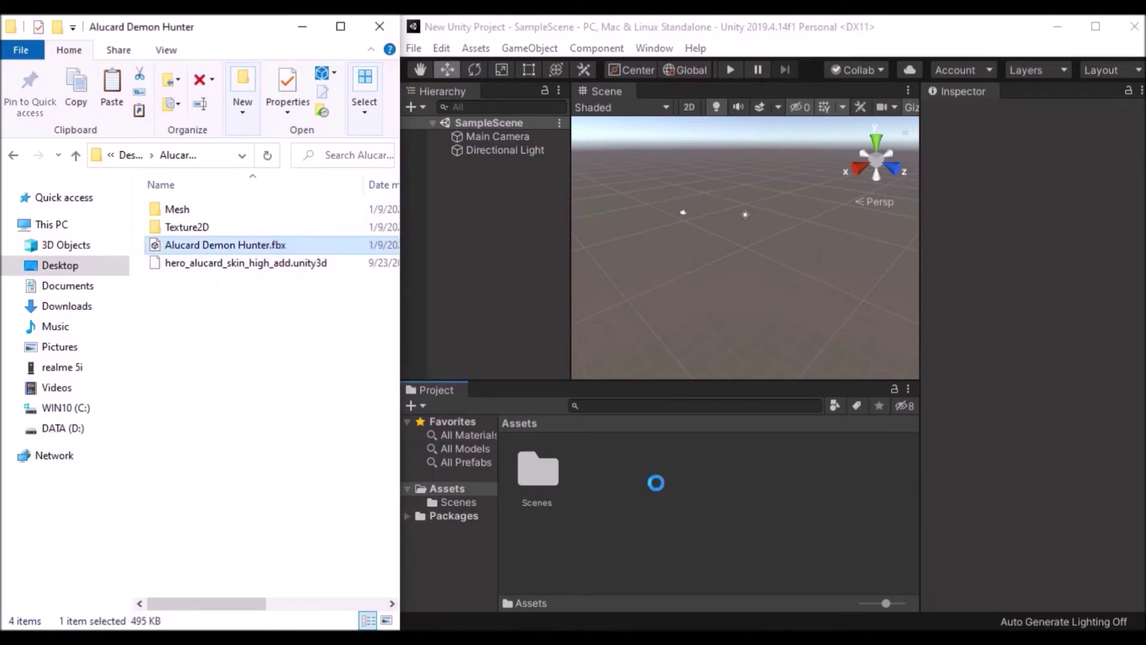
{"action": "left_click_drag", "start_coordinate": [613, 479], "coordinate": [502, 299]}
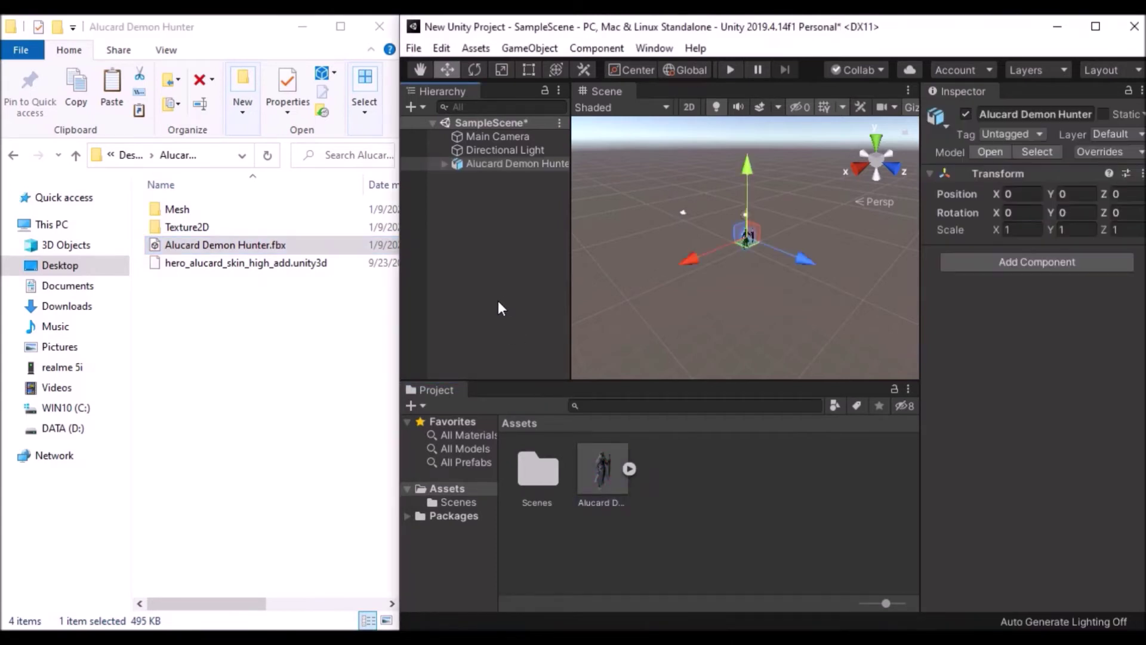
- Add a 3D Plane object as ground beneath the model
{"action": "right_click", "coordinate": [519, 295]}
{"action": "mouse_move", "coordinate": [584, 477]}
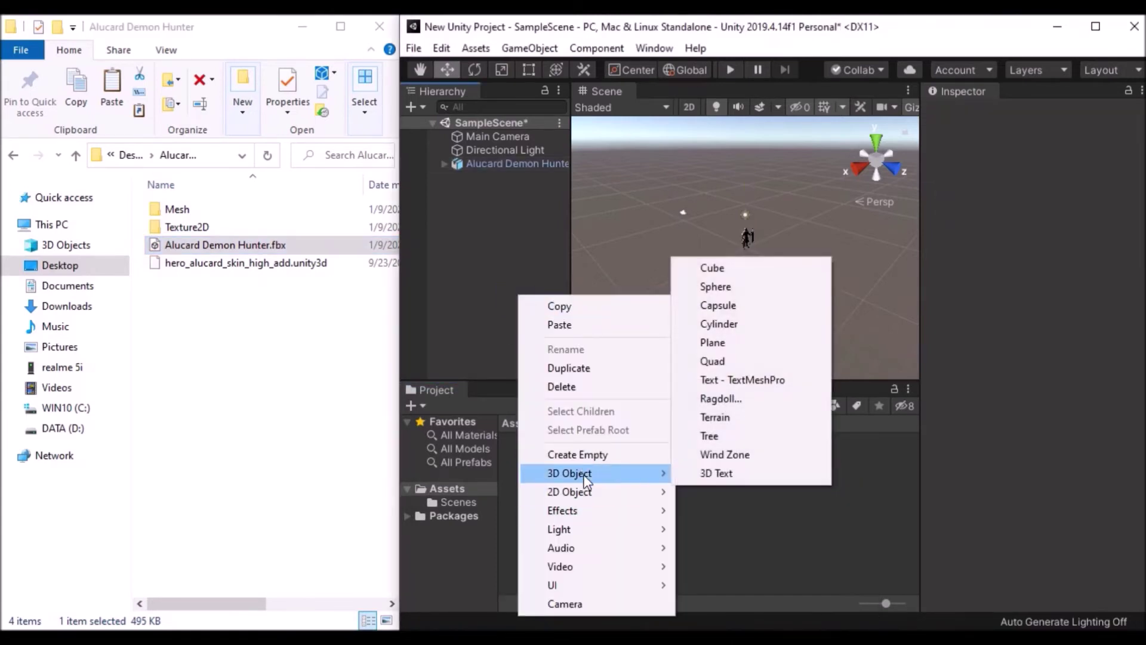
{"action": "left_click", "coordinate": [734, 342]}
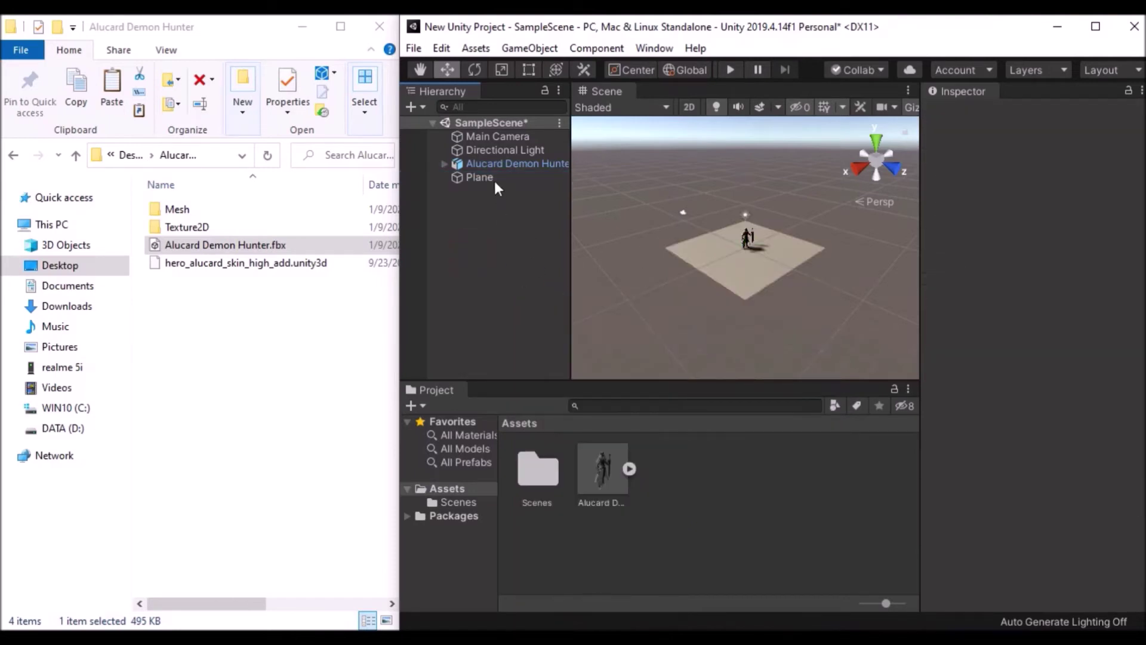
- Select the Alucard model asset and review its FBX import settings, then hide Unity
{"action": "left_click", "coordinate": [499, 164]}
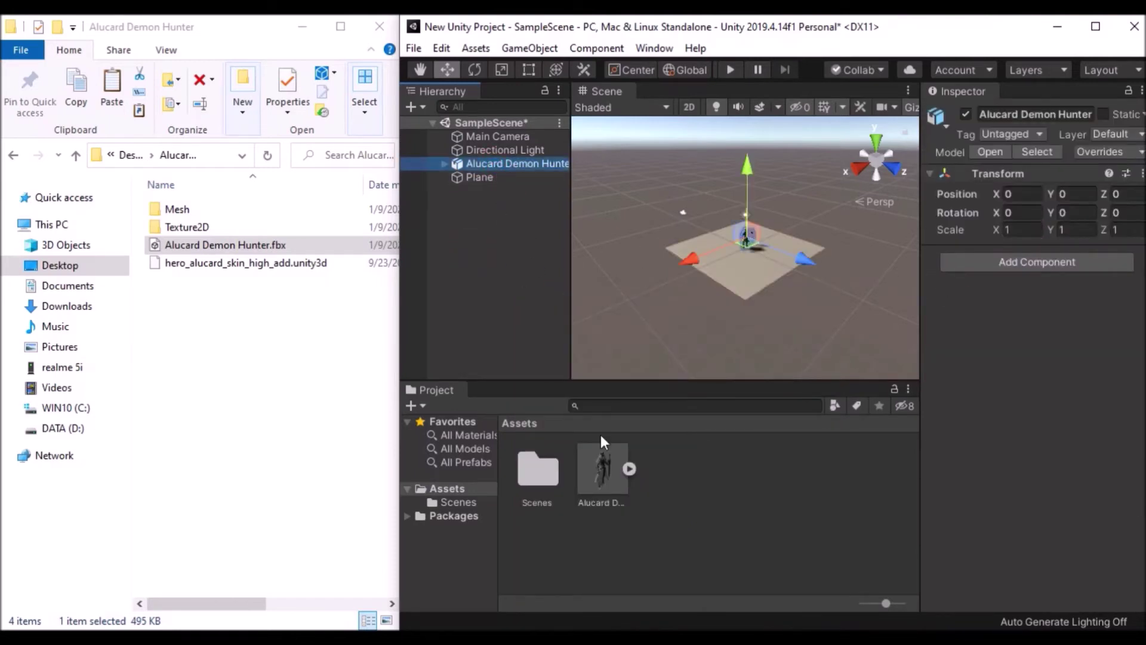
{"action": "left_click", "coordinate": [616, 458]}
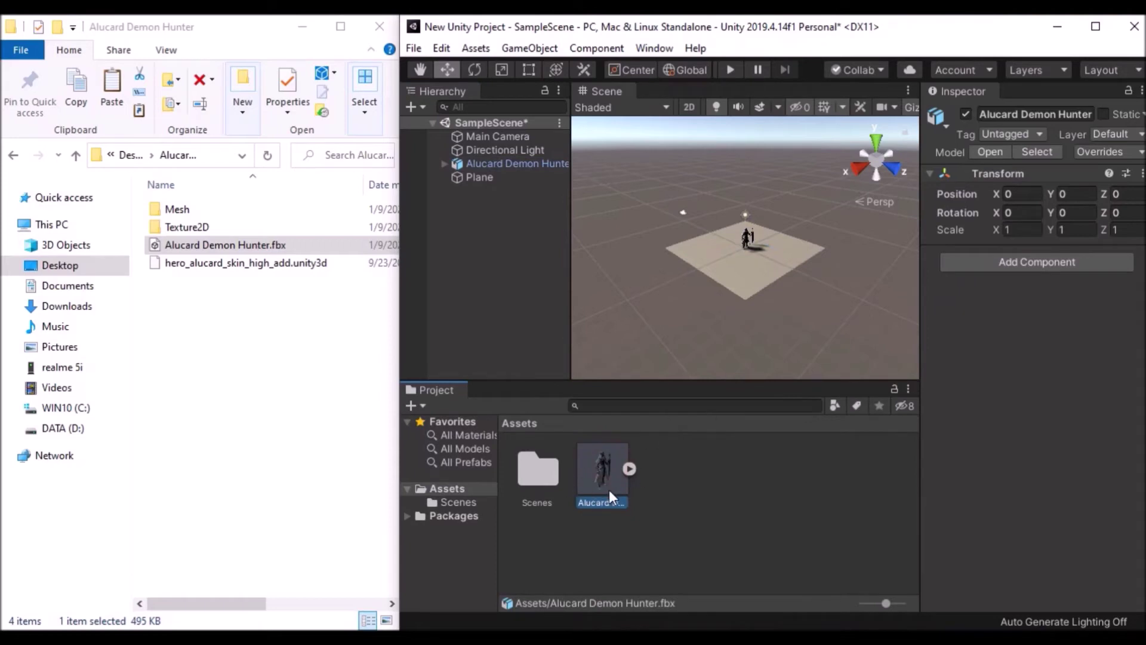
{"action": "left_click", "coordinate": [963, 157]}
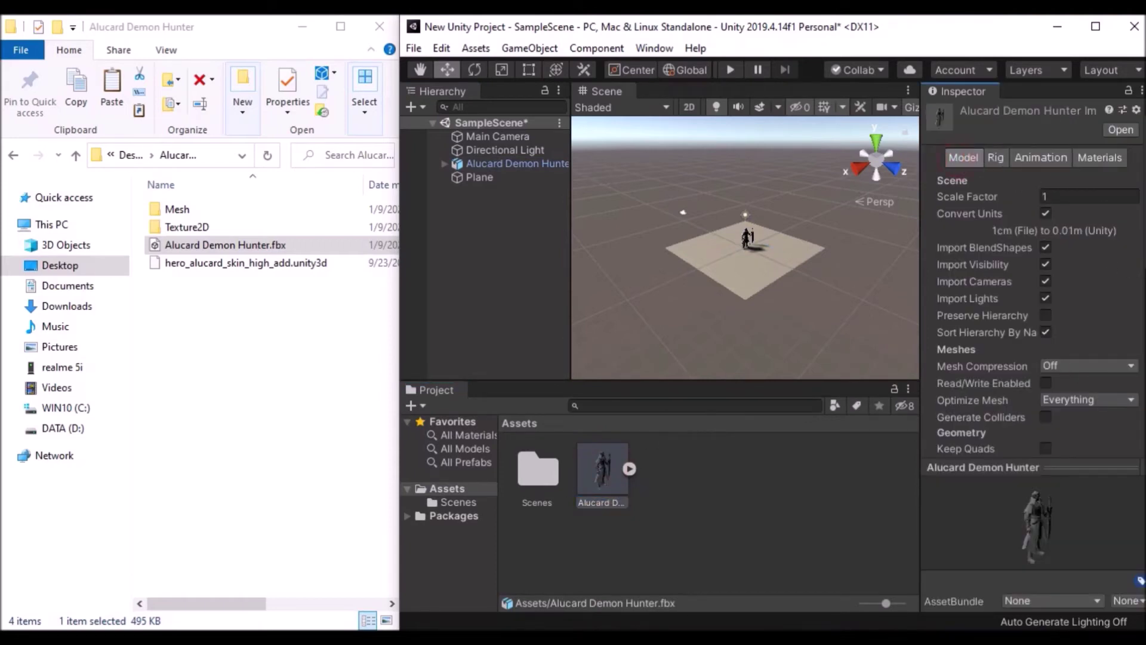
{"action": "scroll", "coordinate": [1030, 299], "scroll_direction": "down", "scroll_amount": 10}
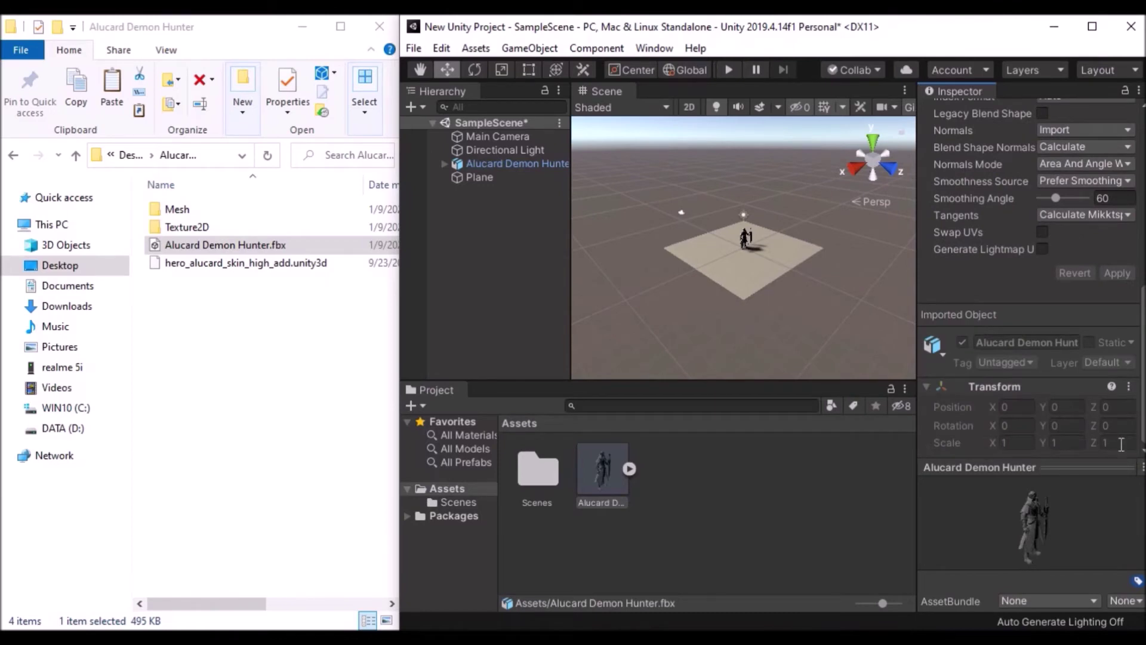
{"action": "left_click", "coordinate": [1054, 26]}
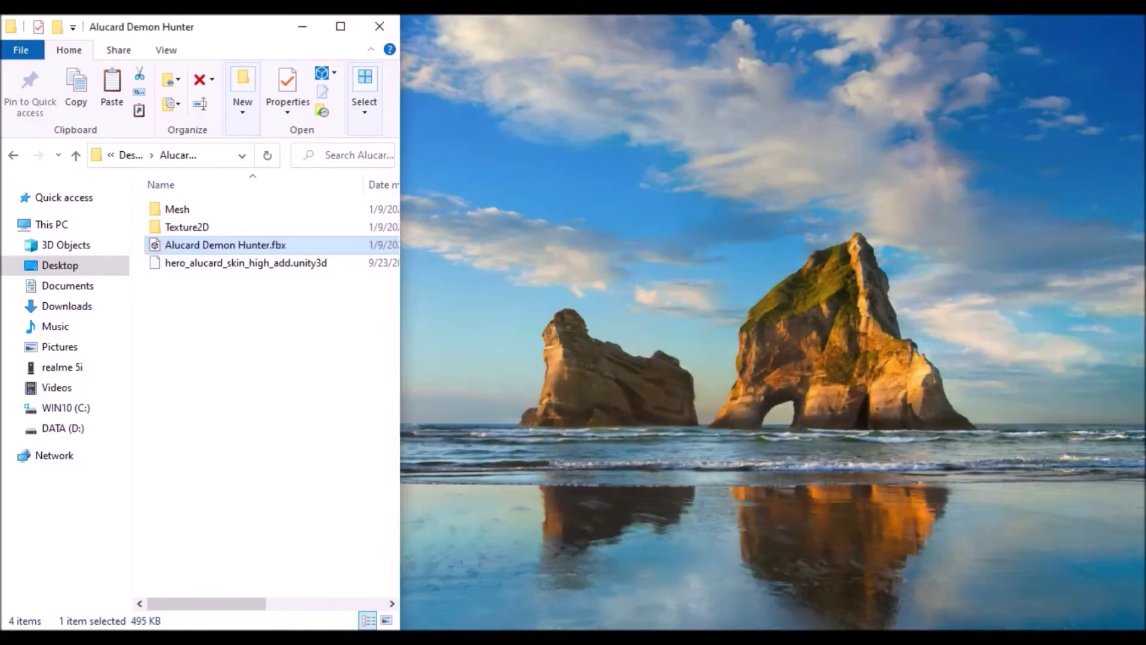
- Restore Blender, select alkd_0.001 then alkd_1.001, and switch to Edit Mode
{"action": "left_click", "coordinate": [704, 613]}
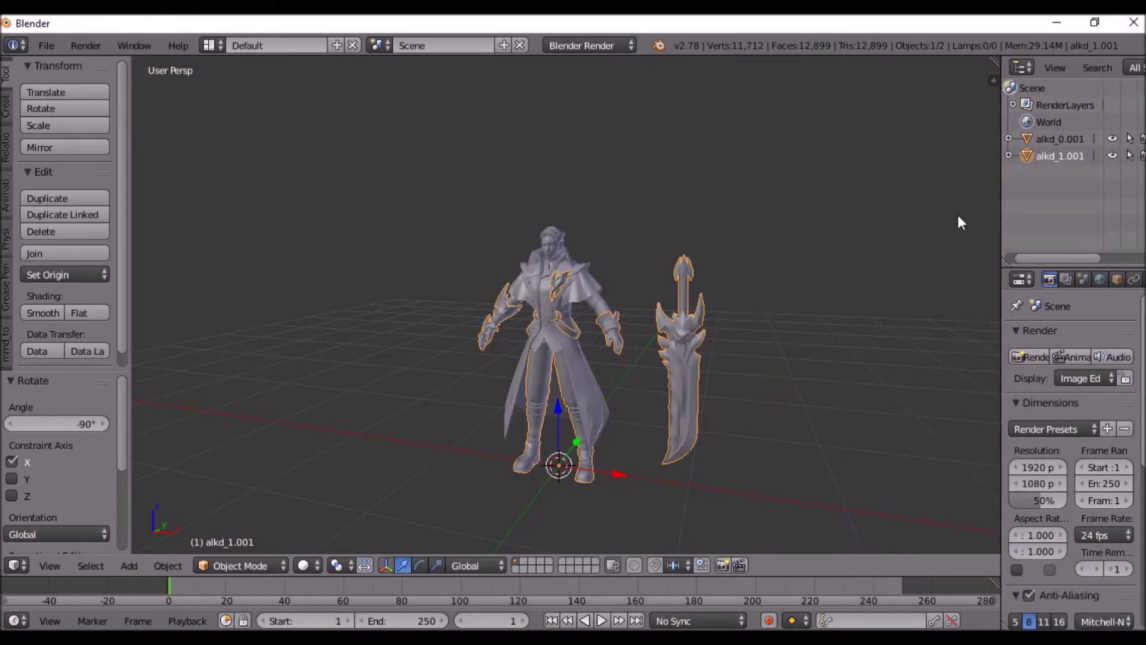
{"action": "left_click", "coordinate": [1059, 141]}
{"action": "left_click", "coordinate": [1059, 151]}
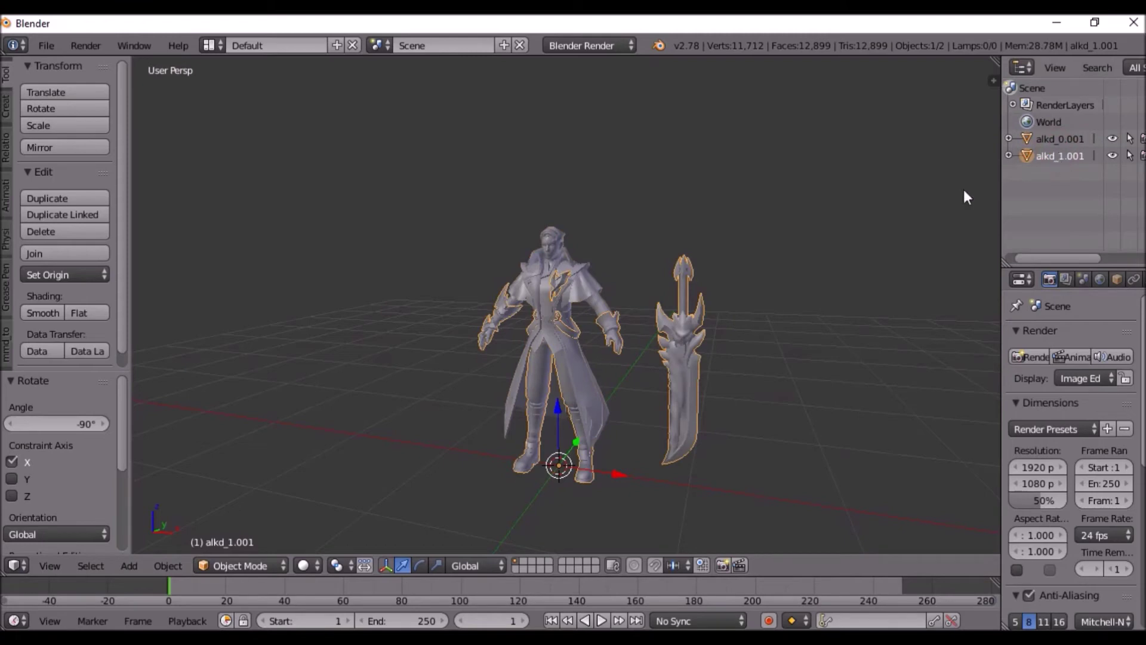
{"action": "left_click", "coordinate": [242, 565]}
{"action": "left_click", "coordinate": [249, 527]}
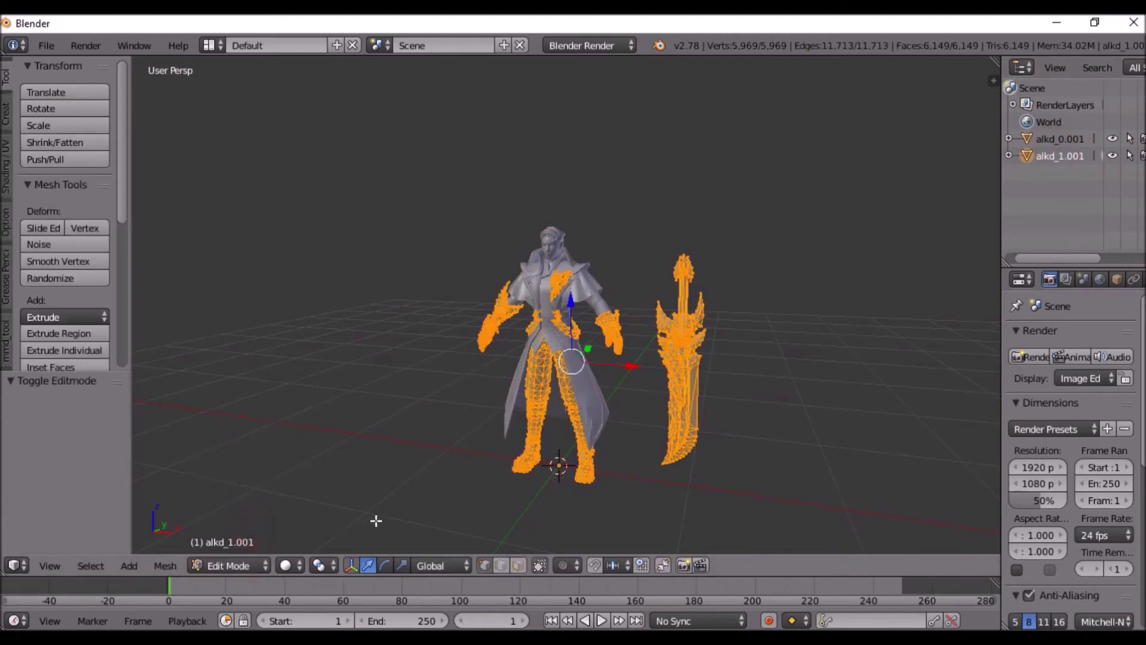
- Deselect all, then box-select and delete the main body of sword vertices
{"action": "key", "text": "a"}
{"action": "key", "text": "b"}
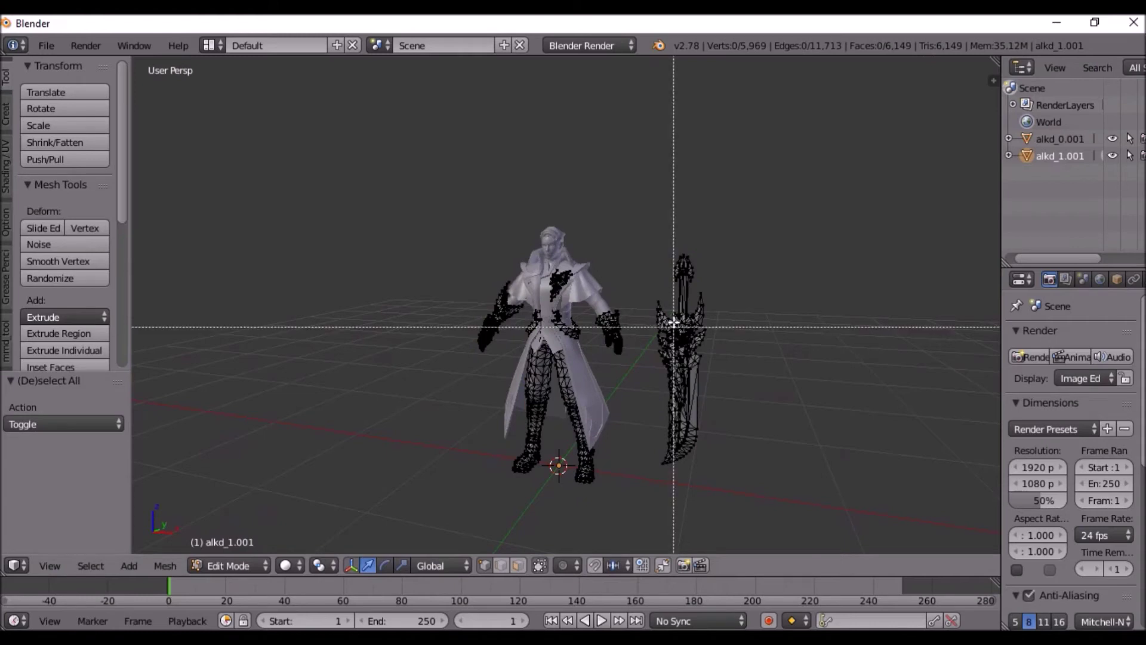
{"action": "left_click_drag", "start_coordinate": [645, 207], "coordinate": [732, 481]}
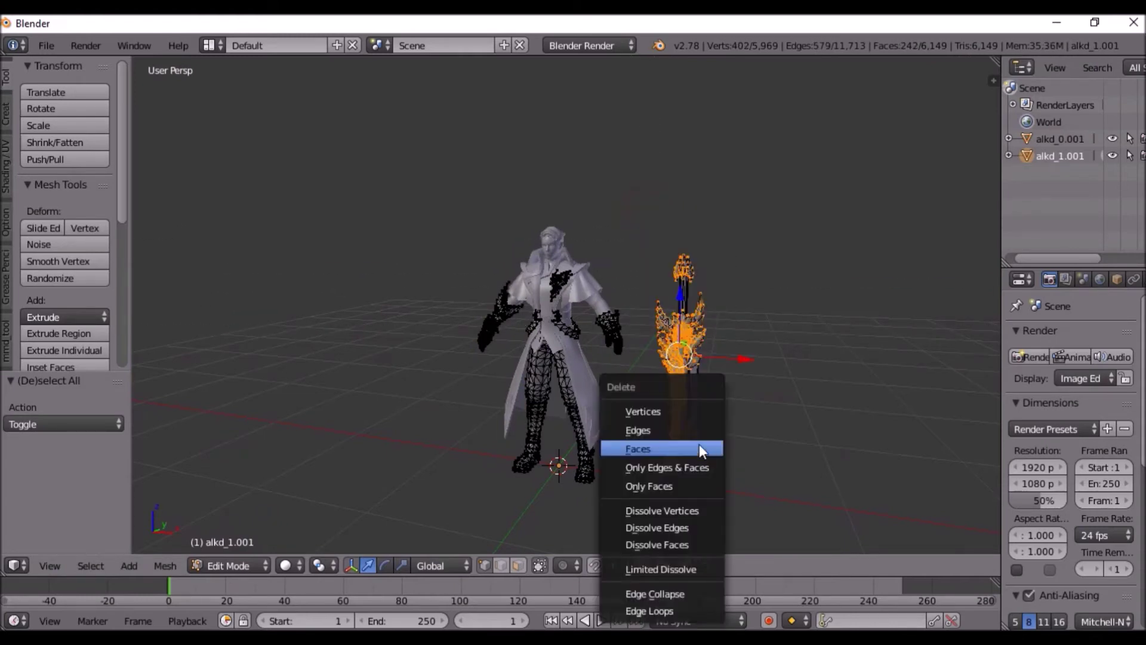
{"action": "left_click", "coordinate": [693, 413]}
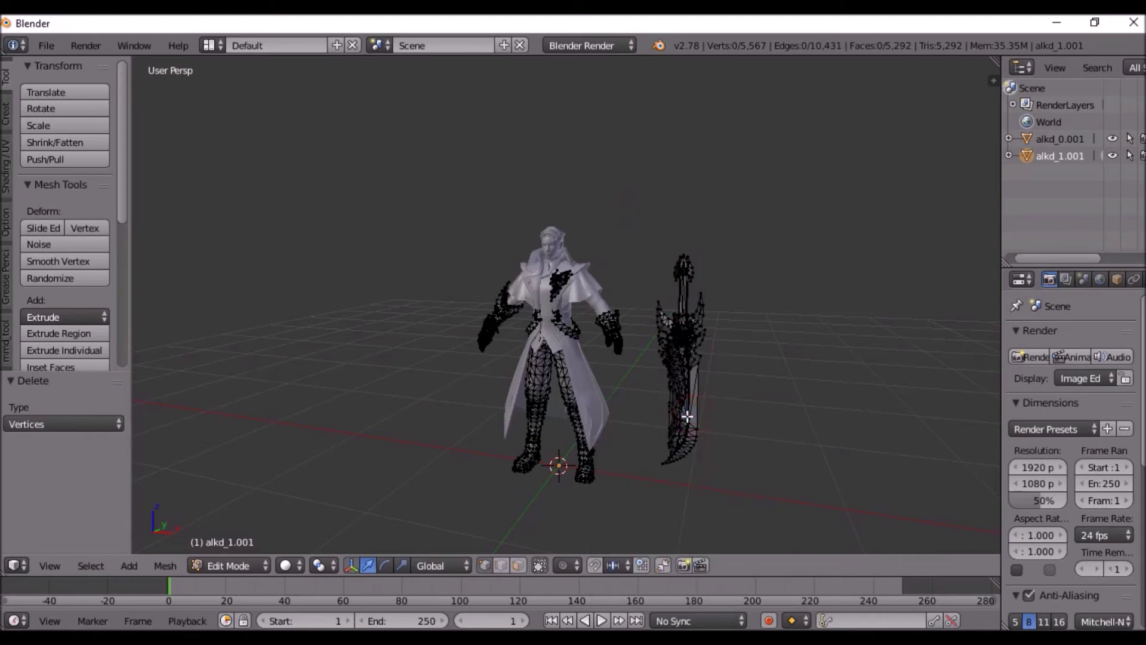
{"action": "key", "text": "b"}
{"action": "left_click_drag", "start_coordinate": [637, 215], "coordinate": [735, 464]}
{"action": "key", "text": "x"}
{"action": "left_click", "coordinate": [701, 408]}
{"action": "key", "text": "b"}
{"action": "left_click_drag", "start_coordinate": [637, 228], "coordinate": [723, 457]}
{"action": "key", "text": "x"}
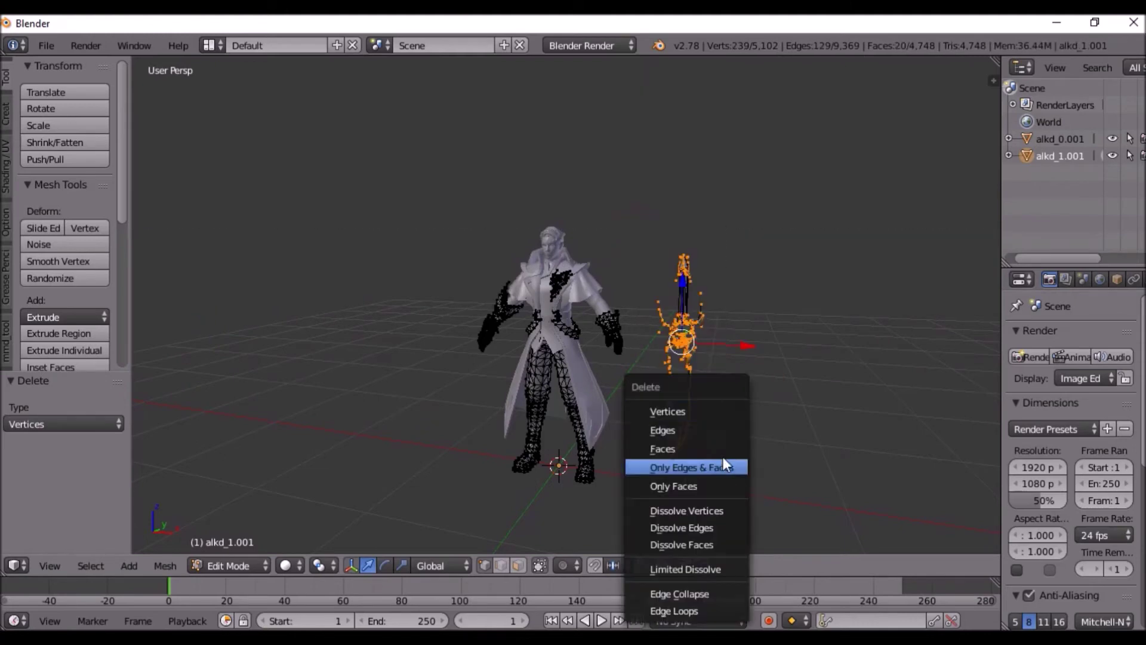
{"action": "left_click", "coordinate": [708, 411]}
- Box-select and delete leftover sword vertices in repeated passes
{"action": "key", "text": "x"}
{"action": "key", "text": "Escape"}
{"action": "key", "text": "b"}
{"action": "left_click_drag", "start_coordinate": [640, 238], "coordinate": [723, 484]}
{"action": "key", "text": "x"}
{"action": "left_click", "coordinate": [698, 412]}
{"action": "key", "text": "b"}
{"action": "left_click_drag", "start_coordinate": [648, 225], "coordinate": [704, 388]}
{"action": "key", "text": "x"}
{"action": "left_click", "coordinate": [708, 399]}
{"action": "key", "text": "b"}
{"action": "left_click_drag", "start_coordinate": [661, 236], "coordinate": [722, 399]}
{"action": "key", "text": "x"}
{"action": "left_click", "coordinate": [724, 402]}
{"action": "key", "text": "b"}
{"action": "left_click_drag", "start_coordinate": [639, 238], "coordinate": [732, 389]}
{"action": "key", "text": "x"}
{"action": "left_click", "coordinate": [732, 388]}
{"action": "key", "text": "b"}
{"action": "left_click_drag", "start_coordinate": [651, 249], "coordinate": [700, 296]}
{"action": "key", "text": "b"}
{"action": "key", "text": "x"}
- Clear the last stray sword fragments so only the character mesh remains
{"action": "left_click", "coordinate": [699, 295]}
{"action": "key", "text": "b"}
{"action": "key", "text": "x"}
{"action": "left_click_drag", "start_coordinate": [661, 249], "coordinate": [701, 282]}
{"action": "left_click", "coordinate": [696, 277]}
{"action": "key", "text": "b"}
{"action": "key", "text": "x"}
{"action": "left_click", "coordinate": [697, 285]}
{"action": "key", "text": "b"}
{"action": "key", "text": "x"}
{"action": "left_click", "coordinate": [701, 282]}
{"action": "left_click_drag", "start_coordinate": [662, 242], "coordinate": [697, 289]}
{"action": "key", "text": "x"}
{"action": "left_click", "coordinate": [697, 289]}
{"action": "key", "text": "b"}
{"action": "key", "text": "x"}
{"action": "left_click_drag", "start_coordinate": [668, 251], "coordinate": [708, 296]}
{"action": "left_click", "coordinate": [712, 308]}
{"action": "key", "text": "b"}
{"action": "key", "text": "x"}
{"action": "left_click", "coordinate": [708, 296]}
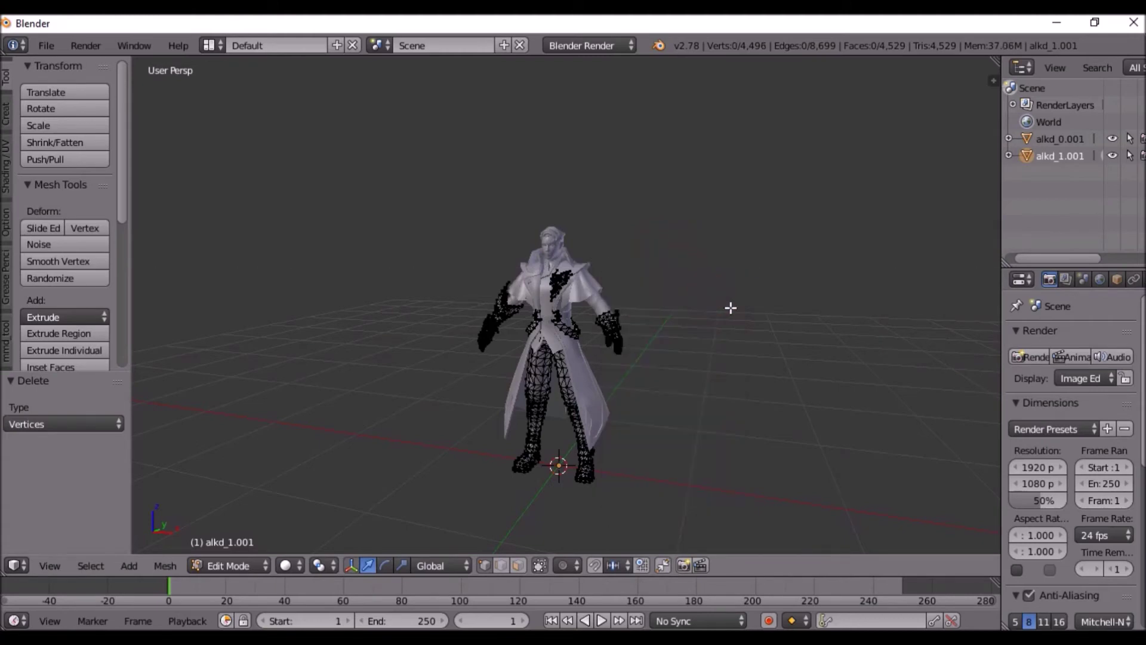
- Return to Object Mode and export the model as Alucard Demon Hunter hero.fbx
{"action": "left_click", "coordinate": [238, 565]}
{"action": "left_click", "coordinate": [248, 545]}
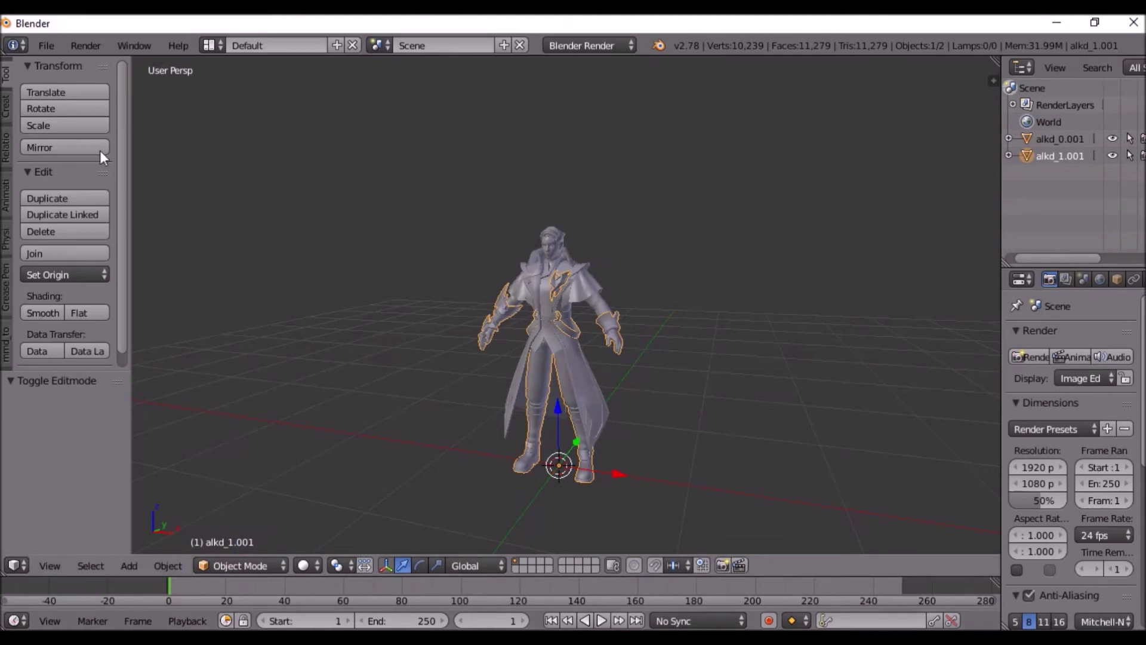
{"action": "left_click", "coordinate": [48, 46]}
{"action": "mouse_move", "coordinate": [150, 368]}
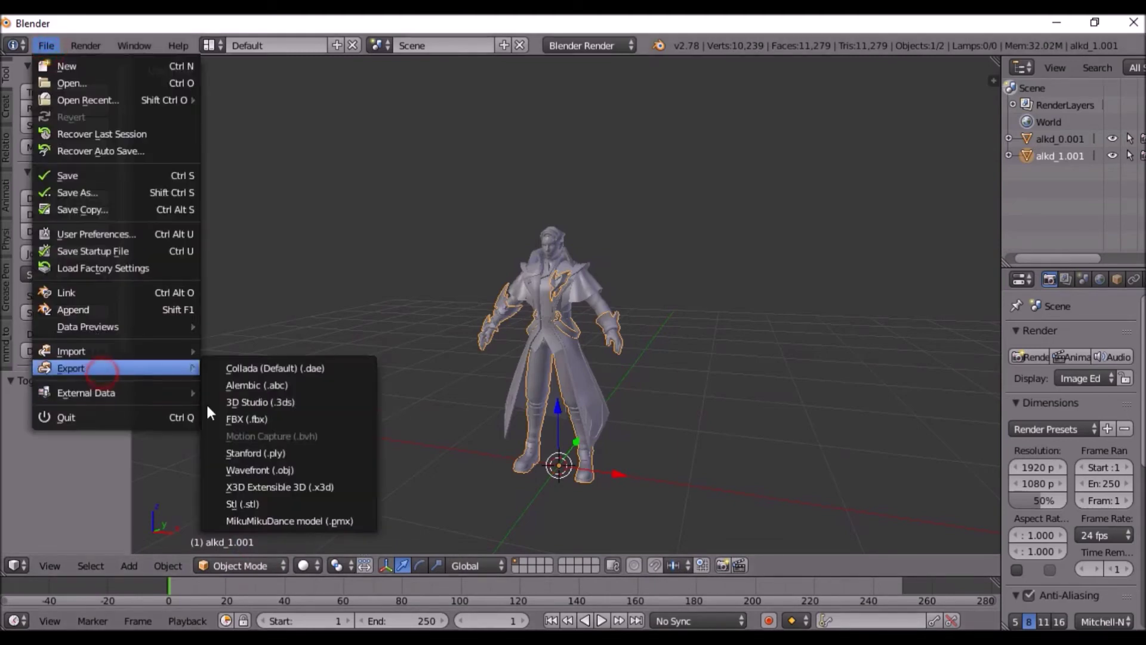
{"action": "left_click", "coordinate": [245, 420]}
{"action": "left_click", "coordinate": [265, 181]}
{"action": "left_click", "coordinate": [313, 110]}
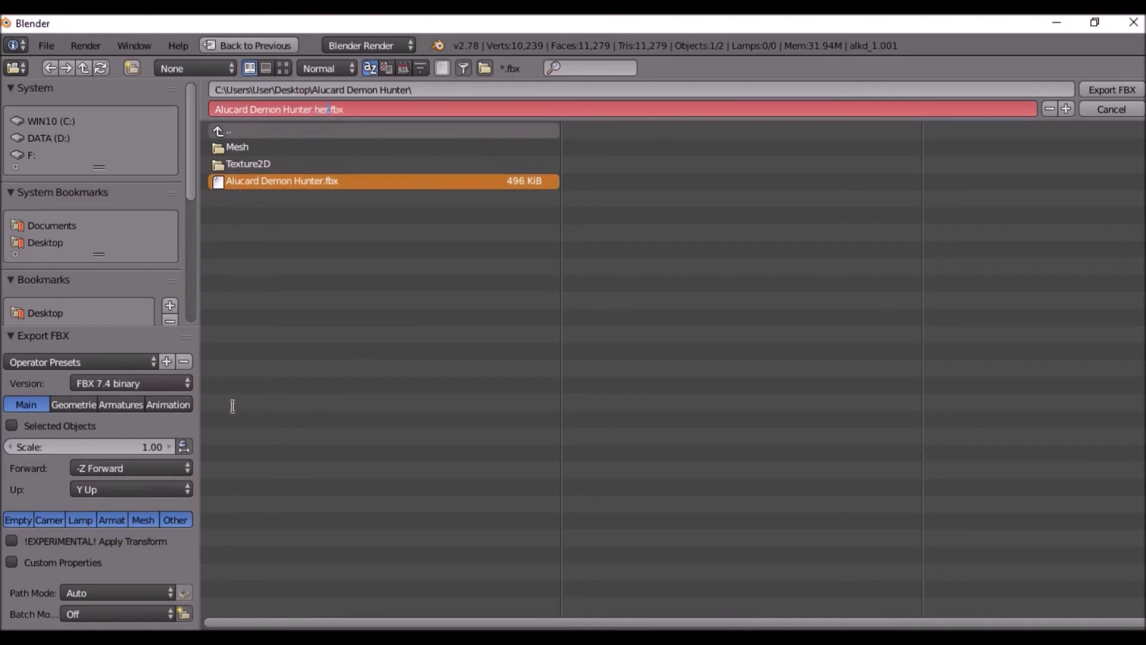
{"action": "left_click", "coordinate": [1116, 91]}
{"action": "left_click", "coordinate": [1117, 90]}
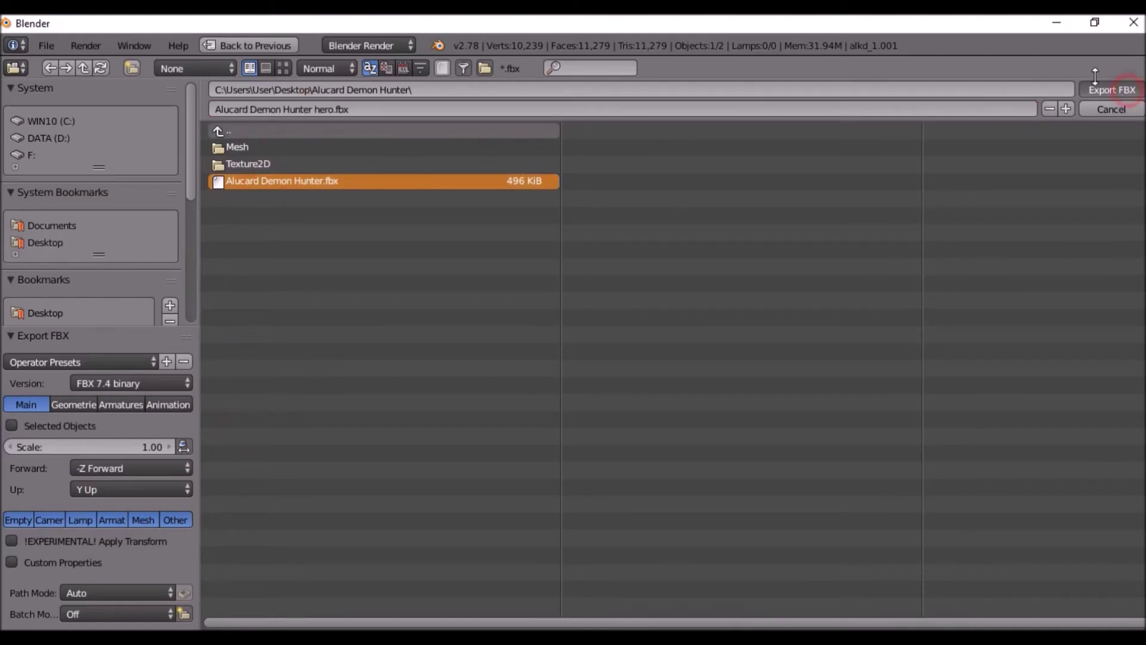